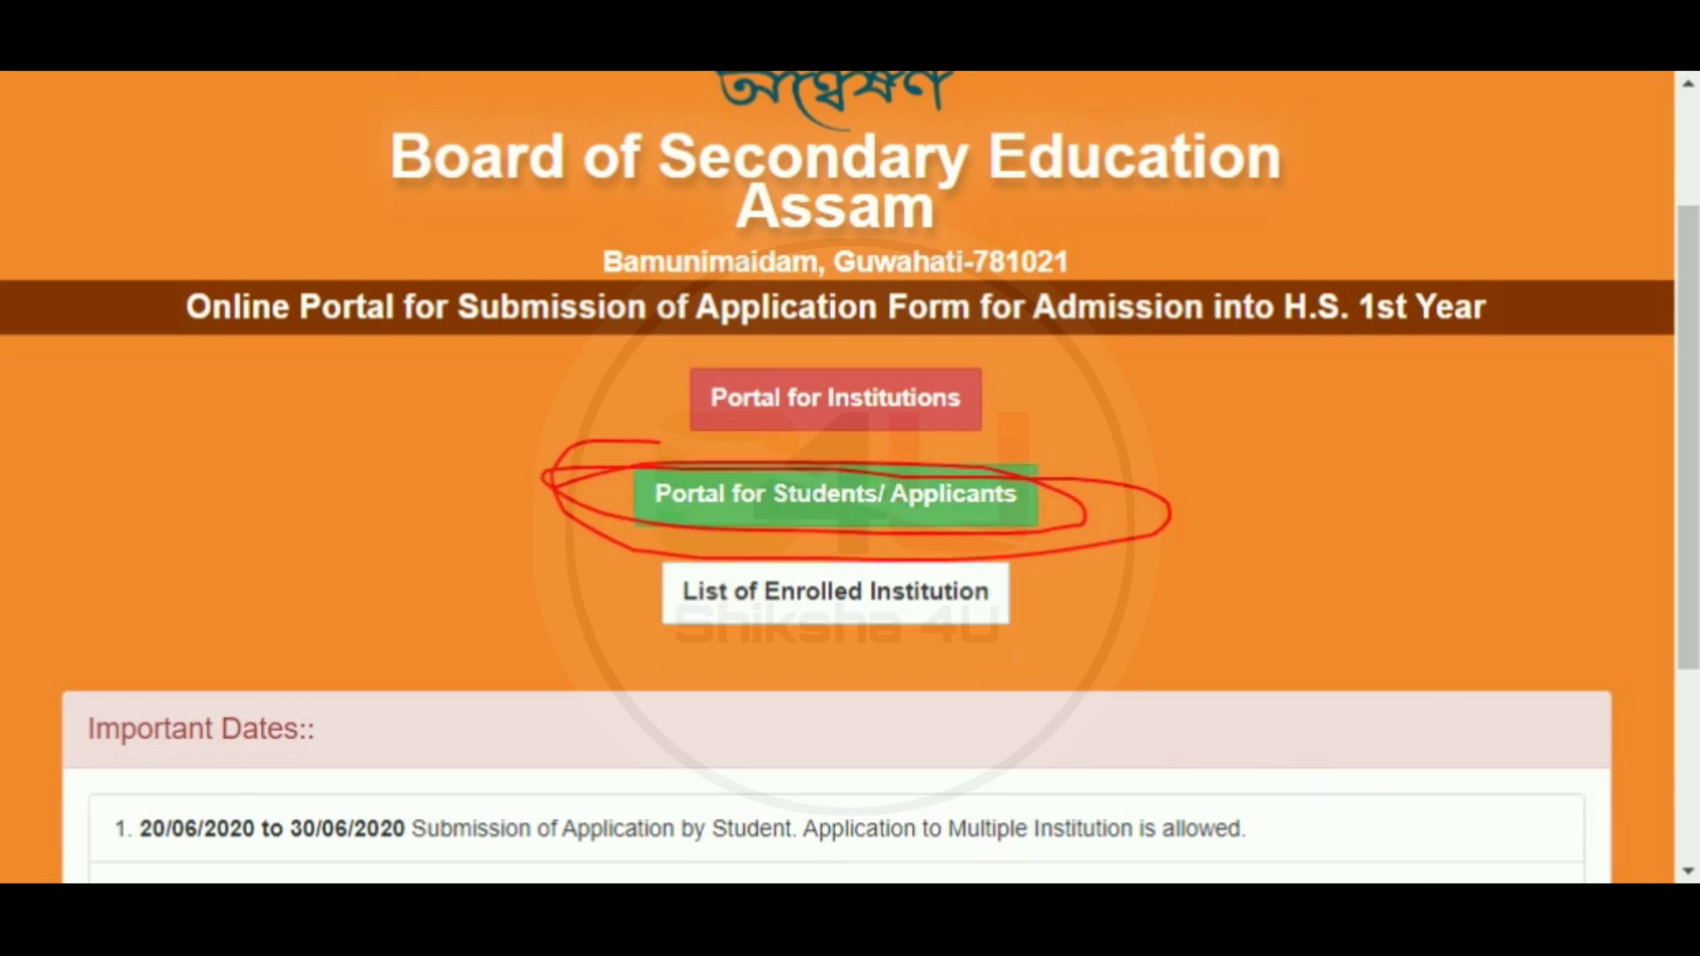
- Open the portal for students and applicants and bring up its applicant instructions
{"action": "left_click", "coordinate": [877, 496]}
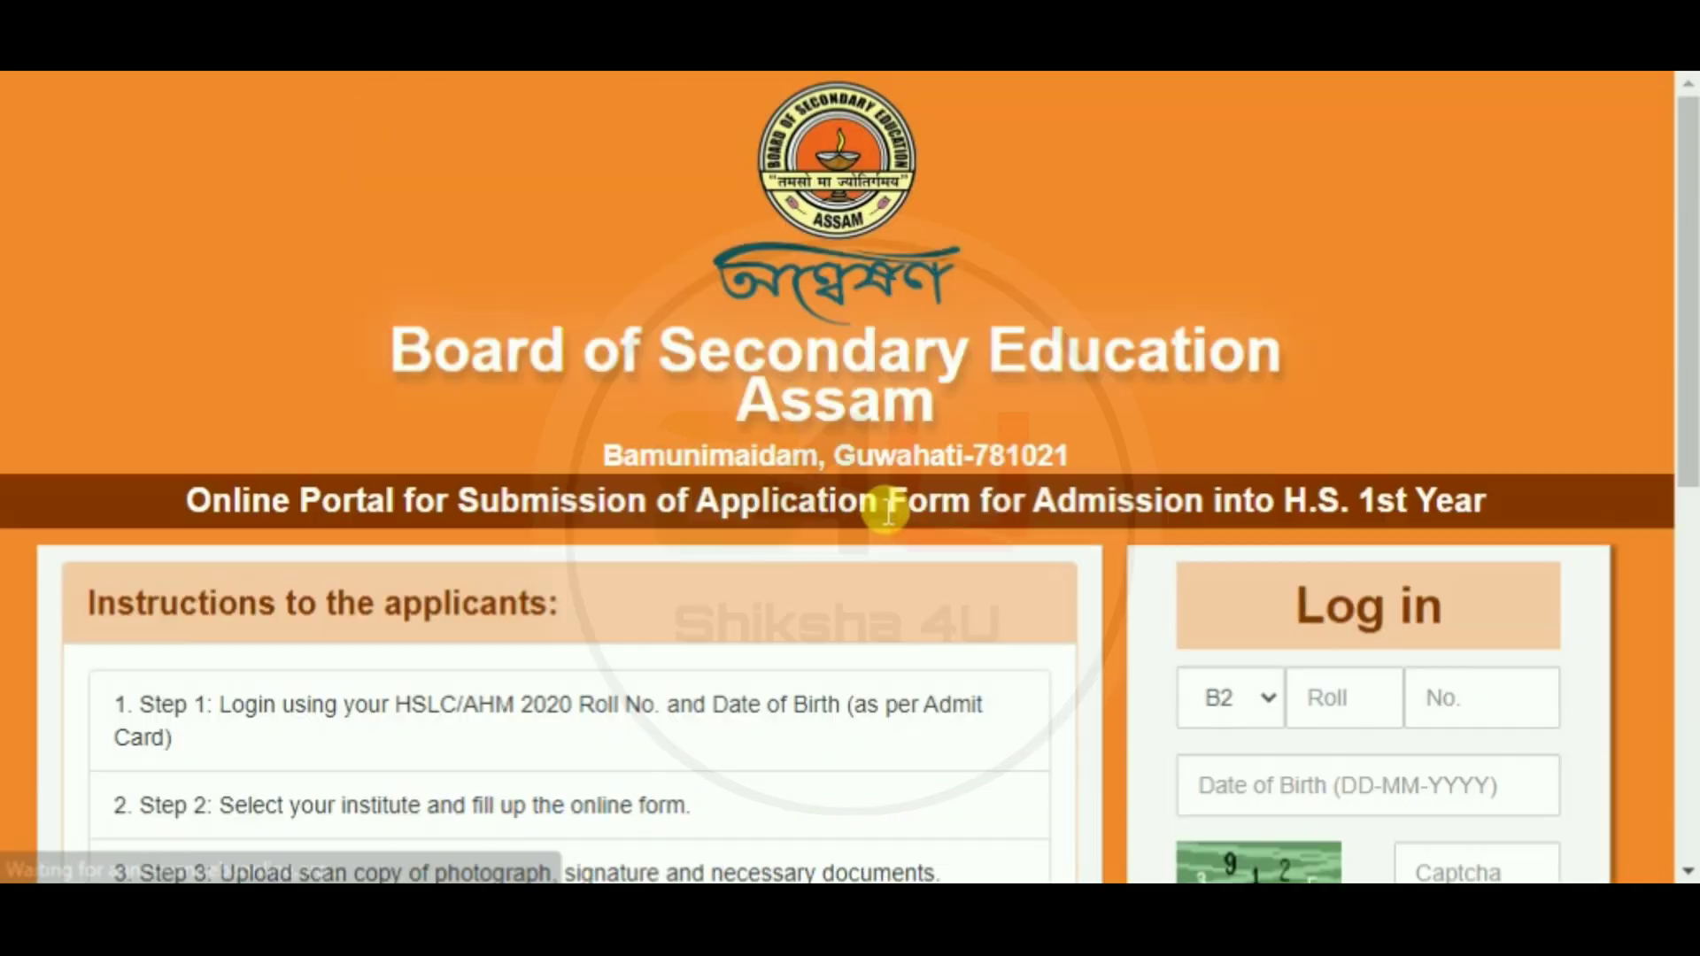
{"action": "scroll", "coordinate": [877, 500], "scroll_direction": "down", "scroll_amount": 3}
{"action": "scroll", "coordinate": [865, 497], "scroll_direction": "down", "scroll_amount": 2}
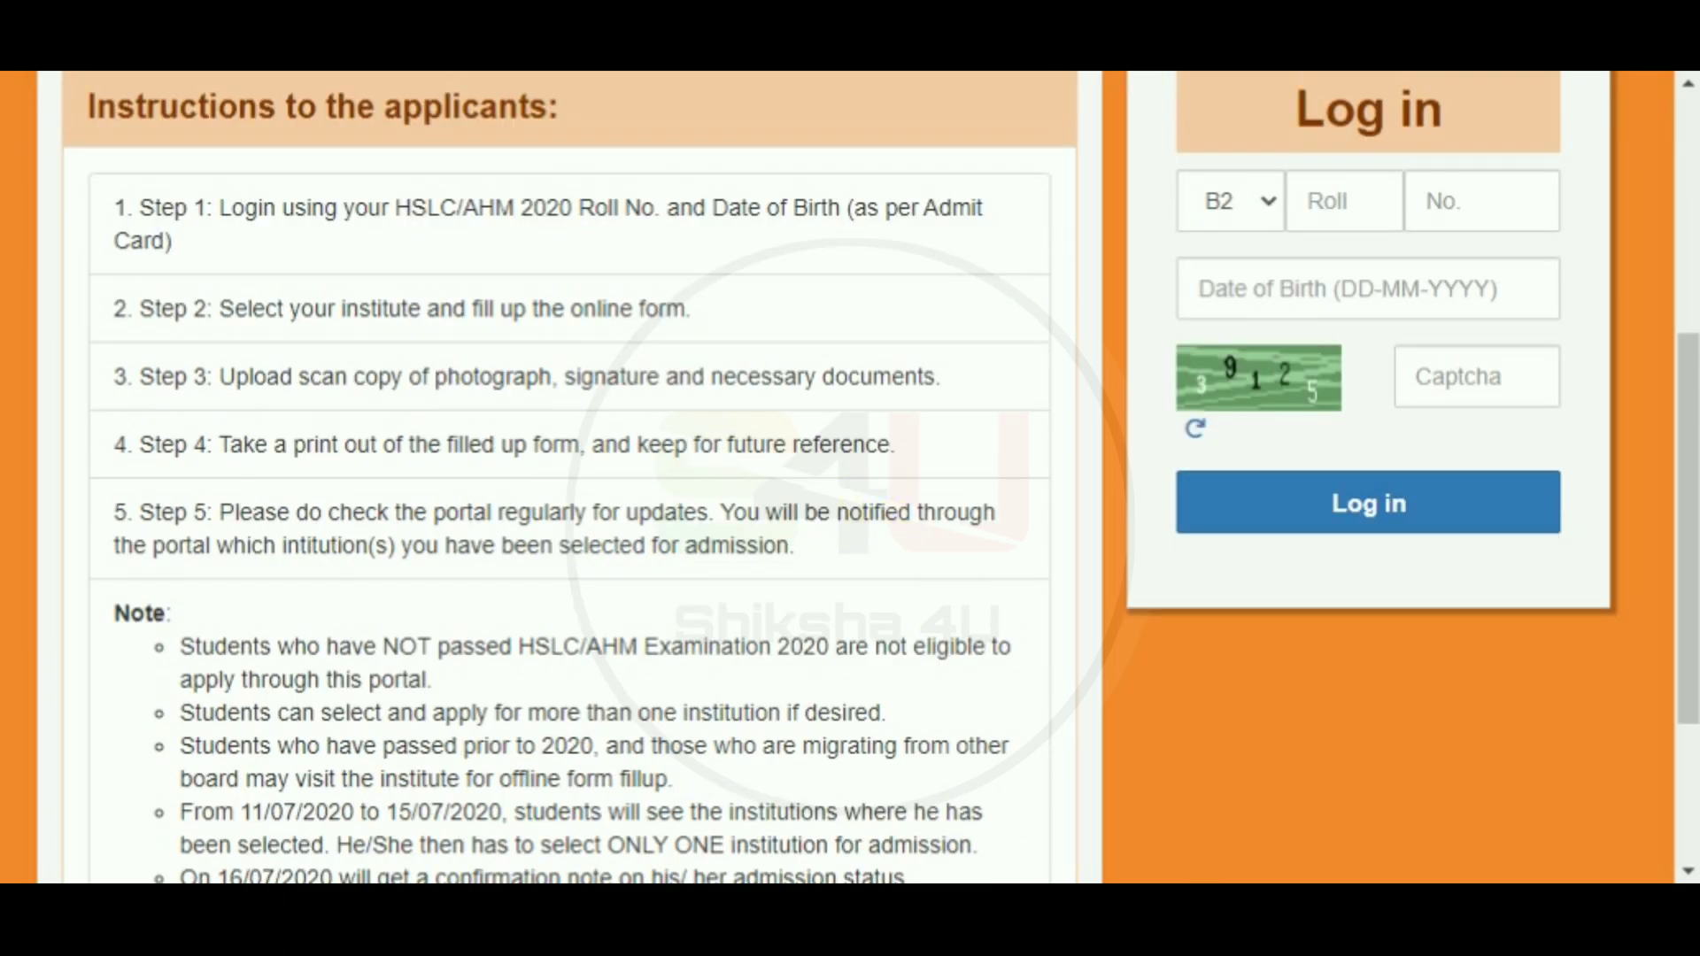
- Read the instructions to the applicants, from the login step through the notes and help desk details
{"action": "left_click_drag", "start_coordinate": [228, 236], "coordinate": [386, 236]}
{"action": "left_click_drag", "start_coordinate": [92, 334], "coordinate": [184, 295]}
{"action": "left_click_drag", "start_coordinate": [91, 396], "coordinate": [168, 352]}
{"action": "left_click_drag", "start_coordinate": [106, 486], "coordinate": [629, 200]}
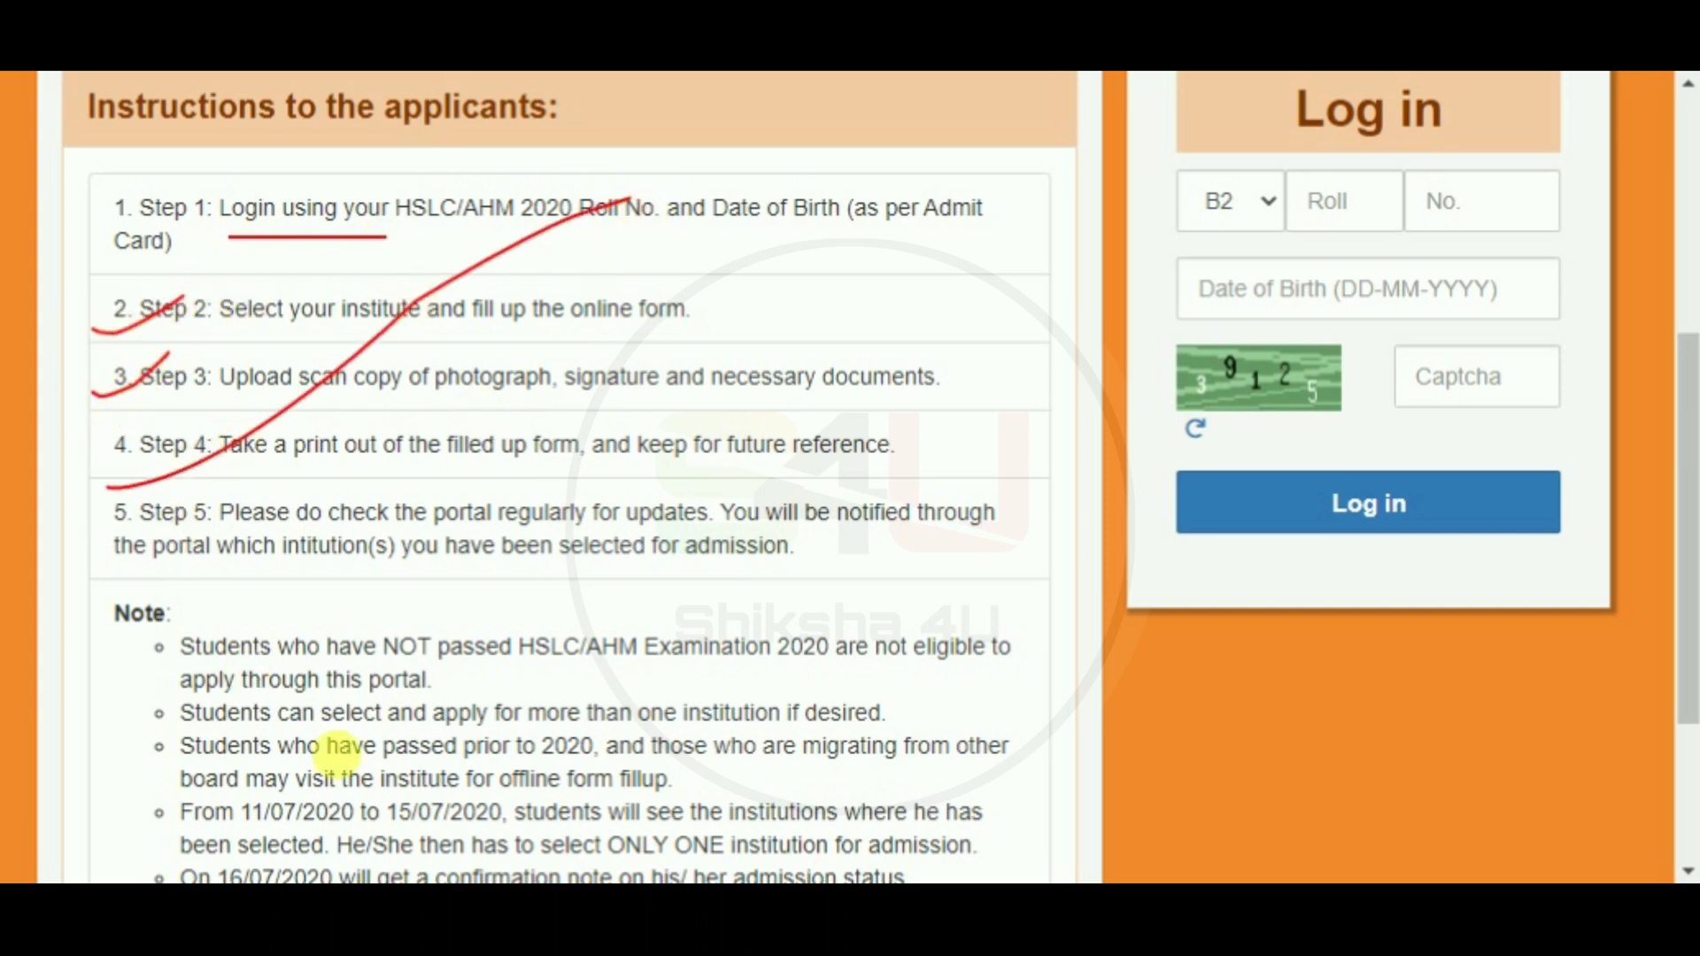
{"action": "scroll", "coordinate": [751, 597], "scroll_direction": "down", "scroll_amount": 3}
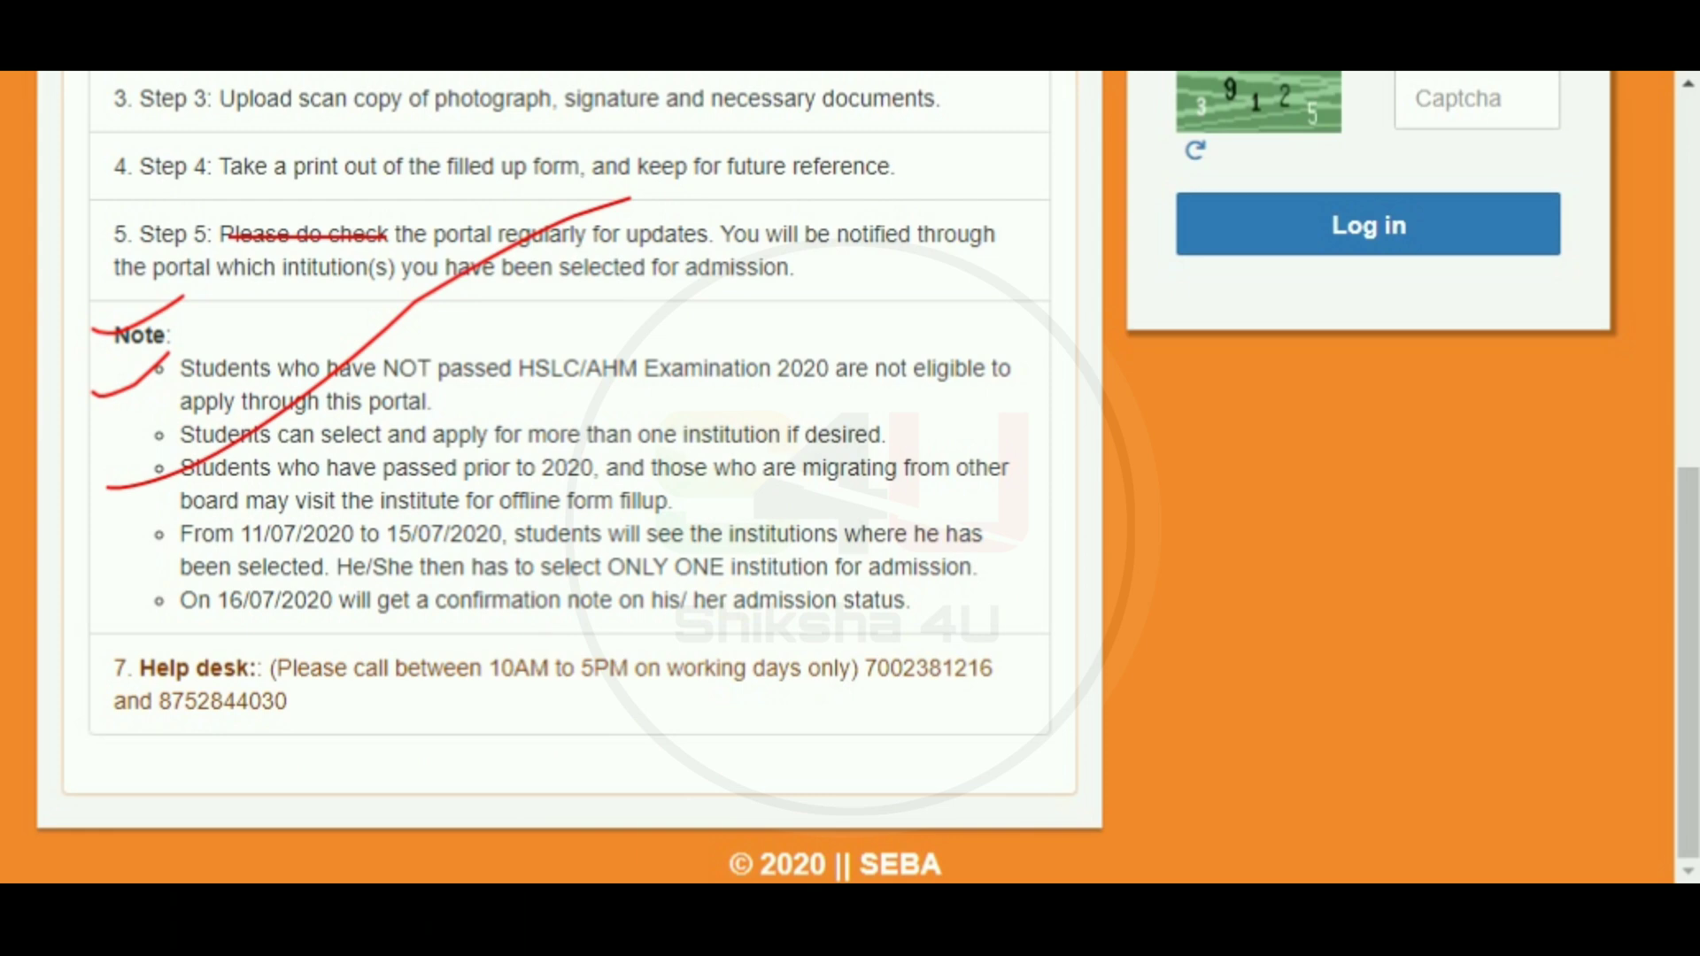
{"action": "key", "text": "Escape"}
{"action": "scroll", "coordinate": [655, 568], "scroll_direction": "up", "scroll_amount": 8}
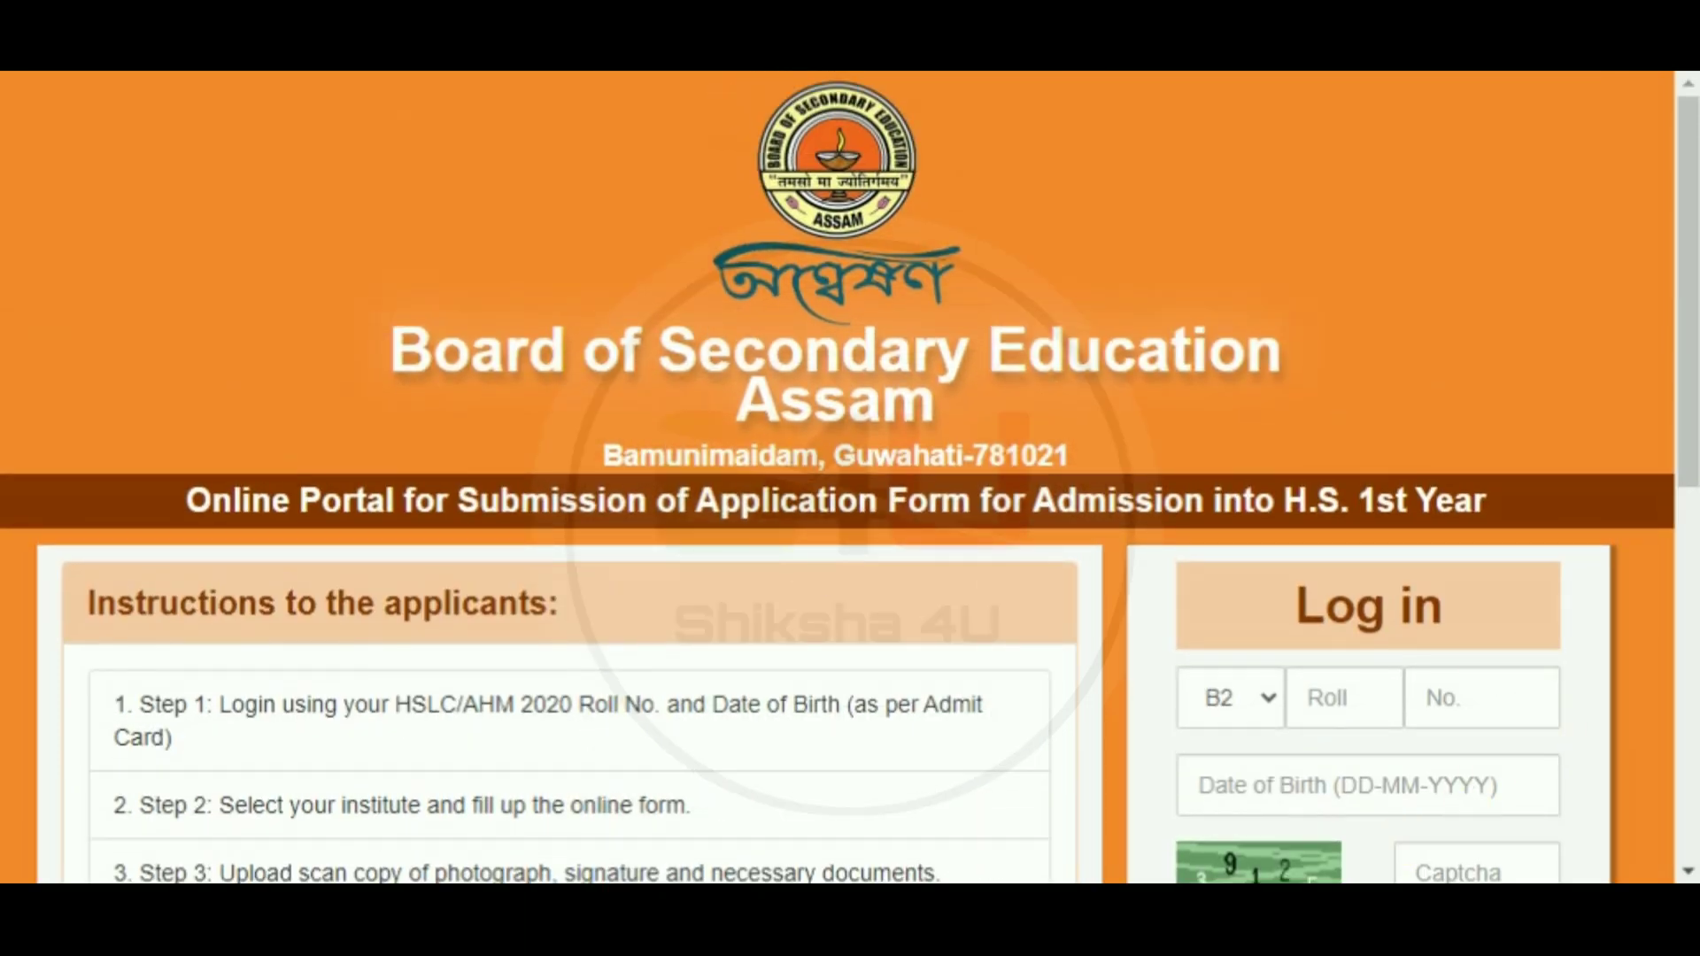
- Examine the roll, number and date of birth fields of the login form
{"action": "left_click_drag", "start_coordinate": [1169, 639], "coordinate": [1362, 622]}
{"action": "mouse_move", "coordinate": [1351, 680]}
{"action": "left_mouse_down"}
{"action": "mouse_move", "coordinate": [1328, 694]}
{"action": "mouse_move", "coordinate": [1359, 686]}
{"action": "mouse_move", "coordinate": [1410, 721]}
{"action": "mouse_move", "coordinate": [1459, 662]}
{"action": "left_mouse_up"}
{"action": "left_click_drag", "start_coordinate": [1319, 760], "coordinate": [1381, 759]}
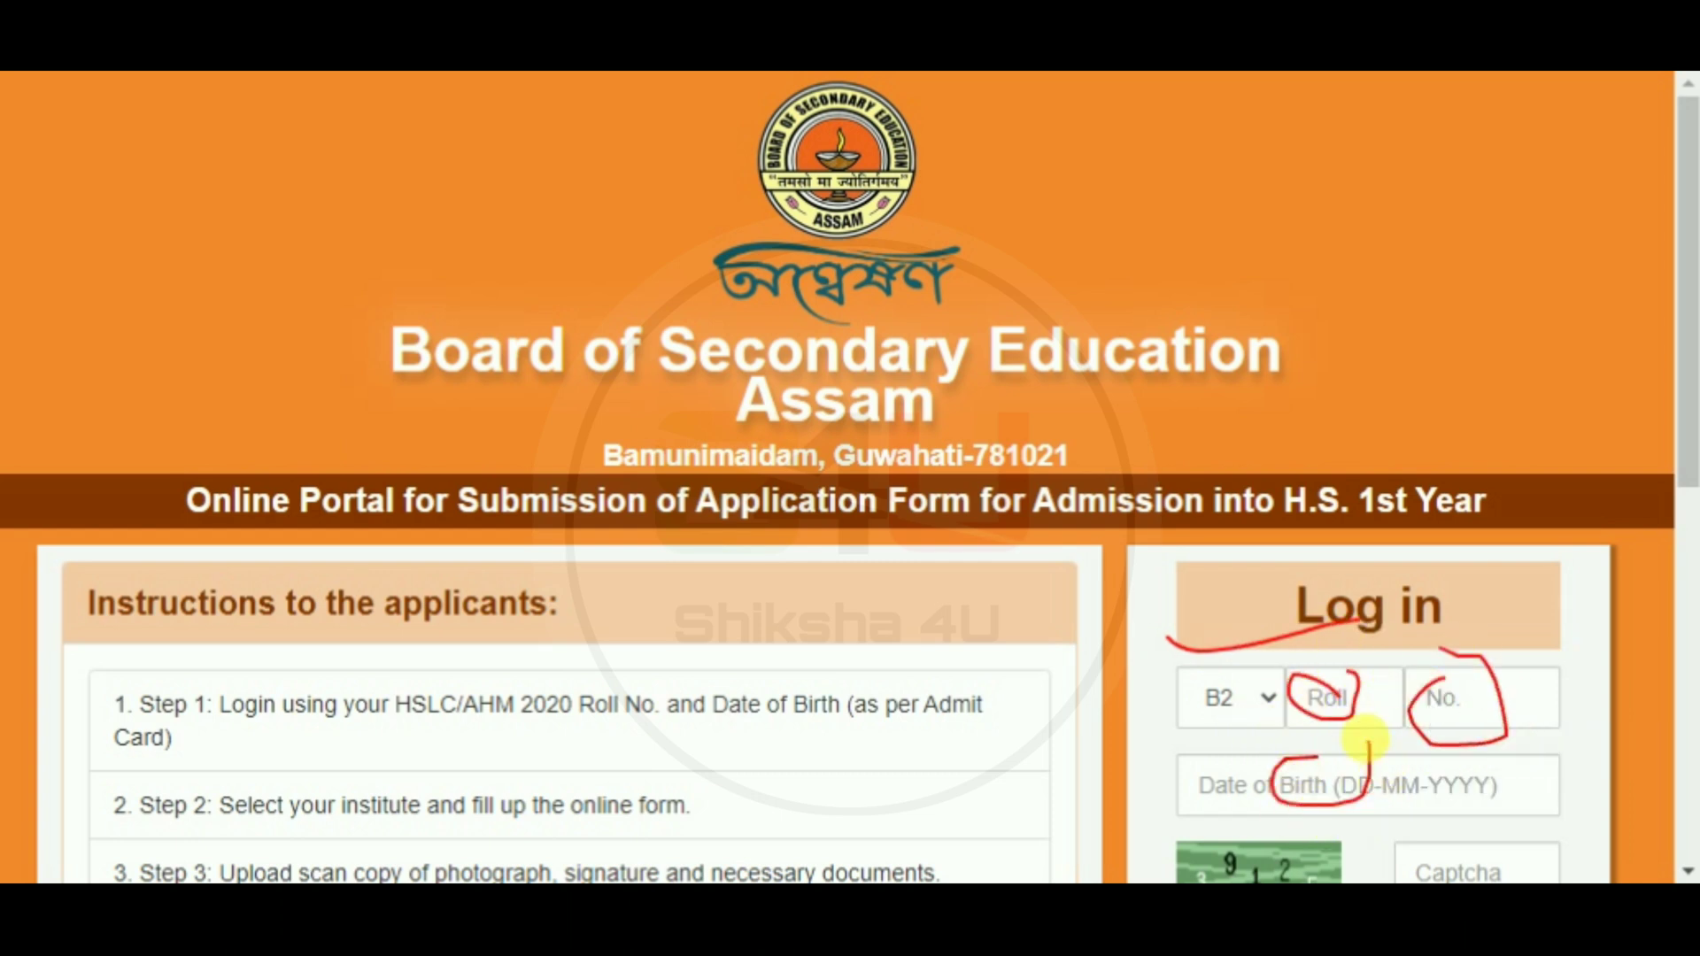
{"action": "scroll", "coordinate": [1346, 779], "scroll_direction": "down", "scroll_amount": 2}
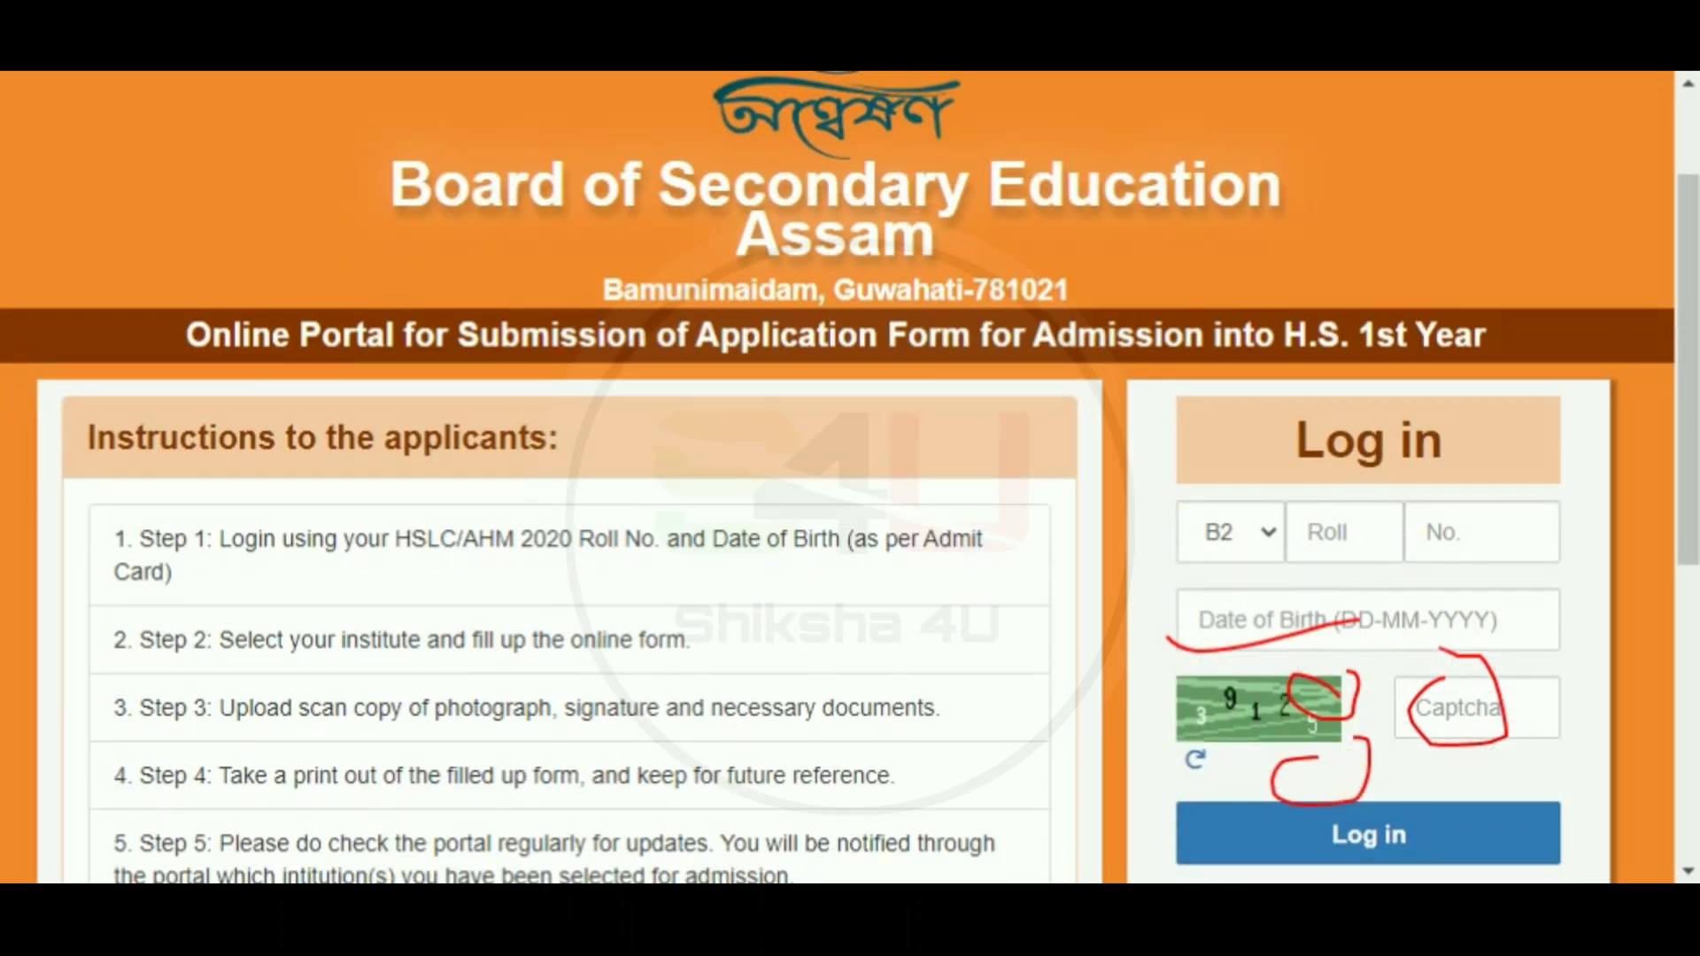
- Check the captcha image and its entry field, and log in to the applicant portal
{"action": "left_click", "coordinate": [1403, 837]}
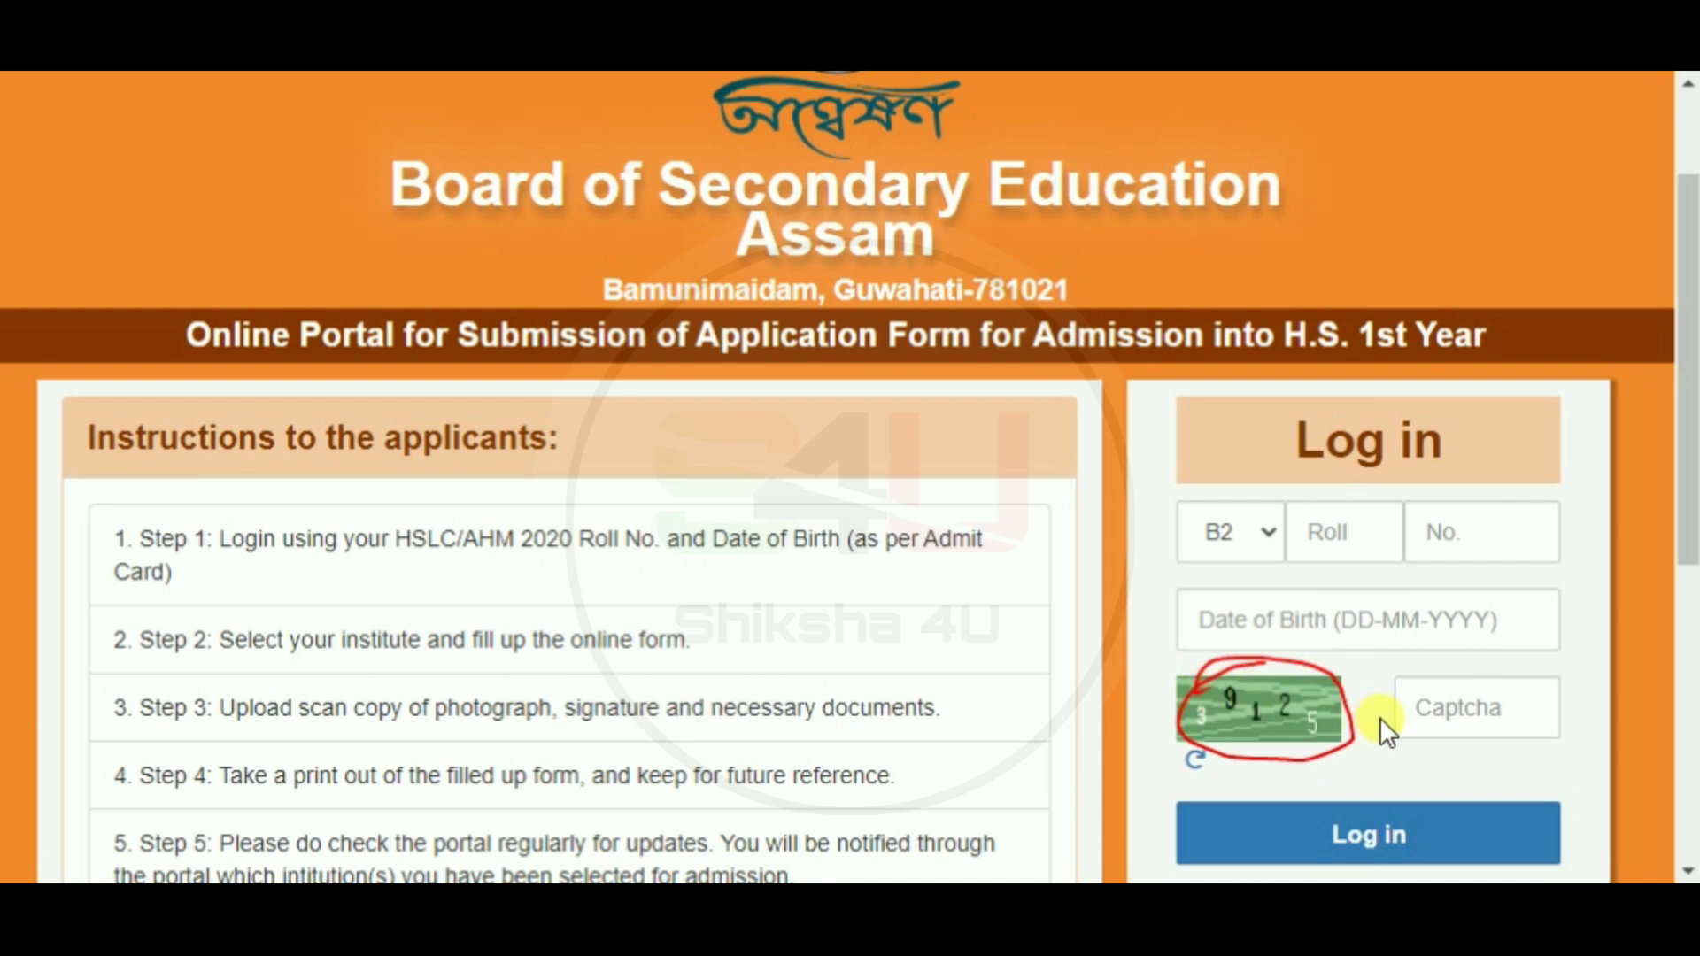
{"action": "mouse_move", "coordinate": [1470, 721]}
{"action": "left_mouse_down"}
{"action": "mouse_move", "coordinate": [1511, 747]}
{"action": "mouse_move", "coordinate": [1450, 780]}
{"action": "left_mouse_up"}
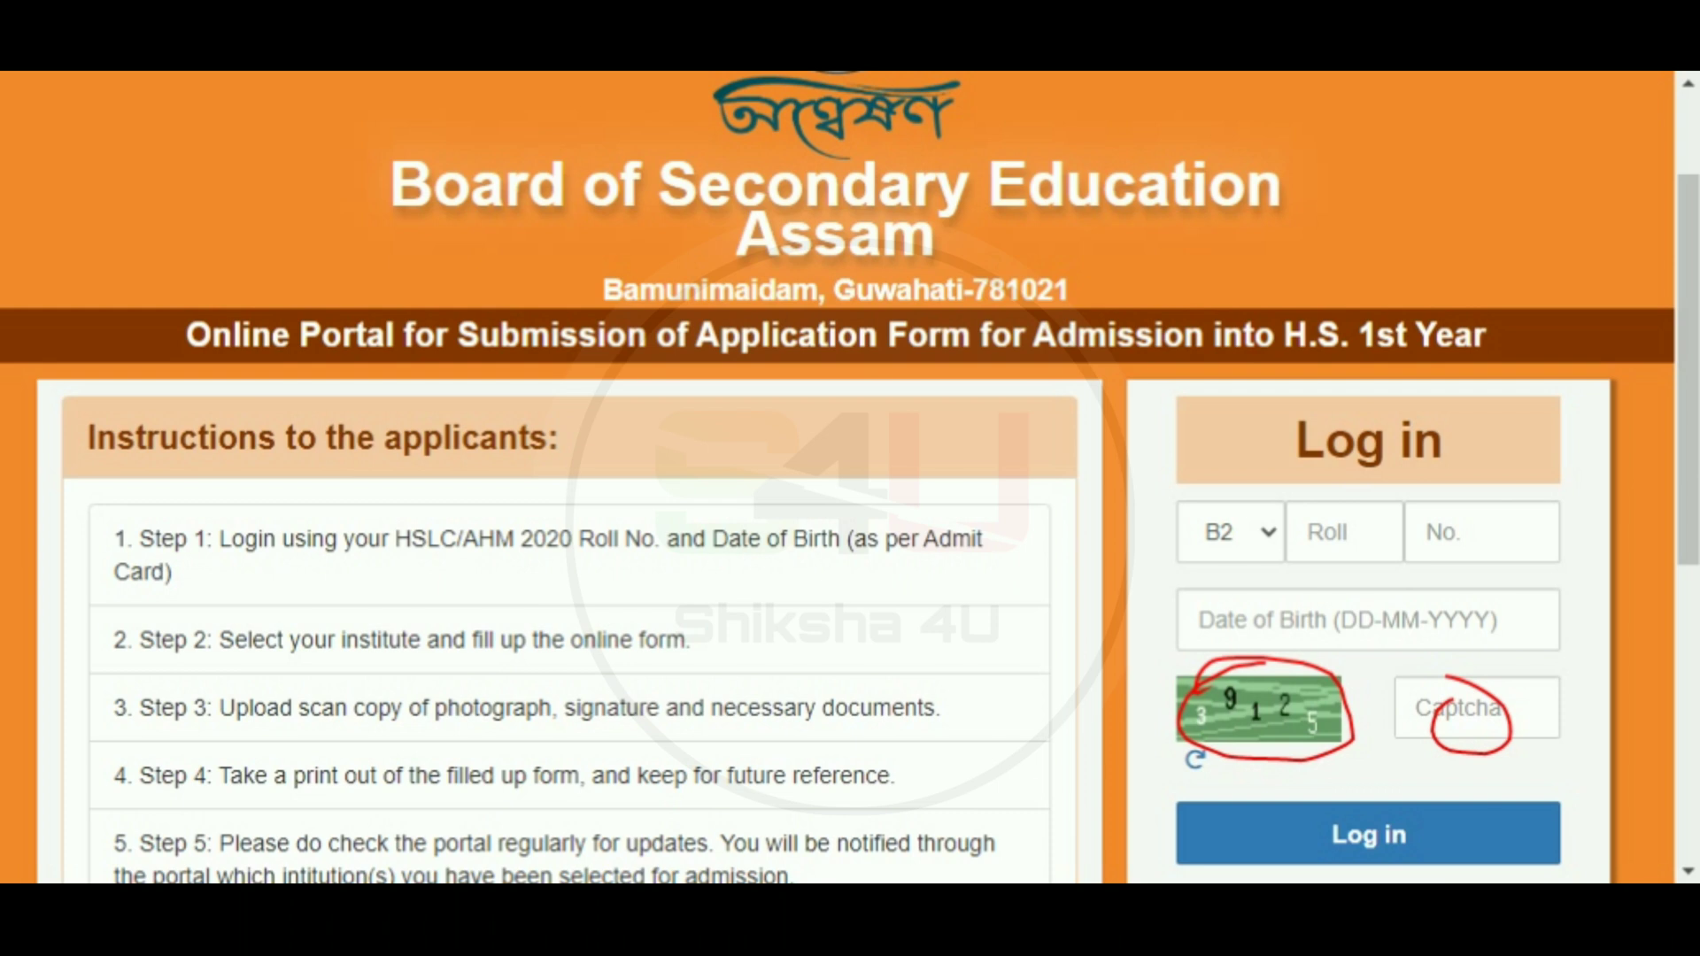
{"action": "mouse_move", "coordinate": [1302, 810]}
{"action": "left_mouse_down"}
{"action": "mouse_move", "coordinate": [1417, 863]}
{"action": "mouse_move", "coordinate": [1309, 761]}
{"action": "mouse_move", "coordinate": [1301, 827]}
{"action": "left_mouse_up"}
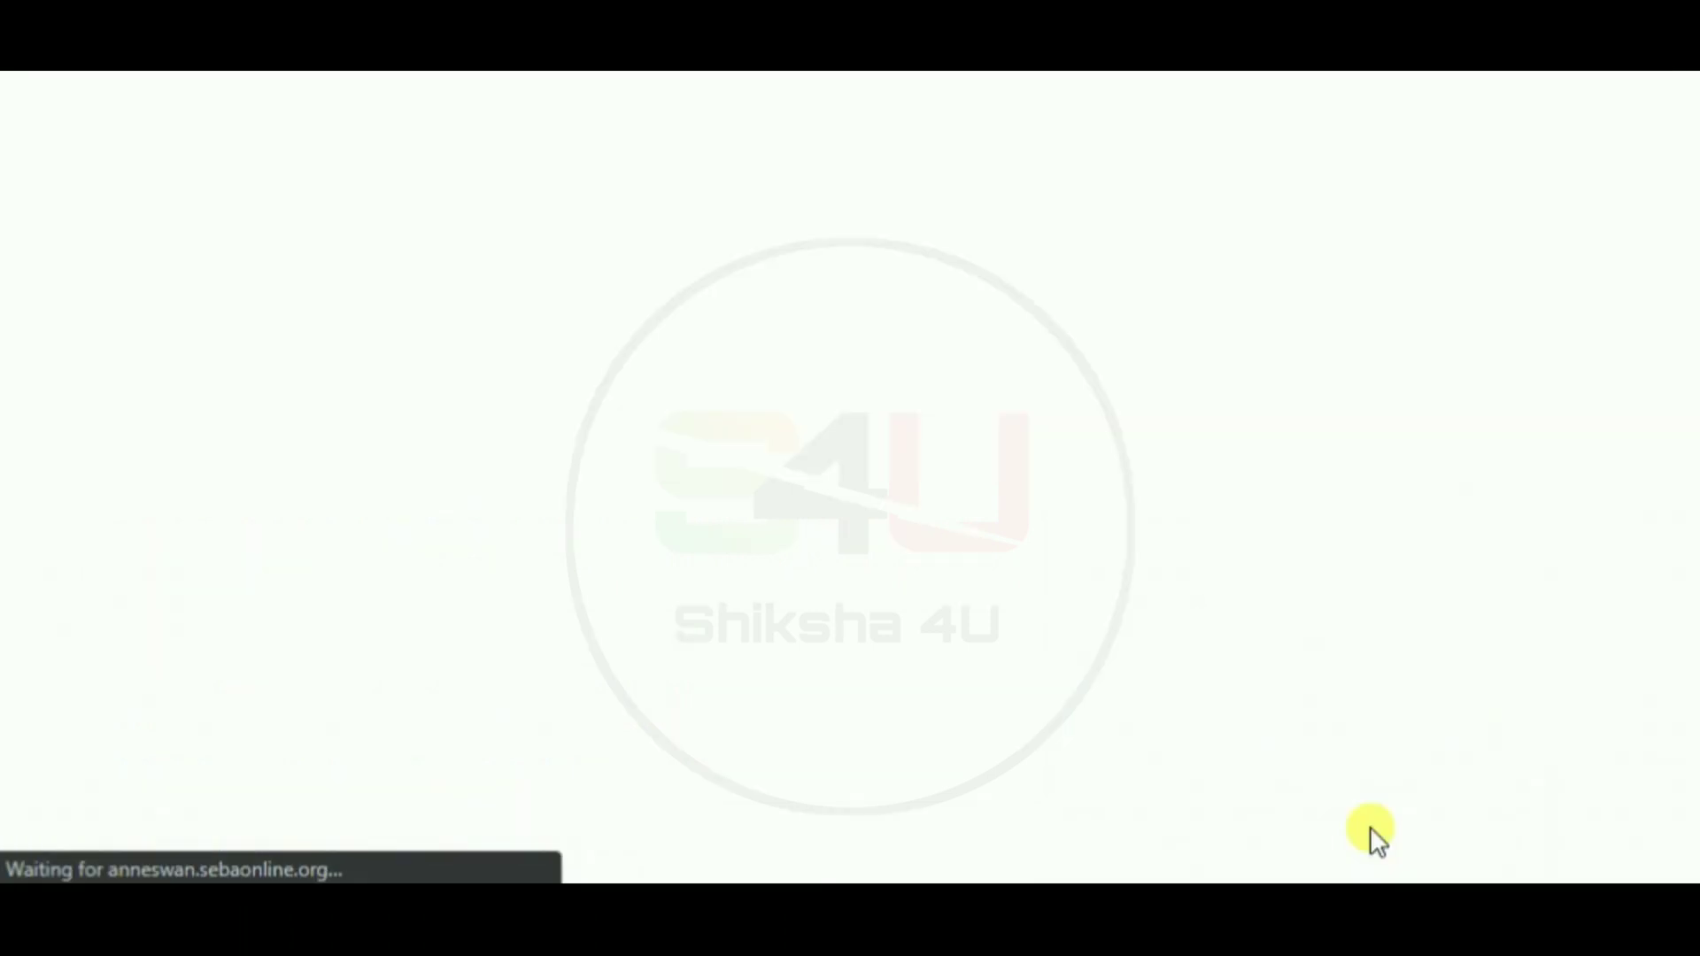
- Try to start a new application and close the institute selection dialog
{"action": "left_click_drag", "start_coordinate": [801, 680], "coordinate": [759, 806]}
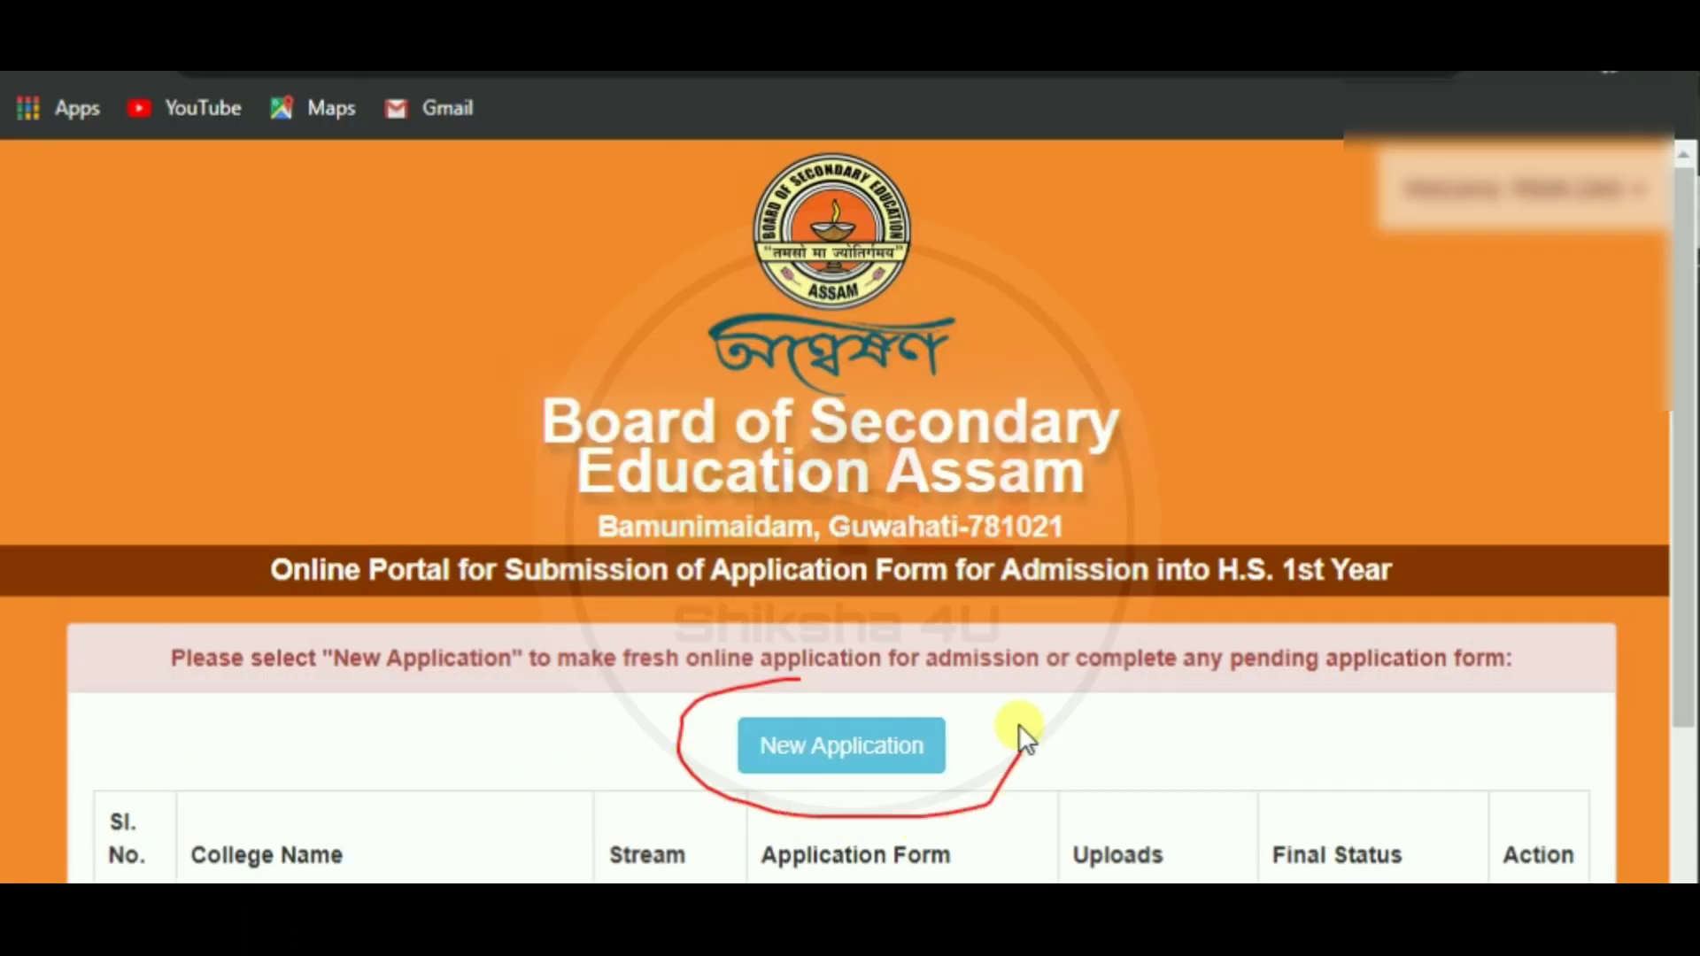
{"action": "left_click", "coordinate": [854, 744]}
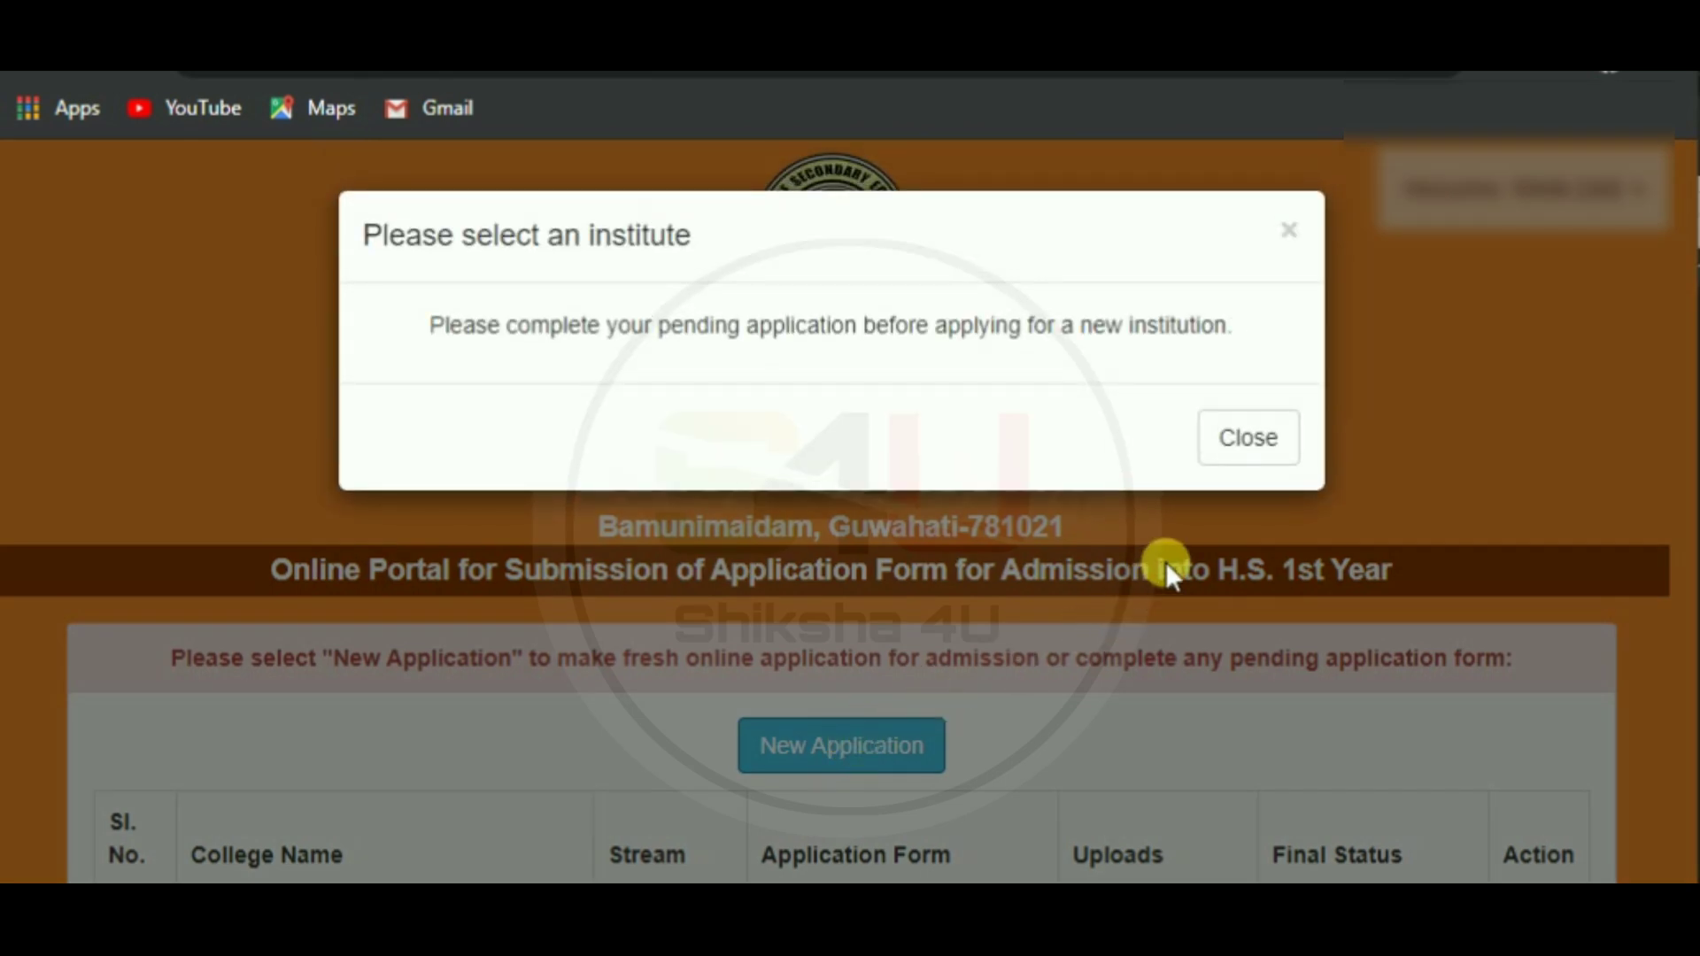
{"action": "left_click", "coordinate": [1248, 439]}
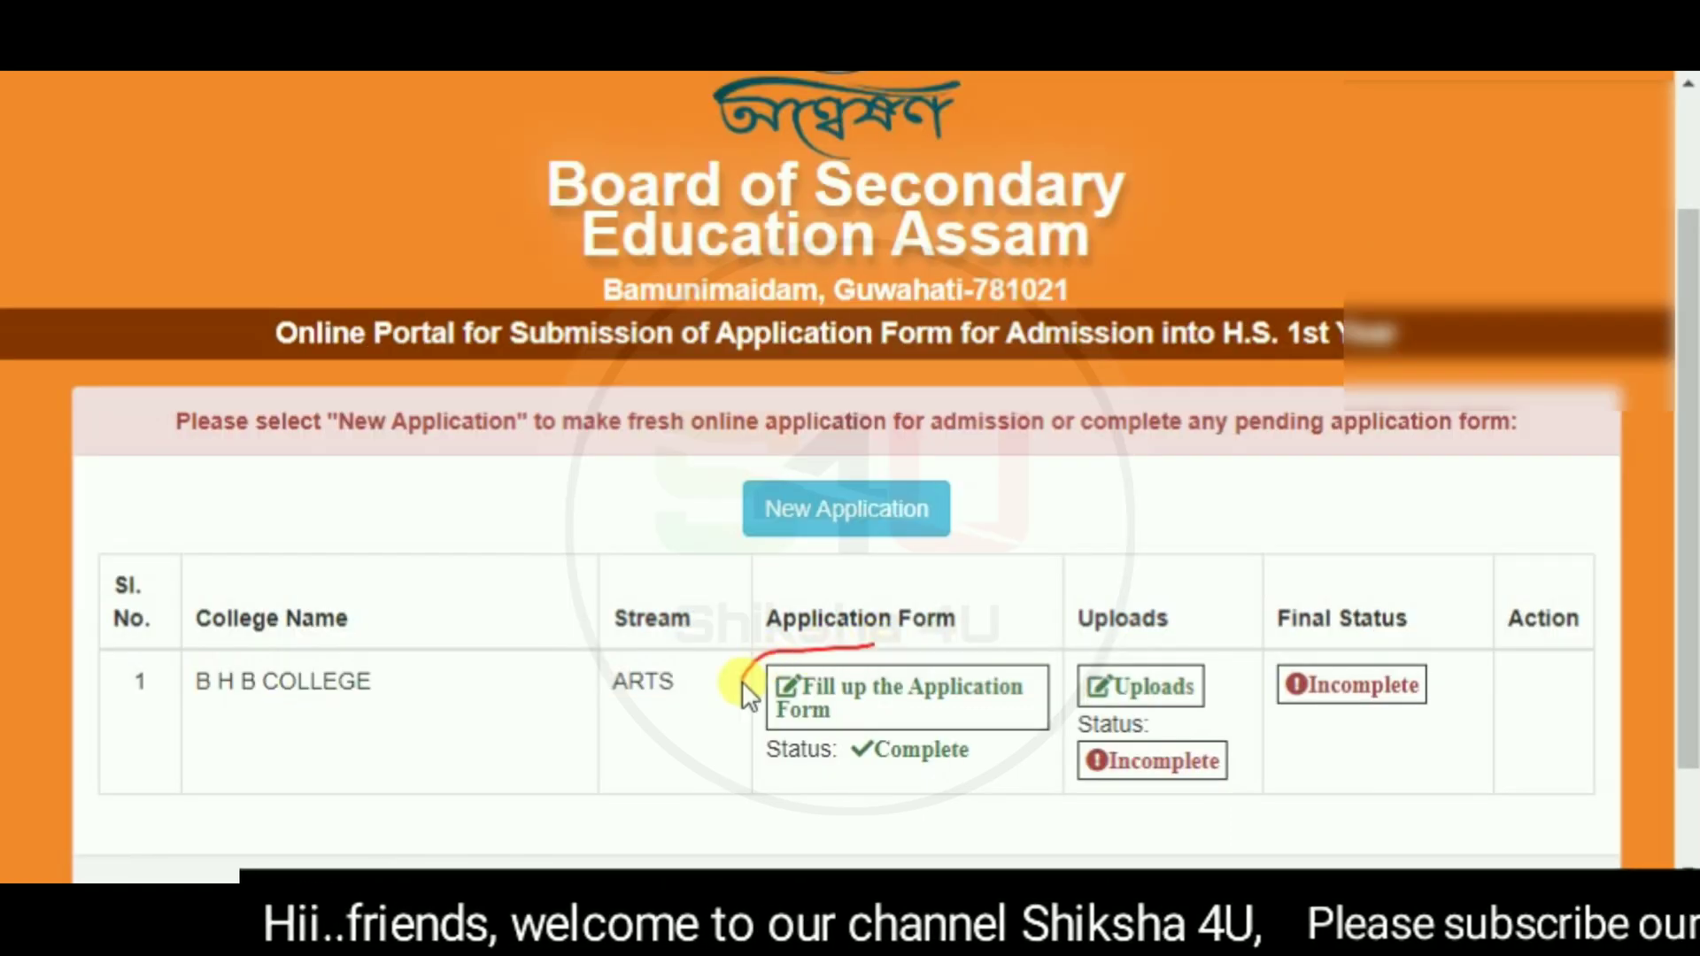
- Open the application form for the B H B COLLEGE Arts entry and look through its sections
{"action": "mouse_move", "coordinate": [742, 682]}
{"action": "left_mouse_down"}
{"action": "mouse_move", "coordinate": [882, 766]}
{"action": "mouse_move", "coordinate": [1061, 737]}
{"action": "mouse_move", "coordinate": [1032, 687]}
{"action": "mouse_move", "coordinate": [815, 643]}
{"action": "left_mouse_up"}
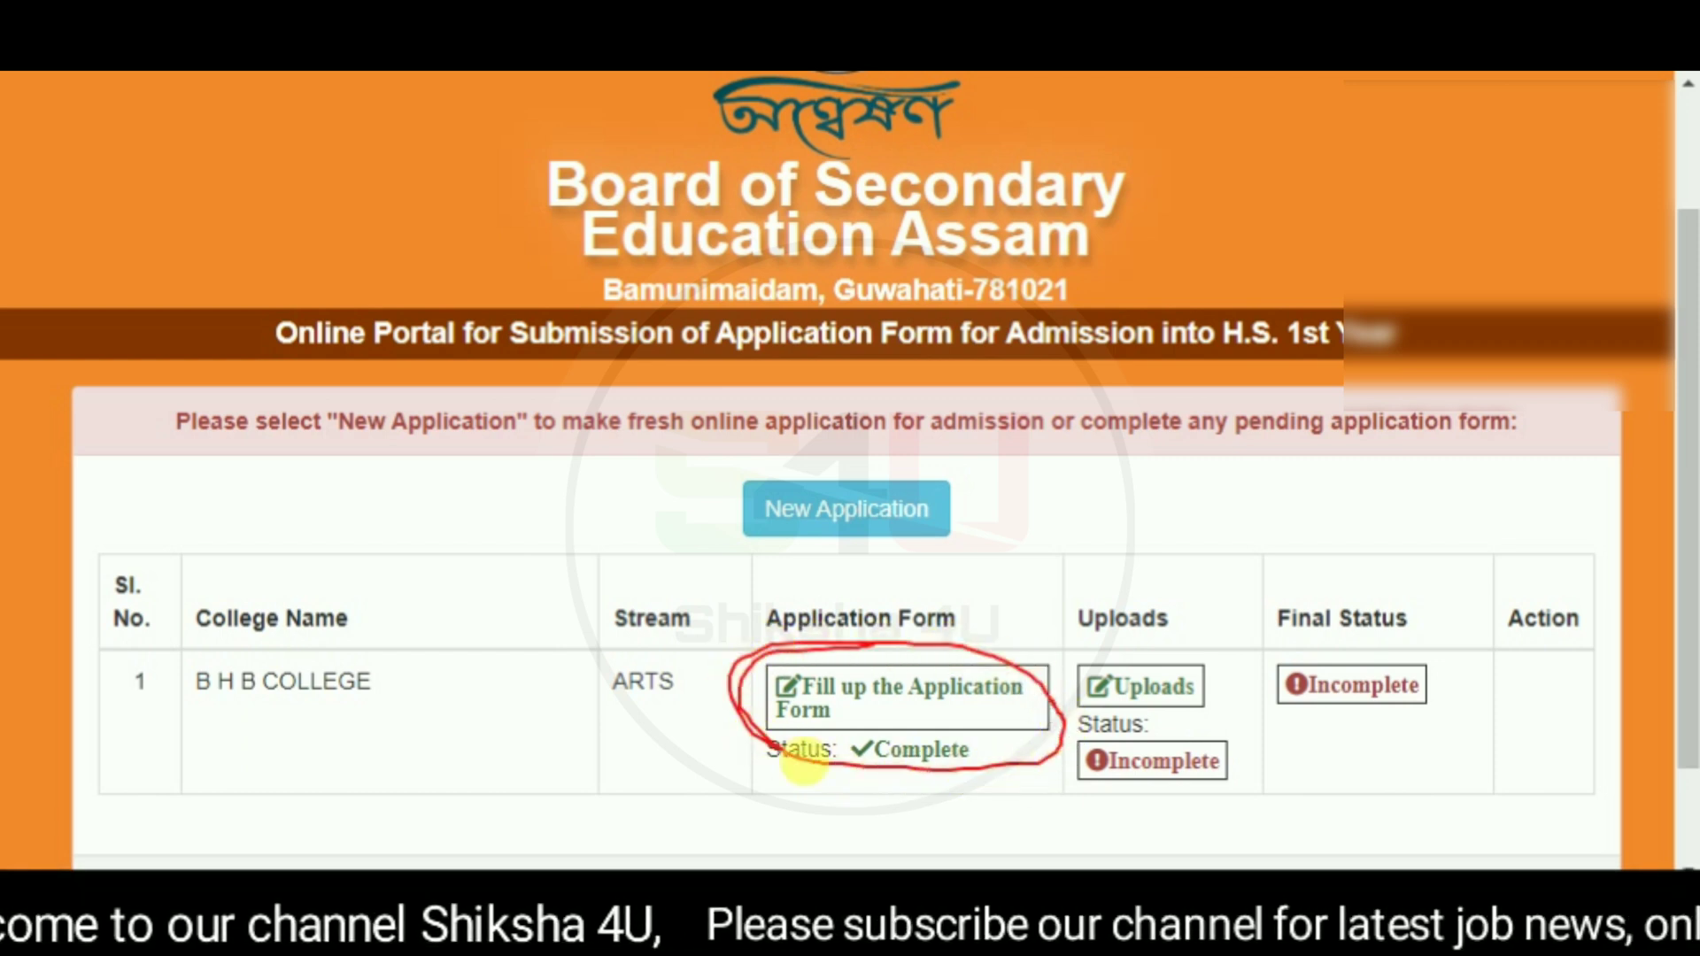
{"action": "left_click", "coordinate": [890, 699]}
{"action": "scroll", "coordinate": [946, 609], "scroll_direction": "down", "scroll_amount": 10}
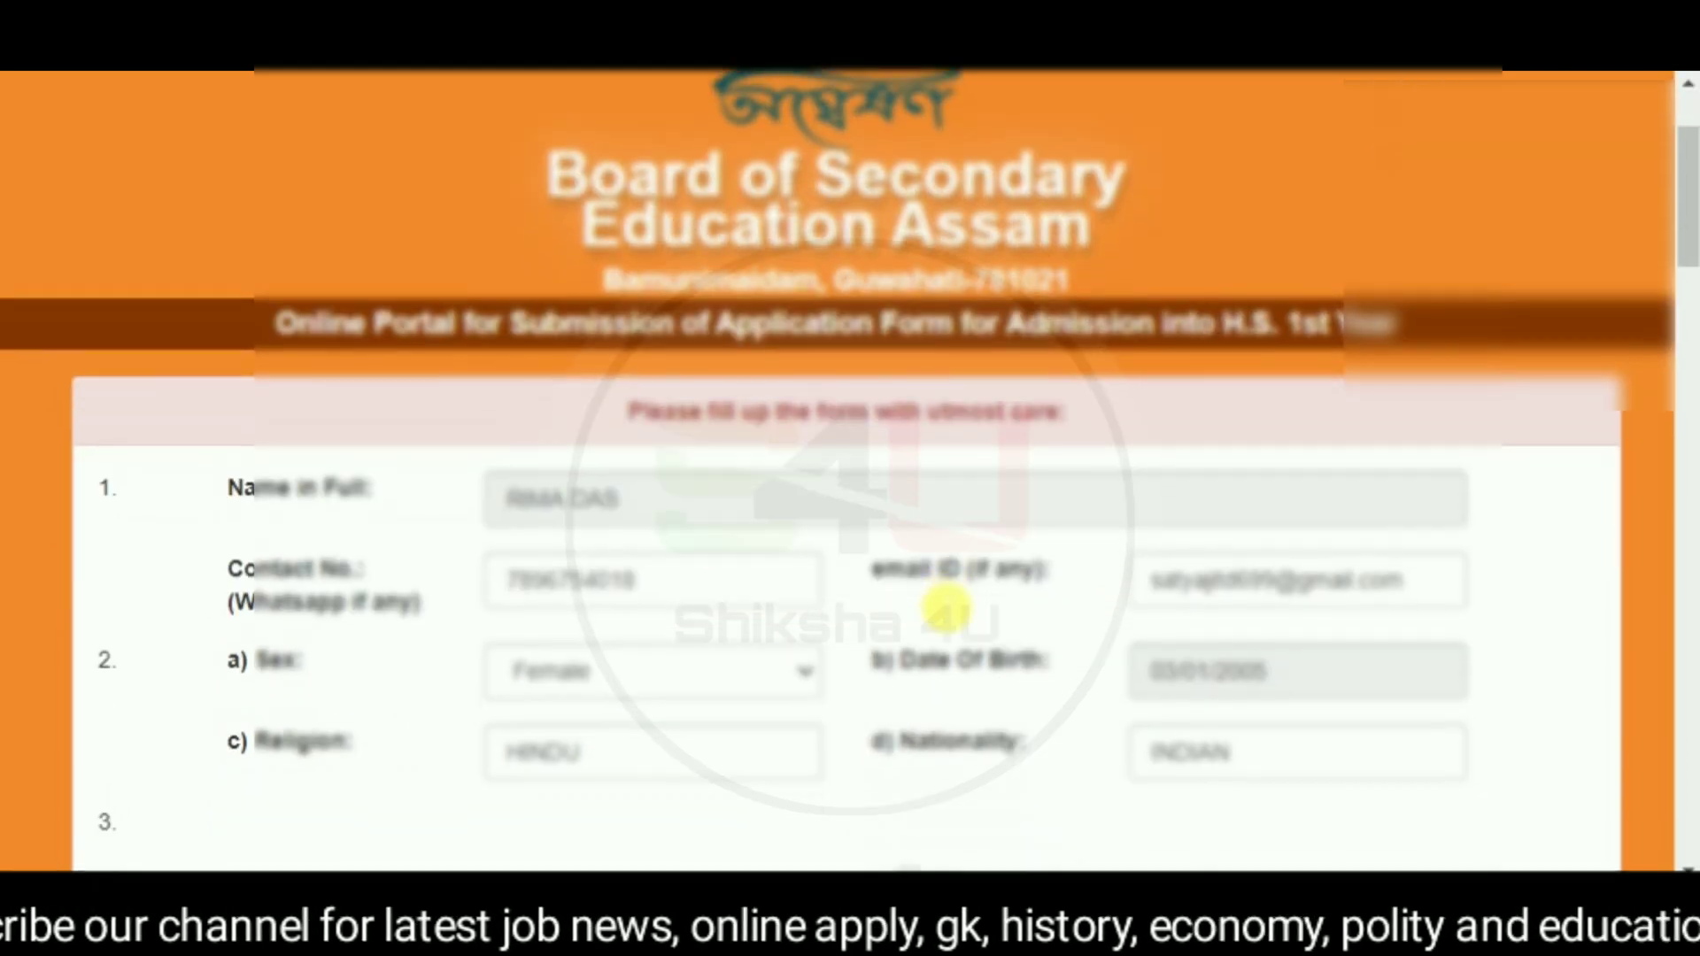
{"action": "scroll", "coordinate": [939, 611], "scroll_direction": "down", "scroll_amount": 10}
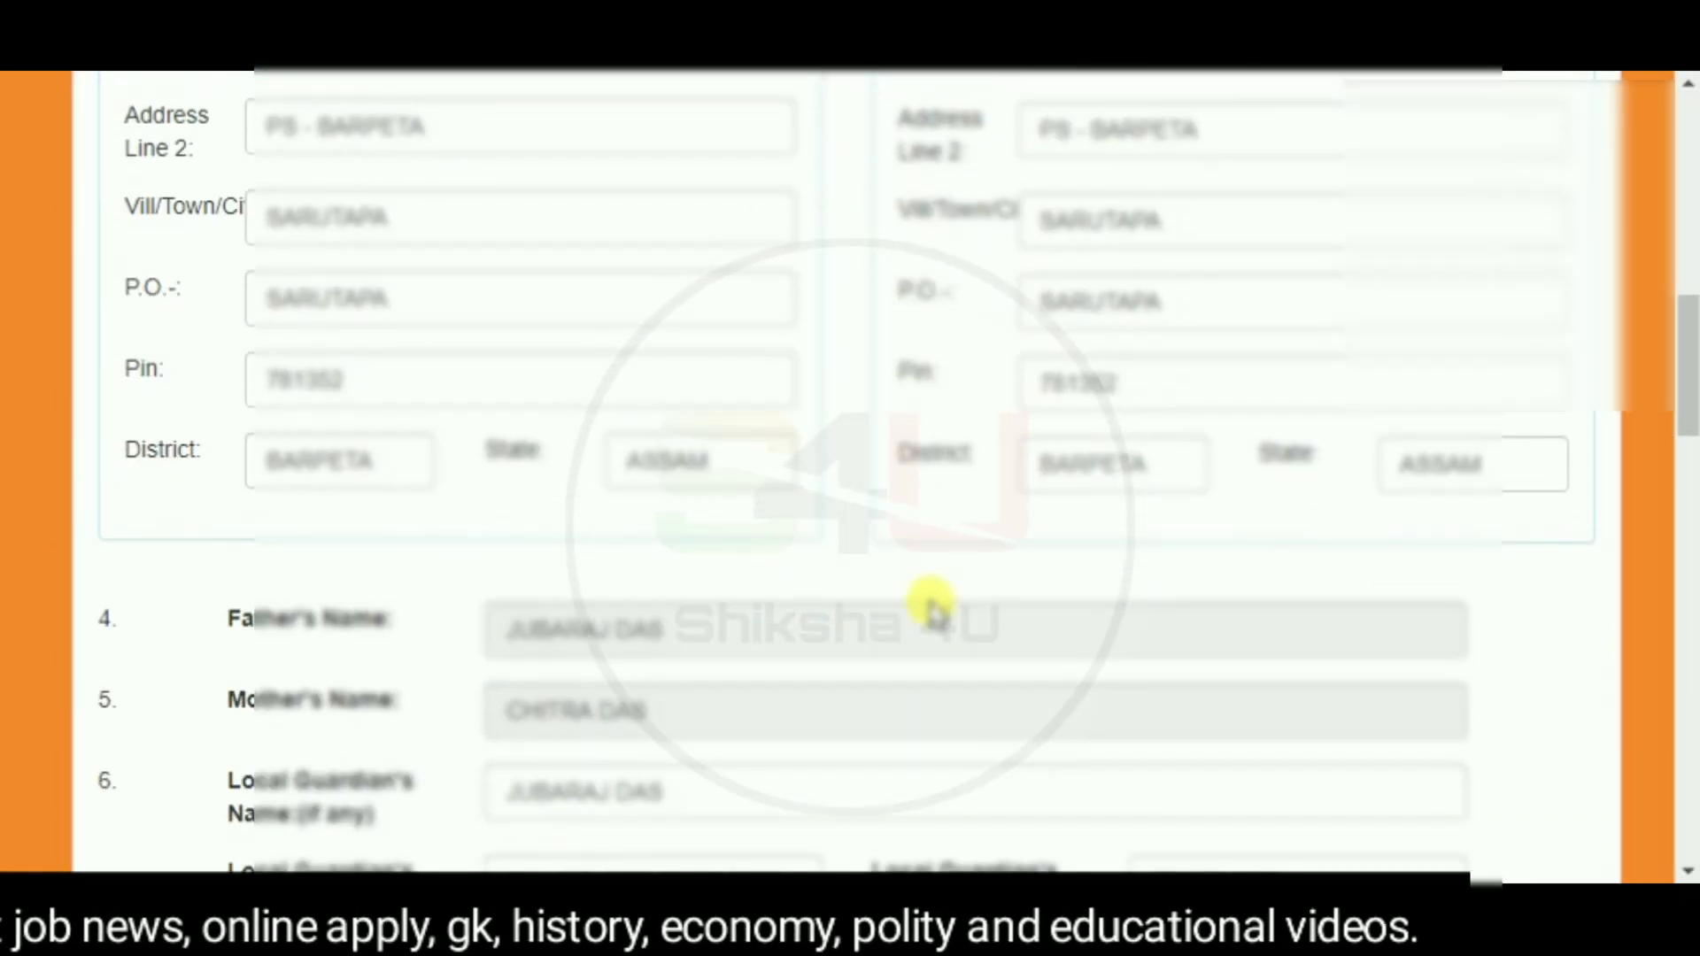
{"action": "scroll", "coordinate": [946, 617], "scroll_direction": "down", "scroll_amount": 12}
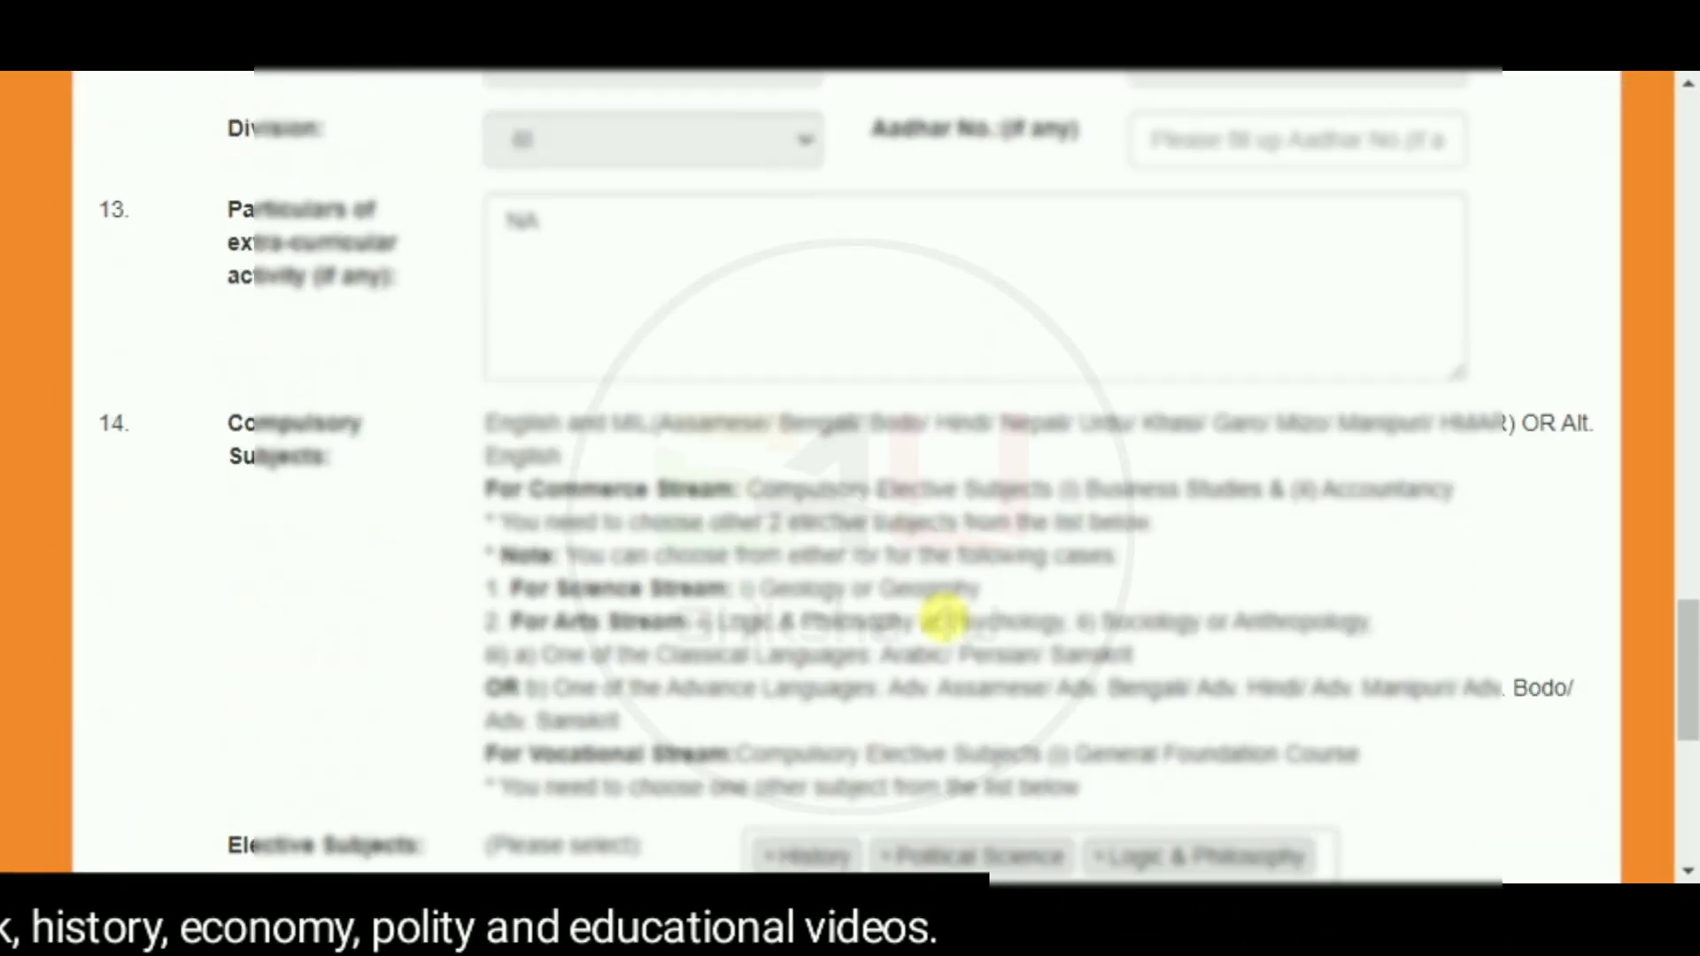
{"action": "scroll", "coordinate": [934, 611], "scroll_direction": "up", "scroll_amount": 4}
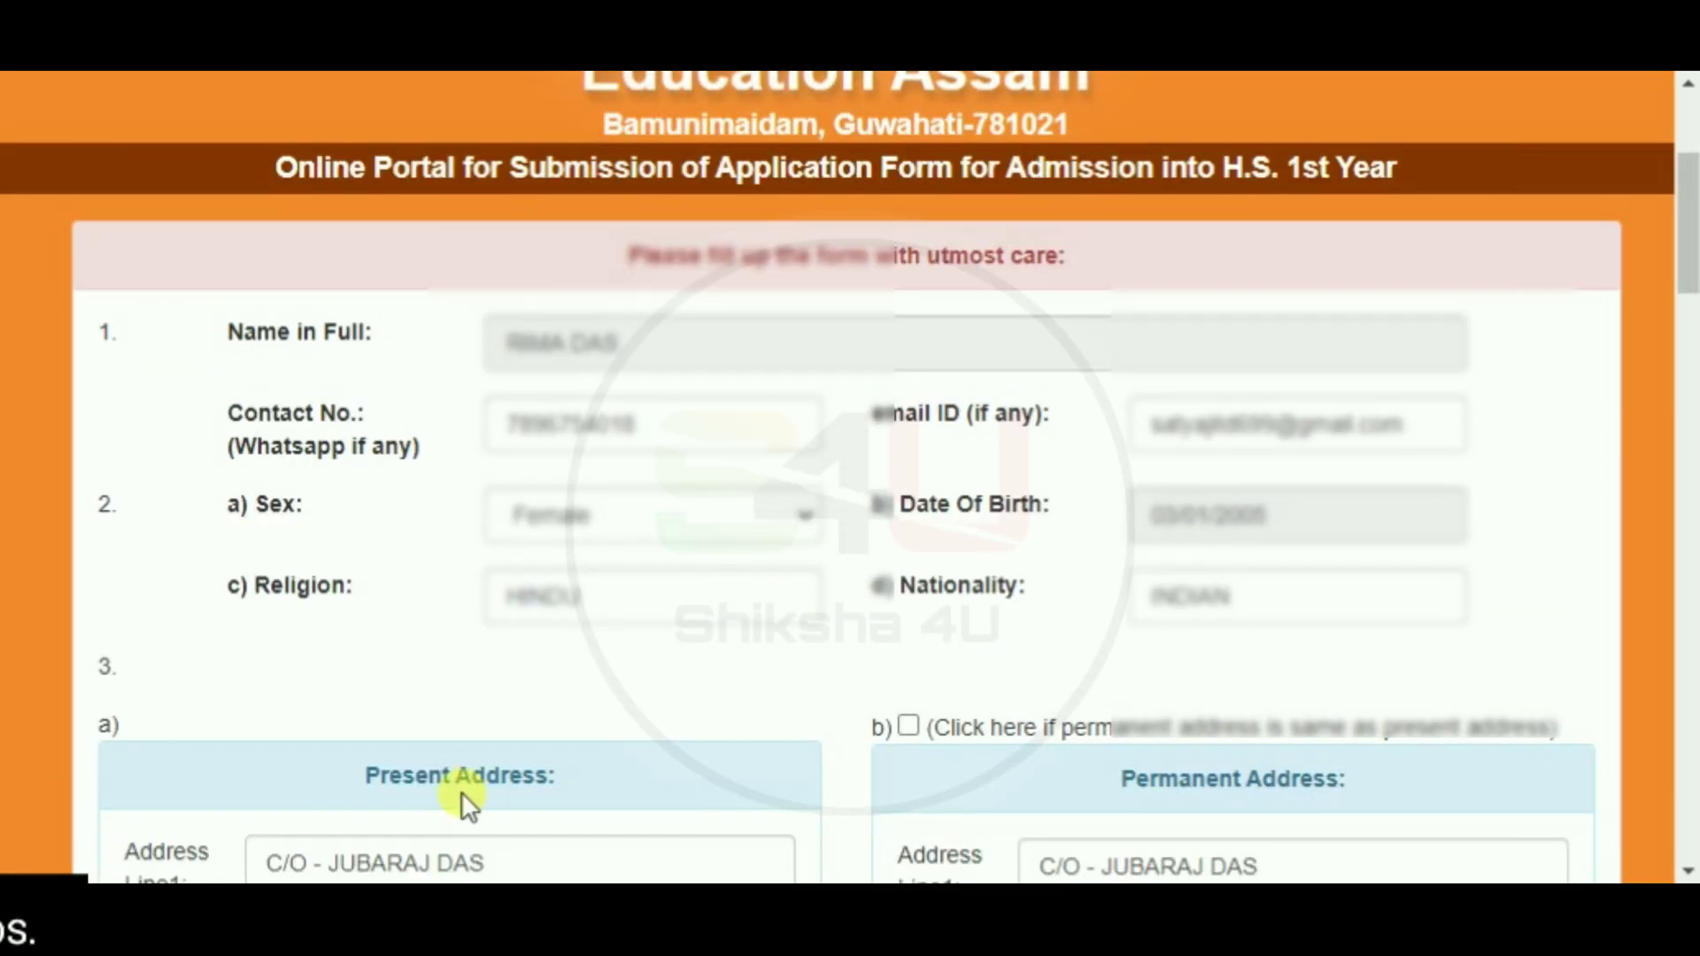
- Review the applicant's name, contact number, sex, religion, email, date of birth and nationality fields
{"action": "left_click_drag", "start_coordinate": [393, 368], "coordinate": [640, 303]}
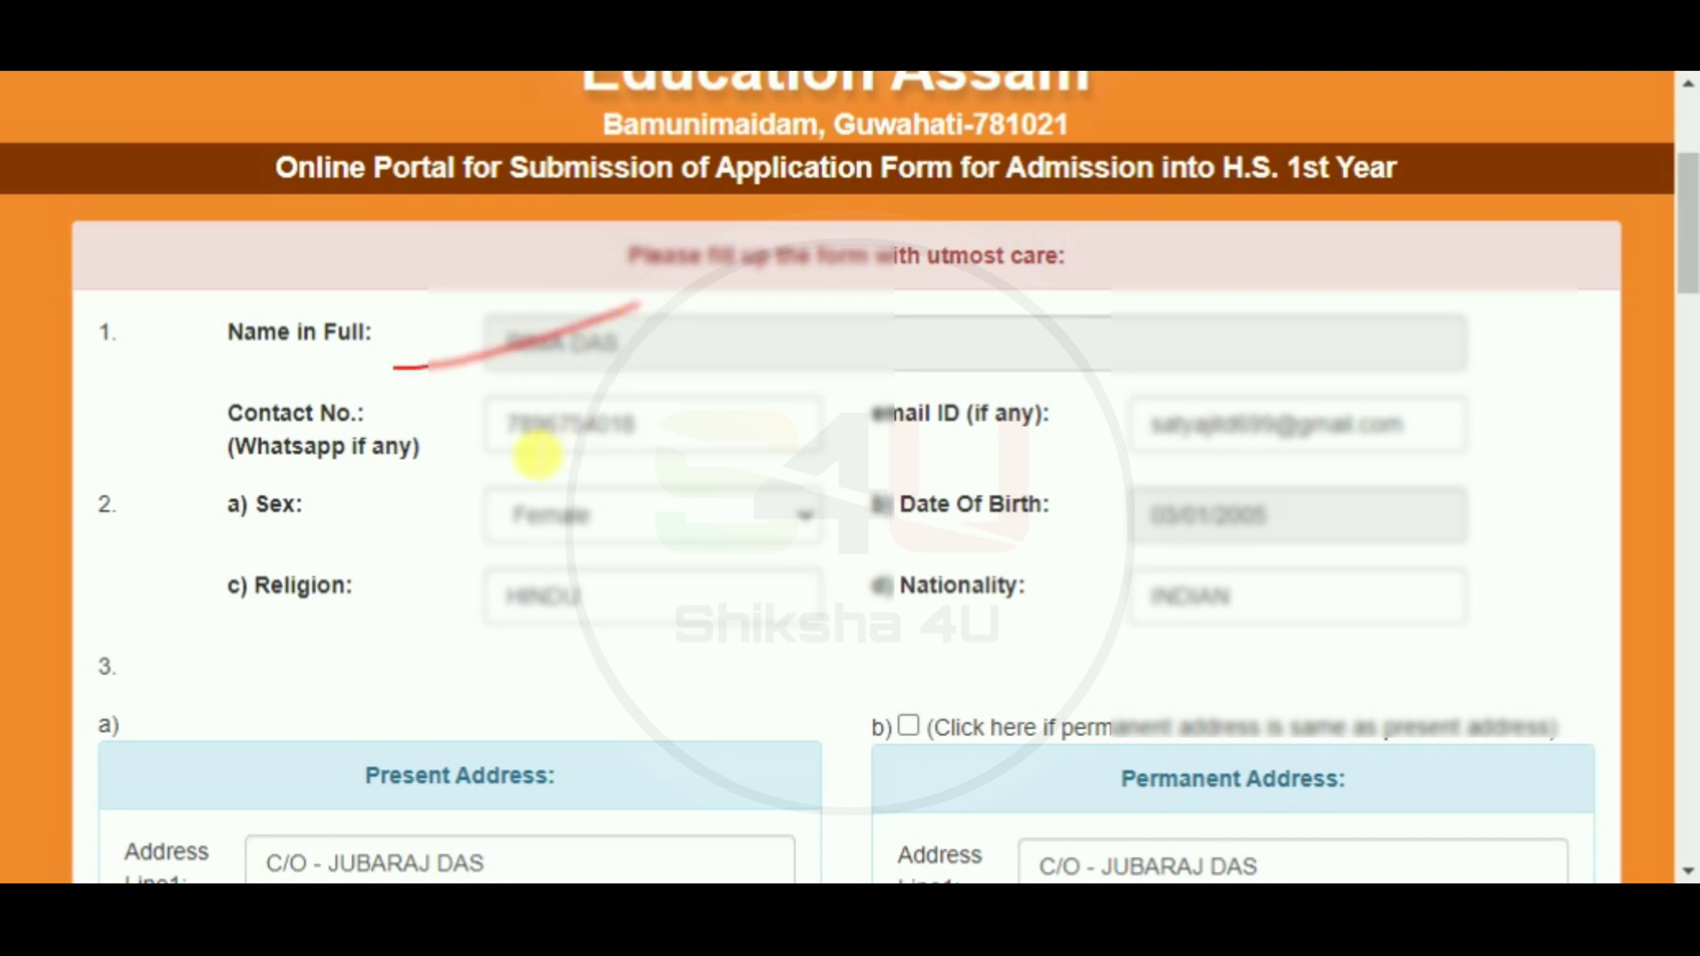
{"action": "left_click_drag", "start_coordinate": [449, 461], "coordinate": [677, 453]}
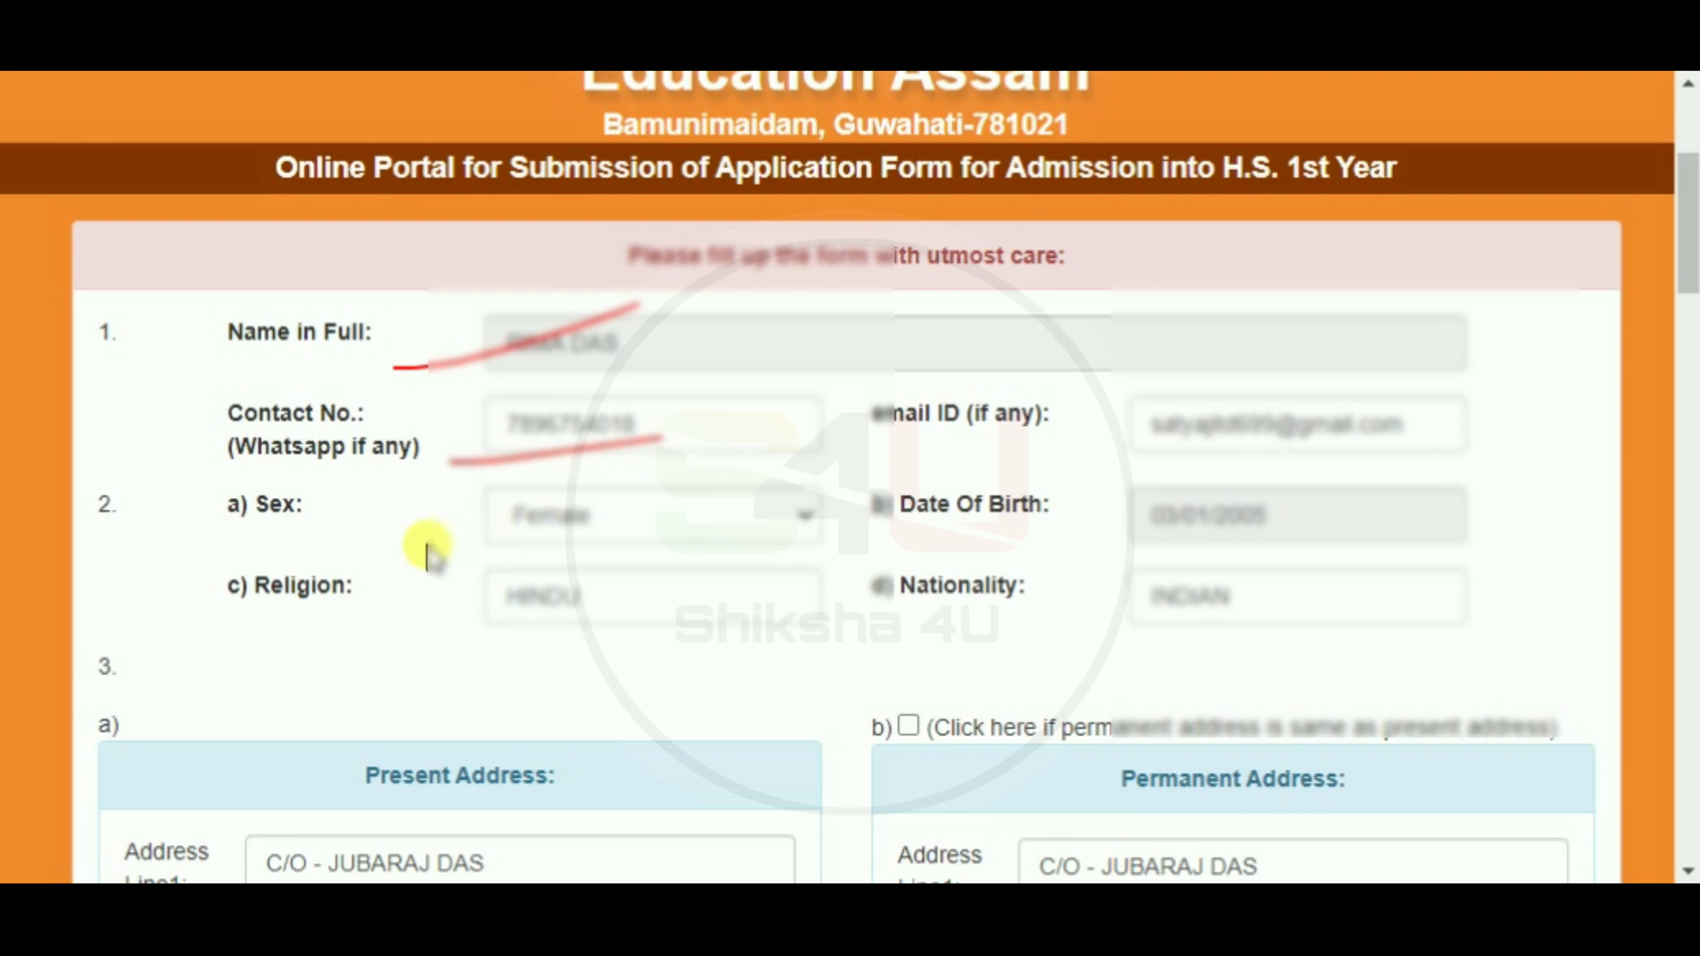
{"action": "mouse_move", "coordinate": [428, 545]}
{"action": "left_mouse_down"}
{"action": "mouse_move", "coordinate": [463, 553]}
{"action": "mouse_move", "coordinate": [609, 505]}
{"action": "left_mouse_up"}
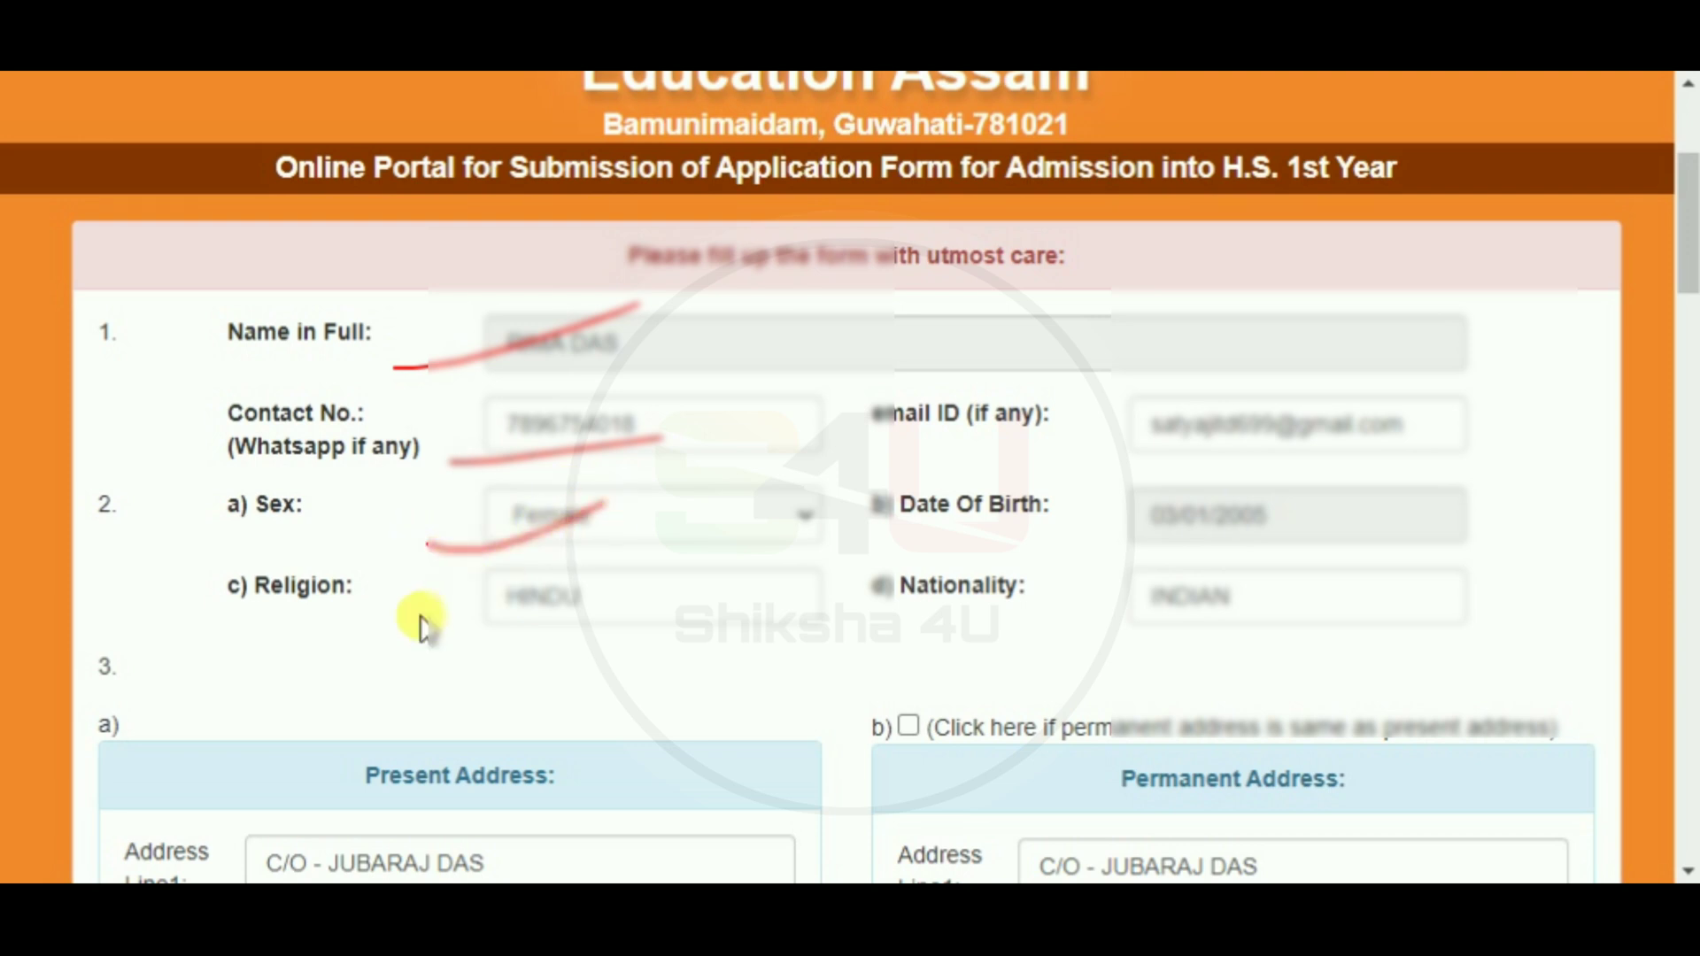
{"action": "left_click_drag", "start_coordinate": [422, 620], "coordinate": [583, 593]}
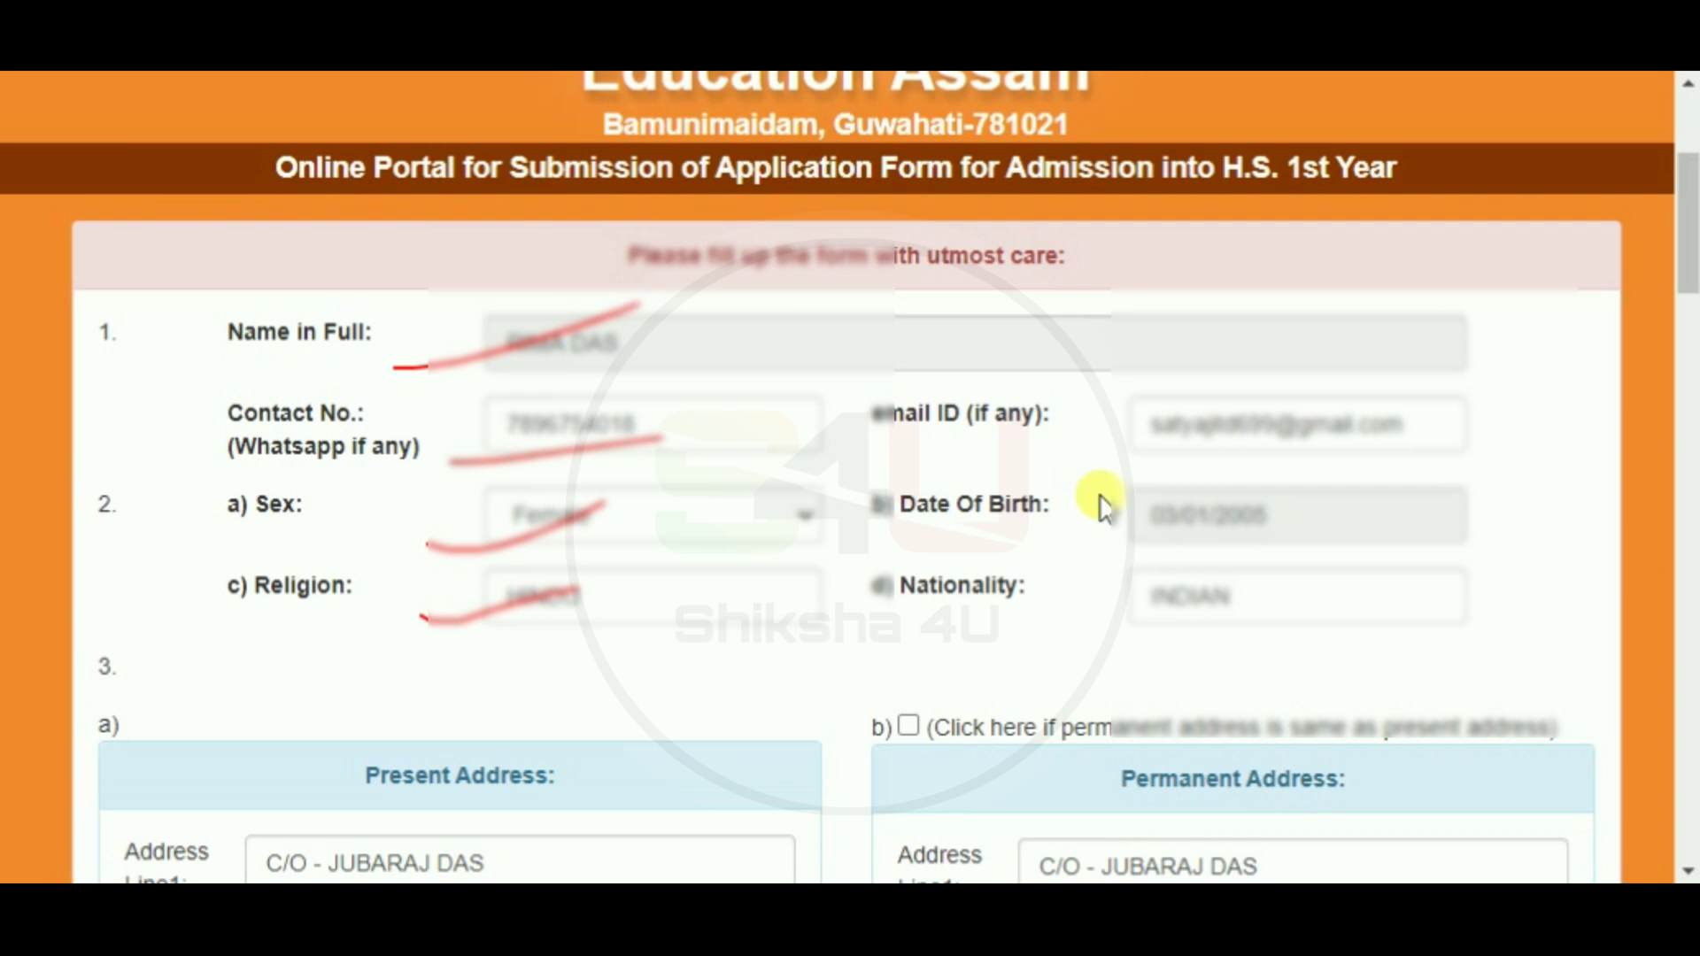
{"action": "left_click_drag", "start_coordinate": [1098, 460], "coordinate": [1238, 425]}
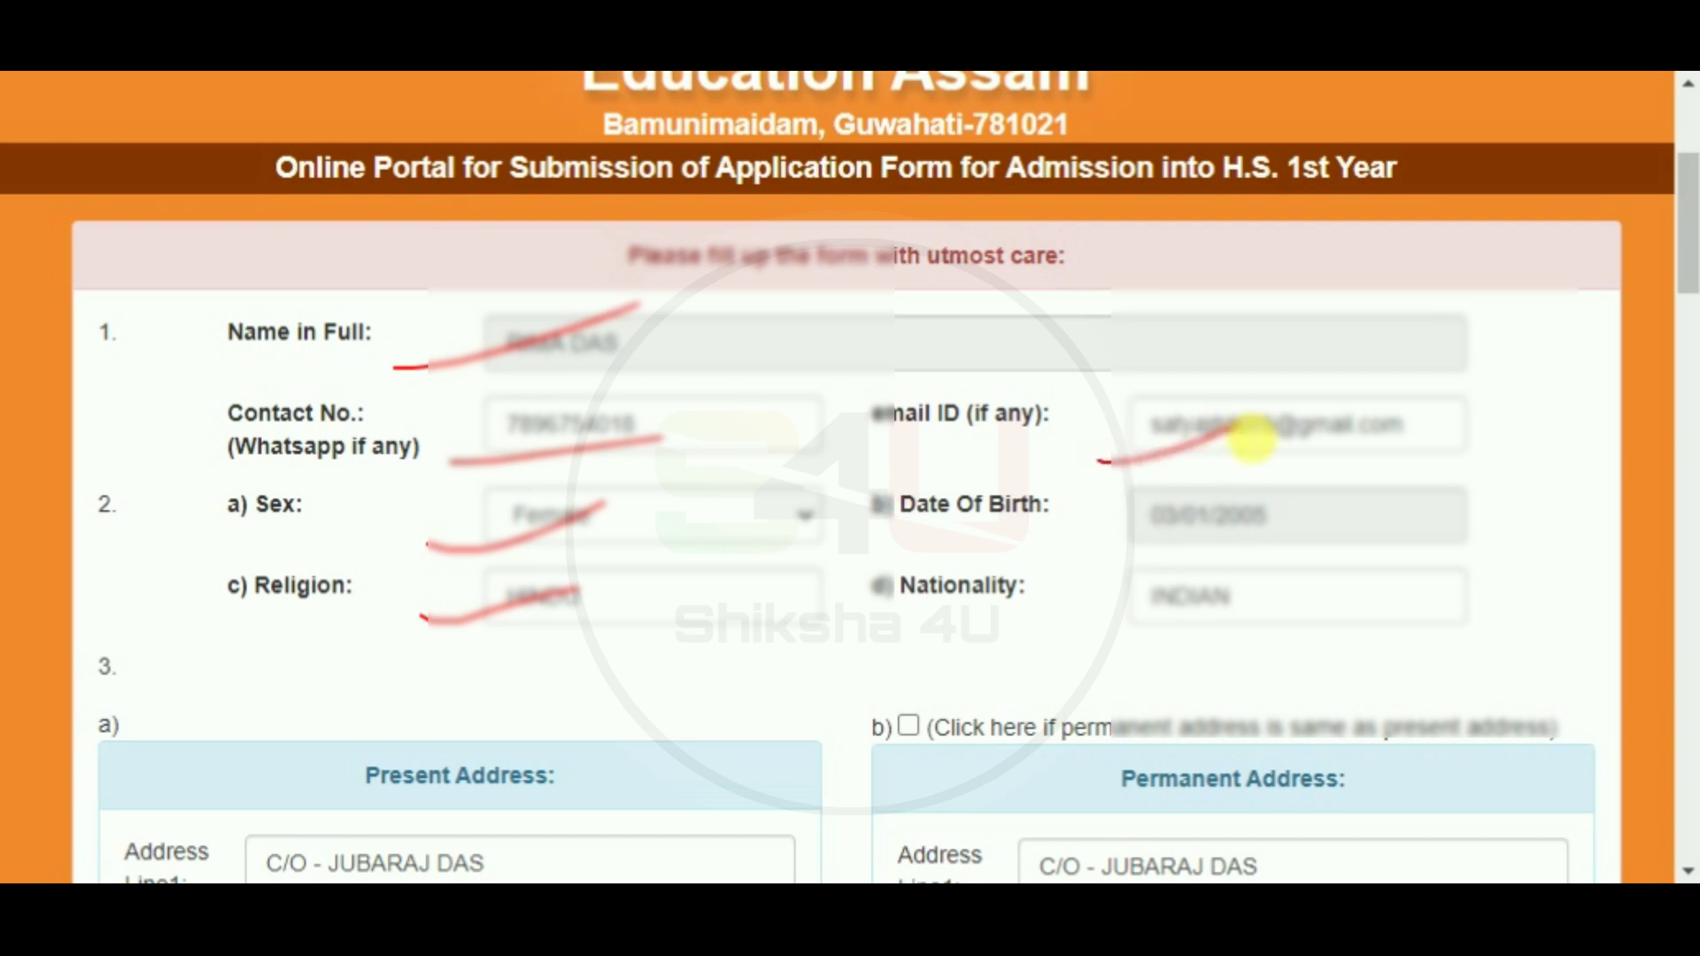
{"action": "mouse_move", "coordinate": [1068, 555]}
{"action": "left_mouse_down"}
{"action": "mouse_move", "coordinate": [1206, 505]}
{"action": "mouse_move", "coordinate": [1244, 509]}
{"action": "left_mouse_up"}
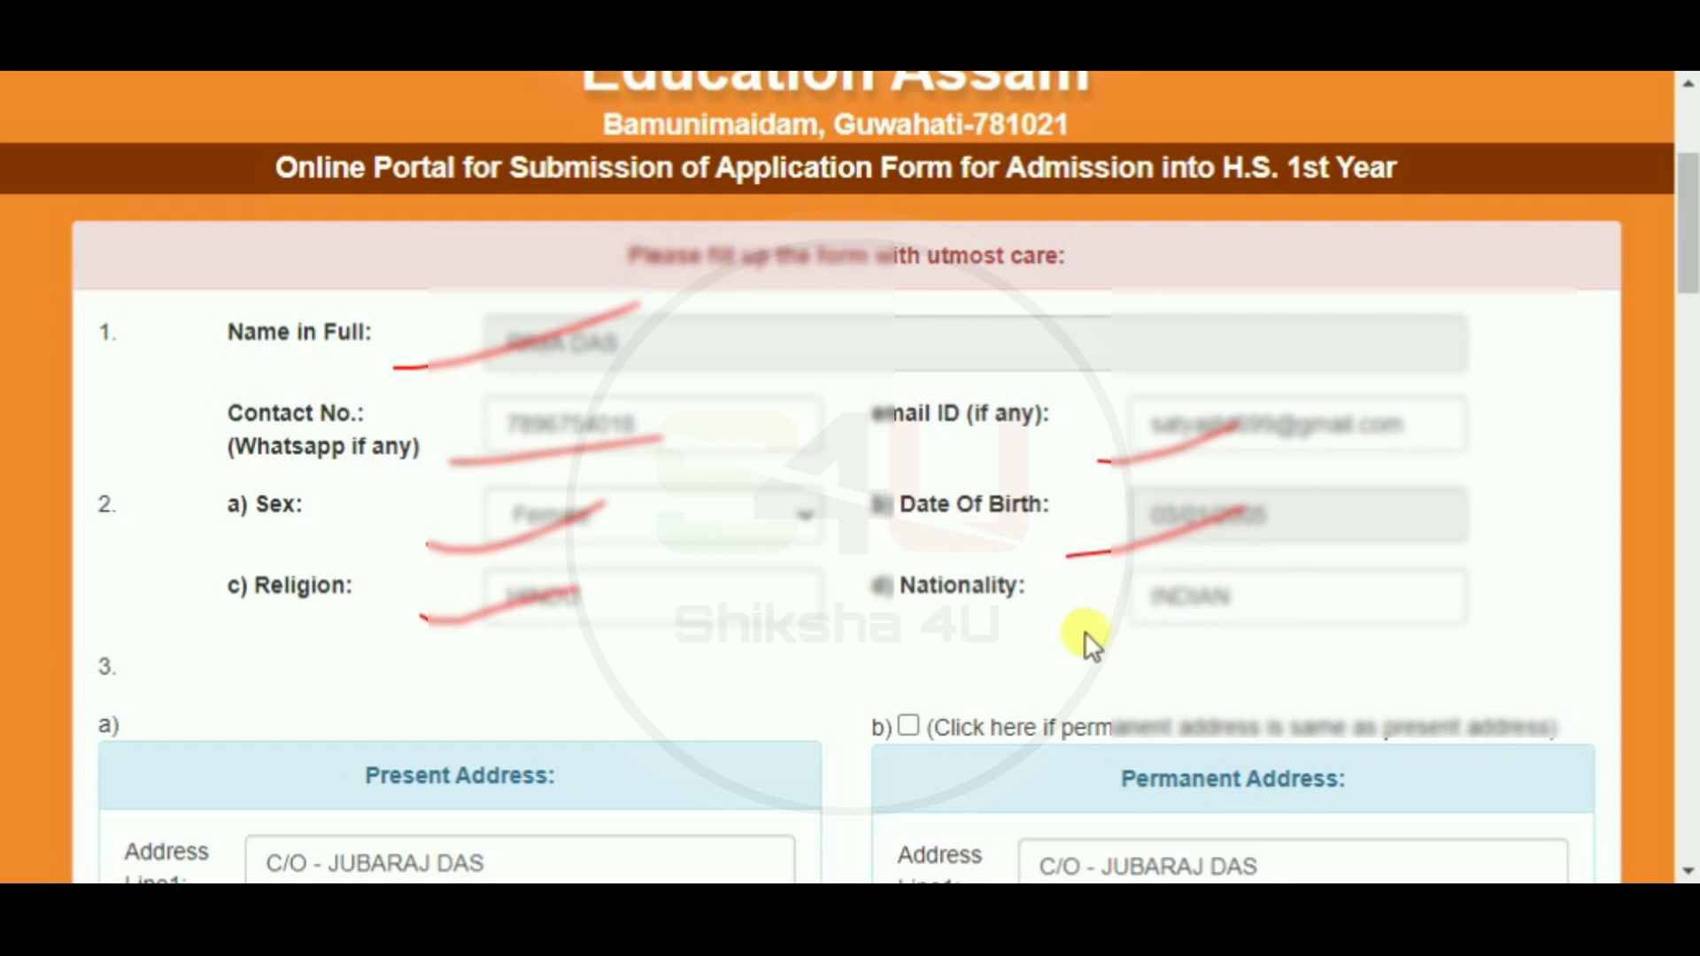
{"action": "left_click_drag", "start_coordinate": [1083, 631], "coordinate": [1212, 601]}
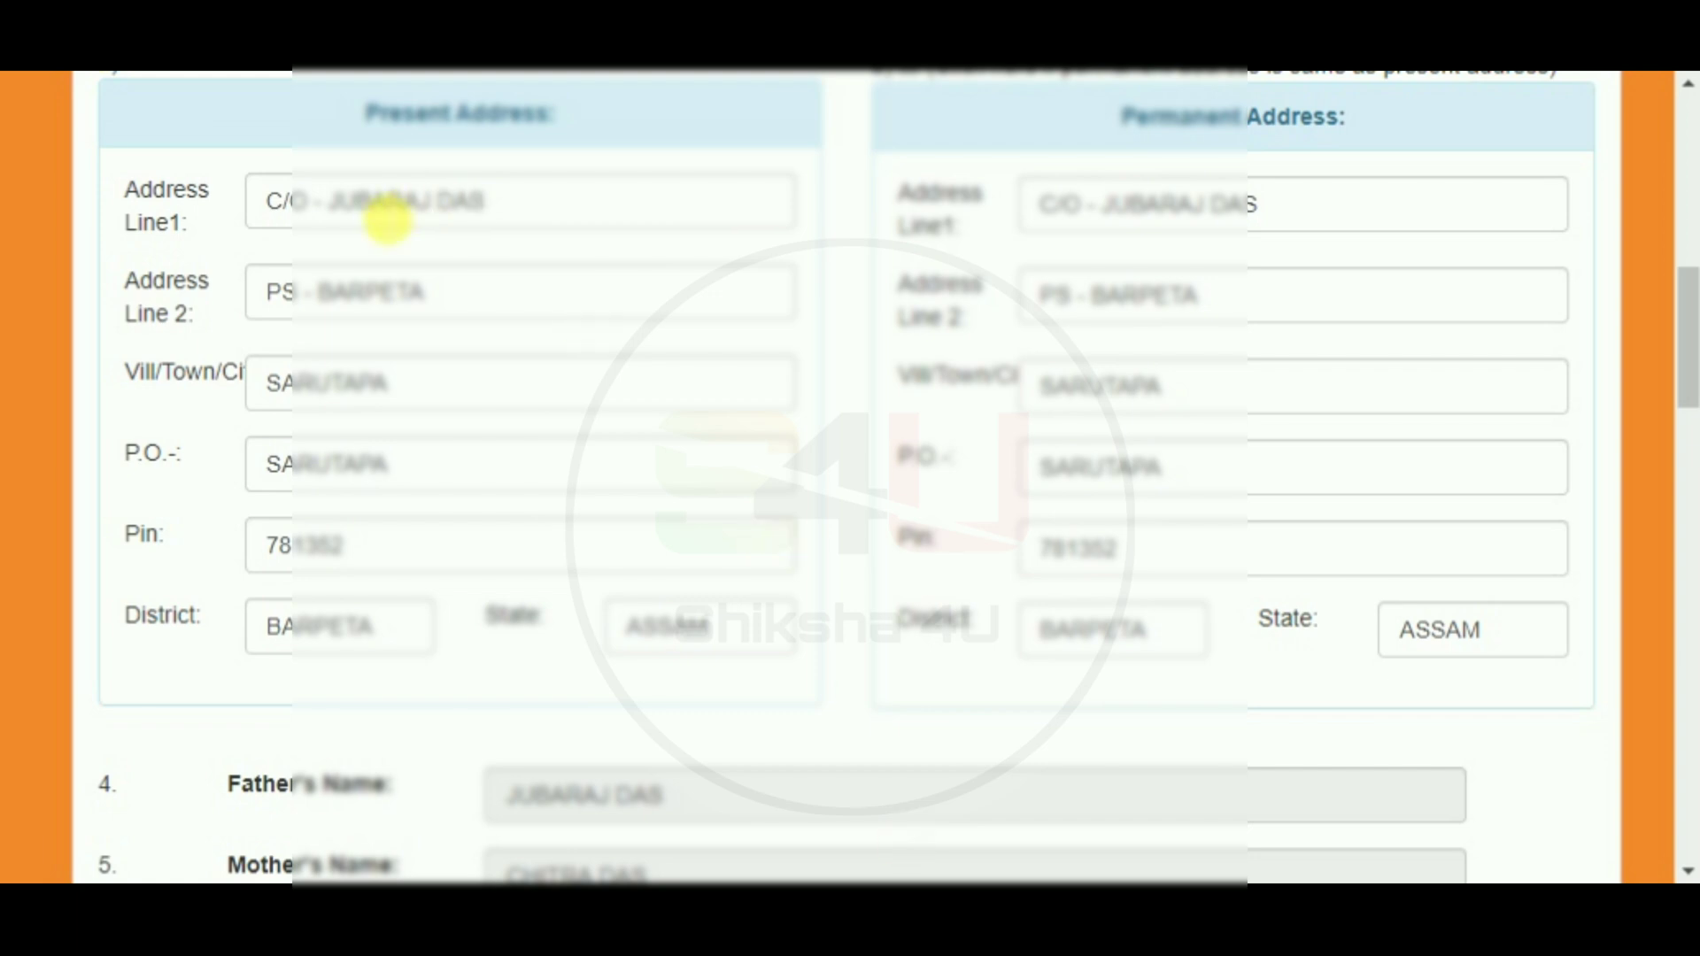
- Review the present address fields, from the address lines through village, post office, pin, district and state
{"action": "mouse_move", "coordinate": [349, 115]}
{"action": "left_mouse_down"}
{"action": "mouse_move", "coordinate": [501, 171]}
{"action": "mouse_move", "coordinate": [595, 124]}
{"action": "mouse_move", "coordinate": [460, 74]}
{"action": "mouse_move", "coordinate": [359, 115]}
{"action": "left_mouse_up"}
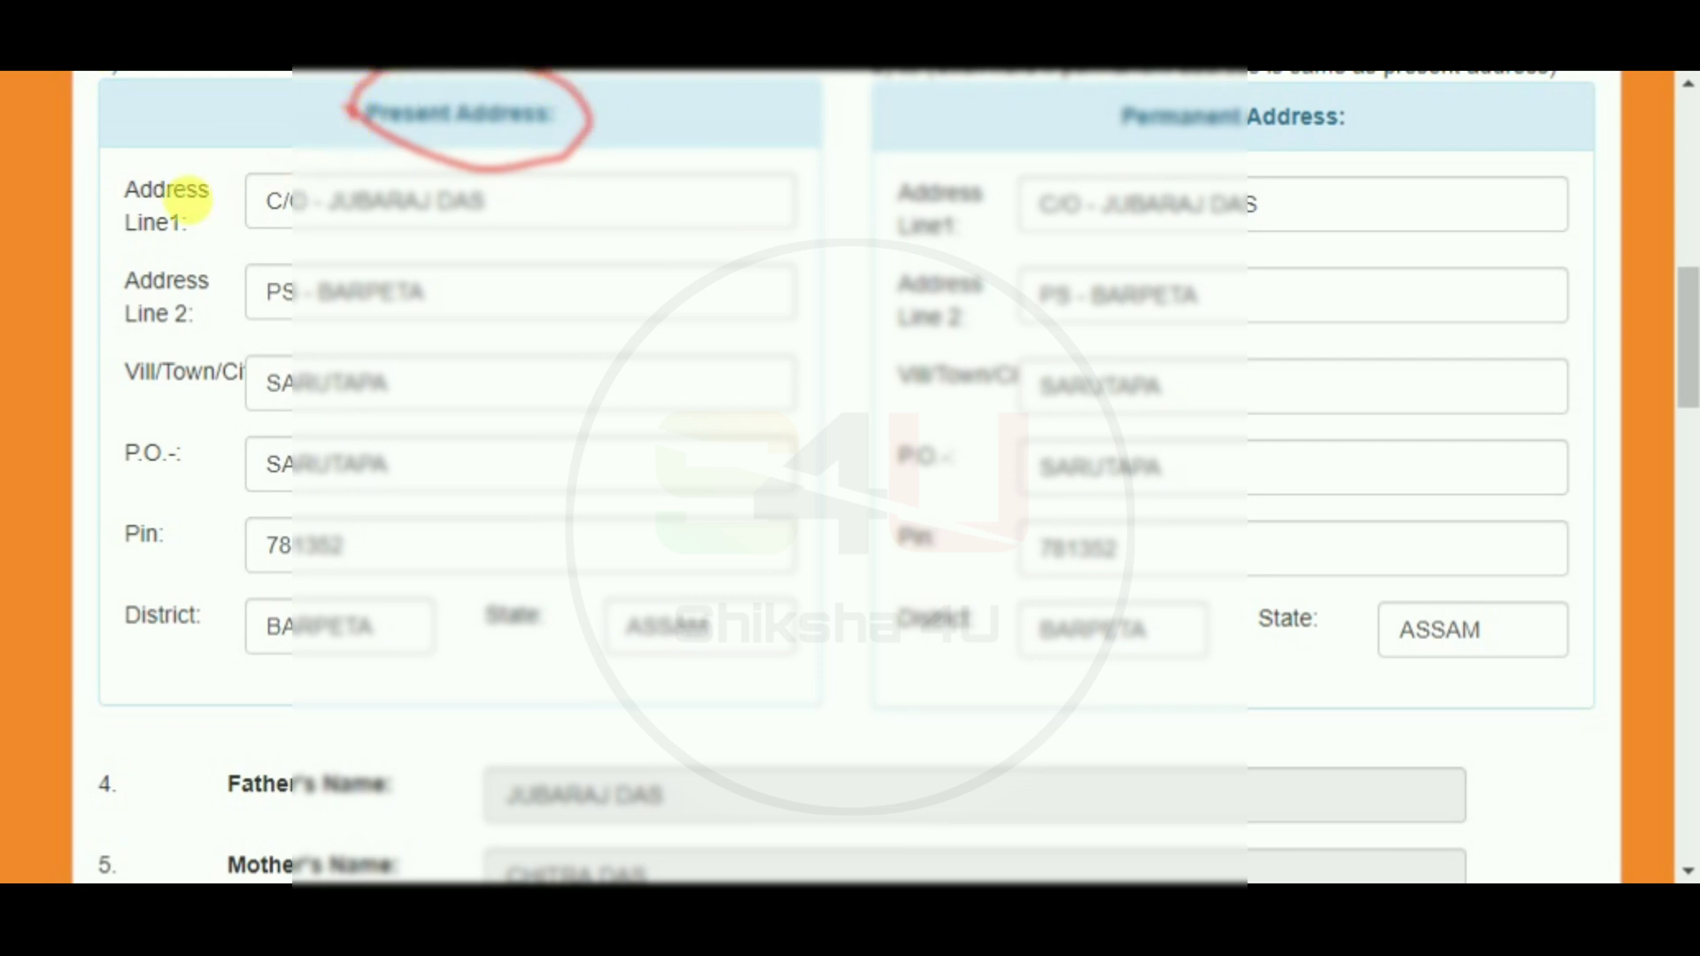
{"action": "left_click_drag", "start_coordinate": [181, 238], "coordinate": [410, 237]}
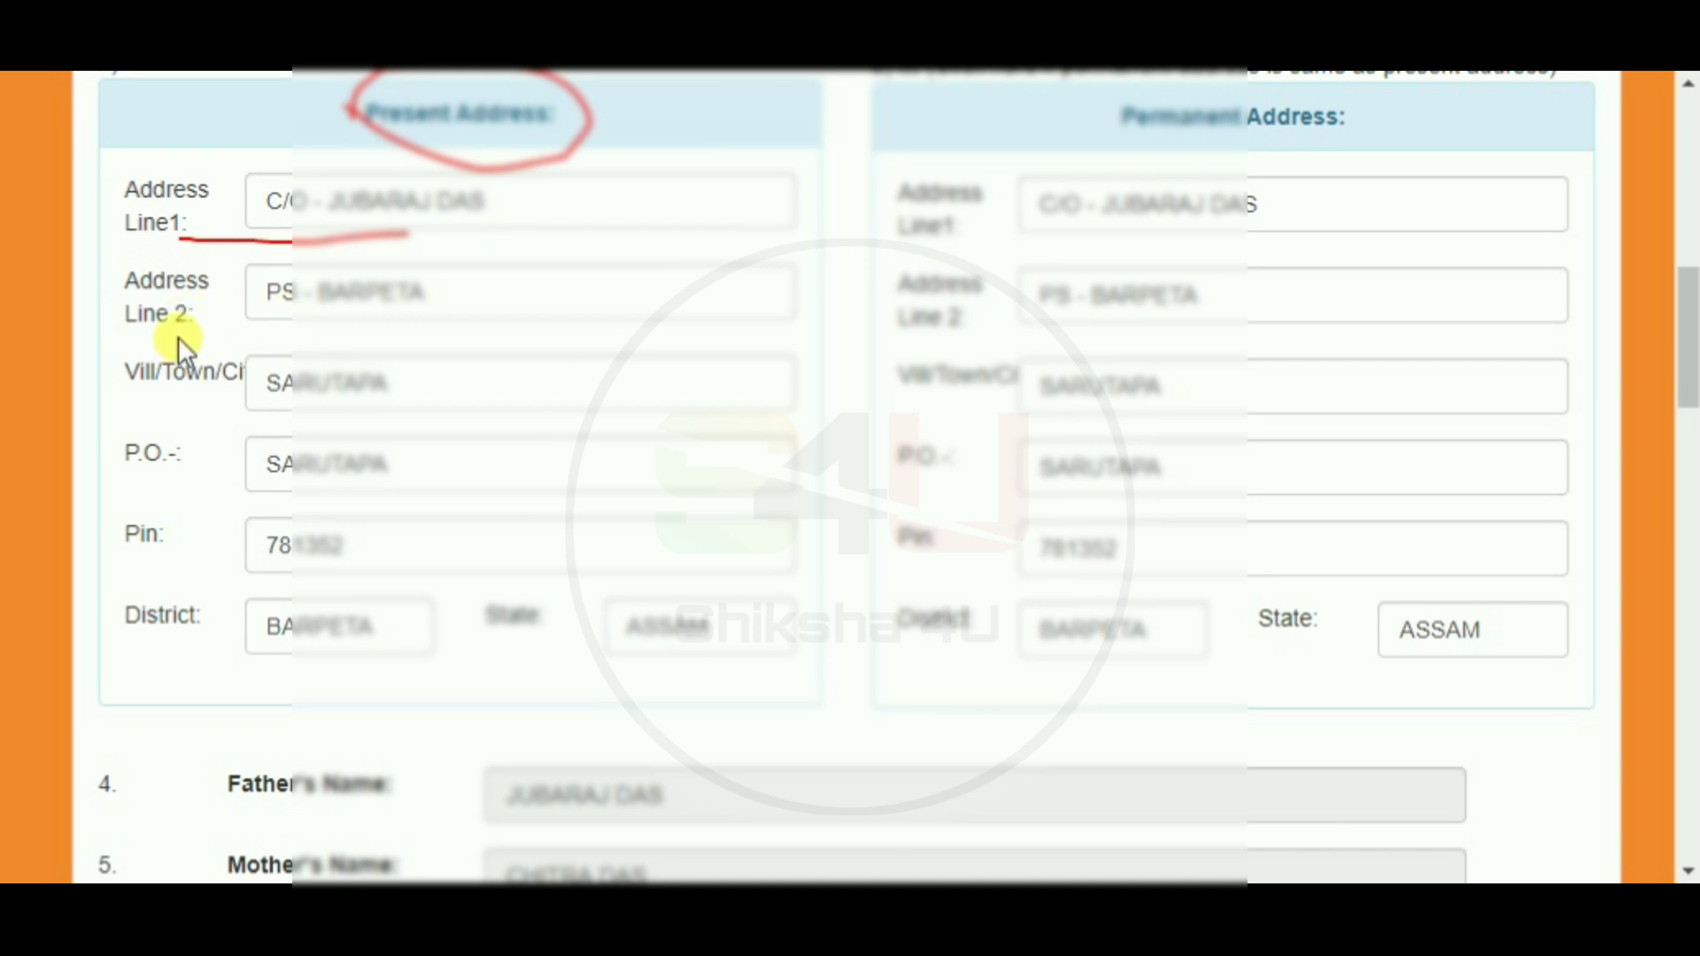
{"action": "left_click_drag", "start_coordinate": [178, 336], "coordinate": [368, 338]}
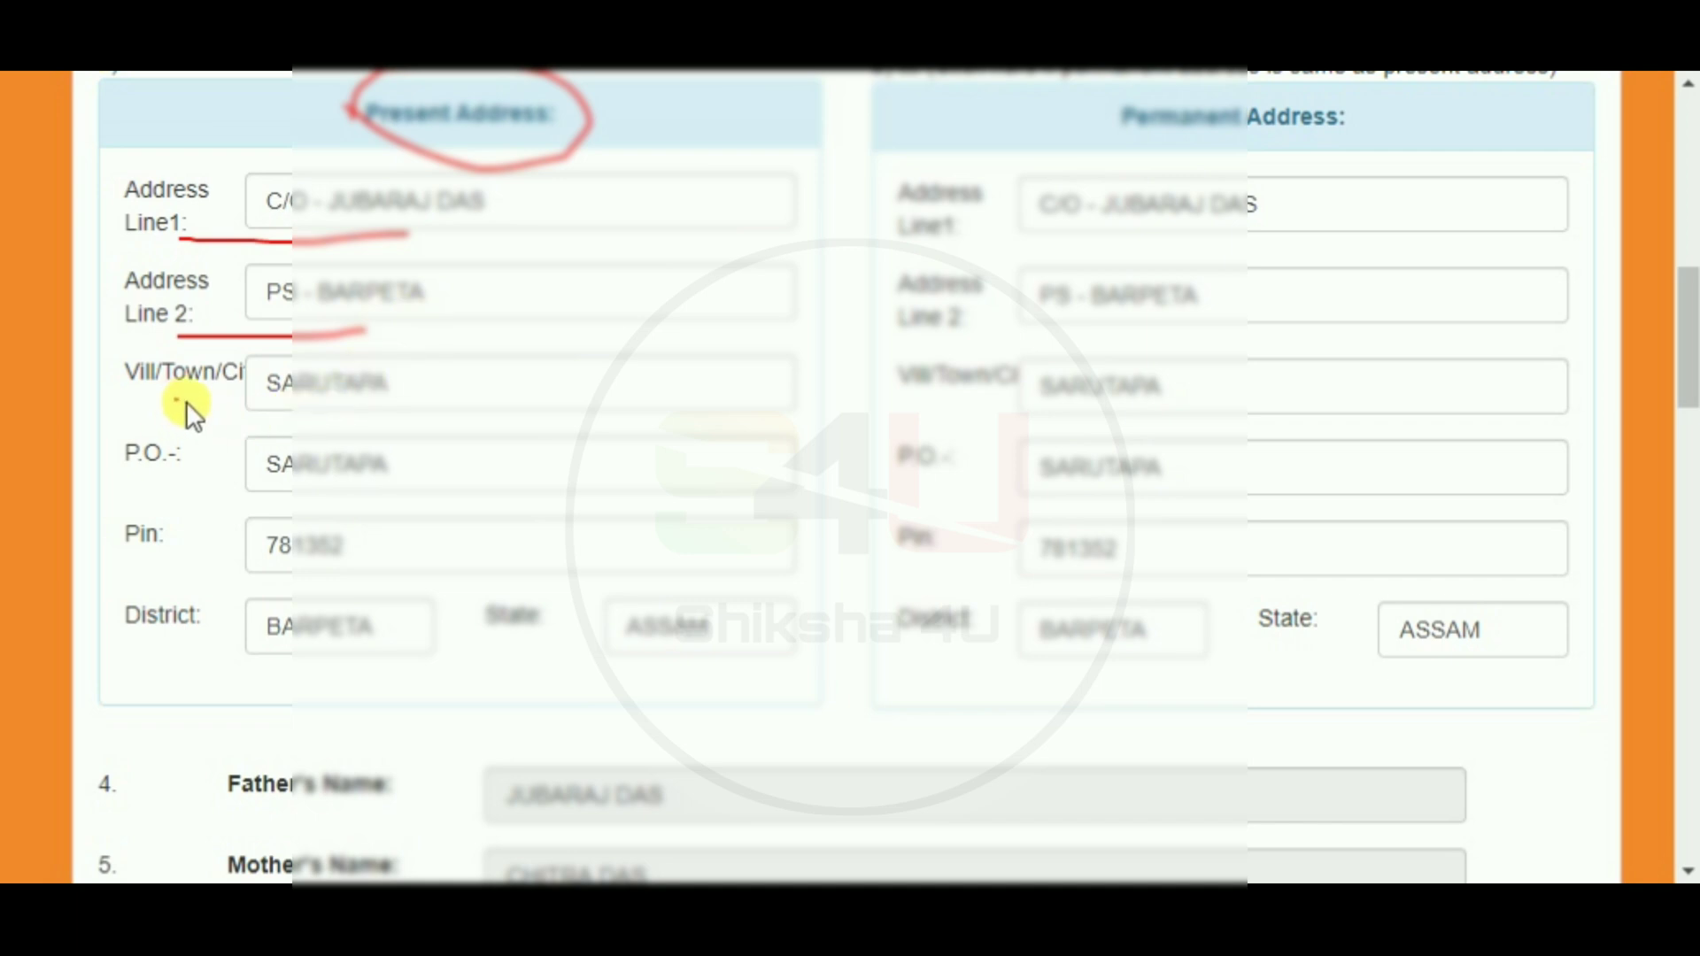
{"action": "left_click_drag", "start_coordinate": [301, 335], "coordinate": [177, 401]}
{"action": "left_click_drag", "start_coordinate": [141, 493], "coordinate": [237, 472]}
{"action": "left_click_drag", "start_coordinate": [146, 558], "coordinate": [301, 520]}
{"action": "left_click_drag", "start_coordinate": [131, 650], "coordinate": [188, 641]}
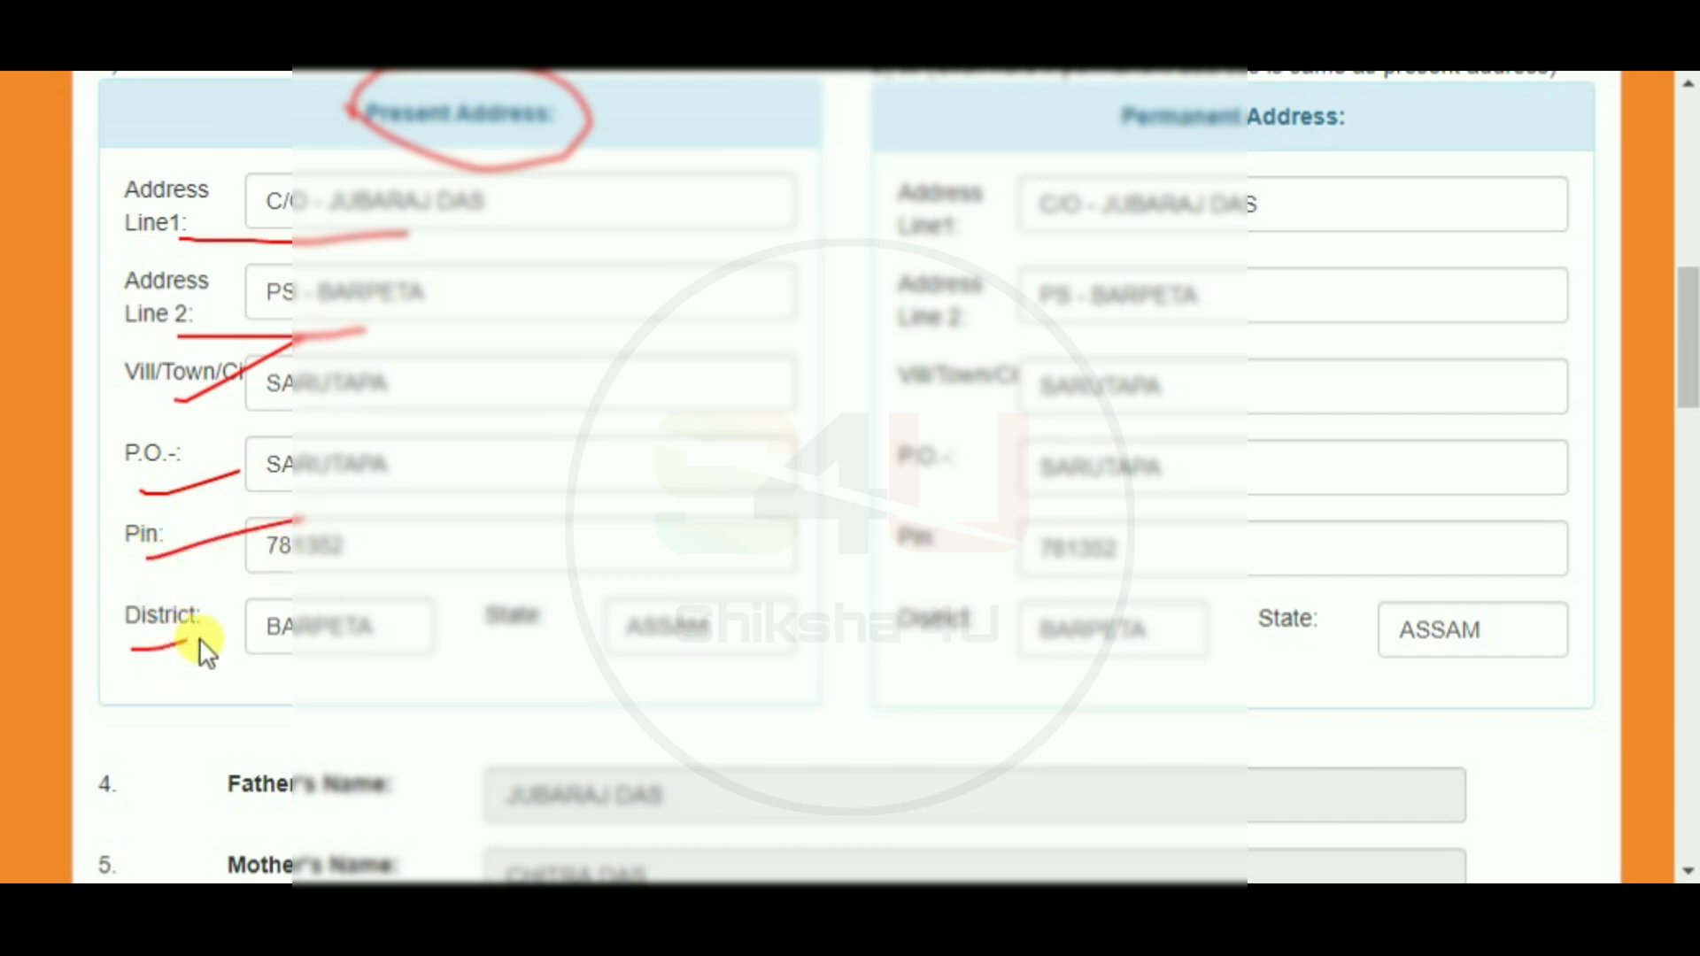
{"action": "left_click_drag", "start_coordinate": [492, 655], "coordinate": [689, 637]}
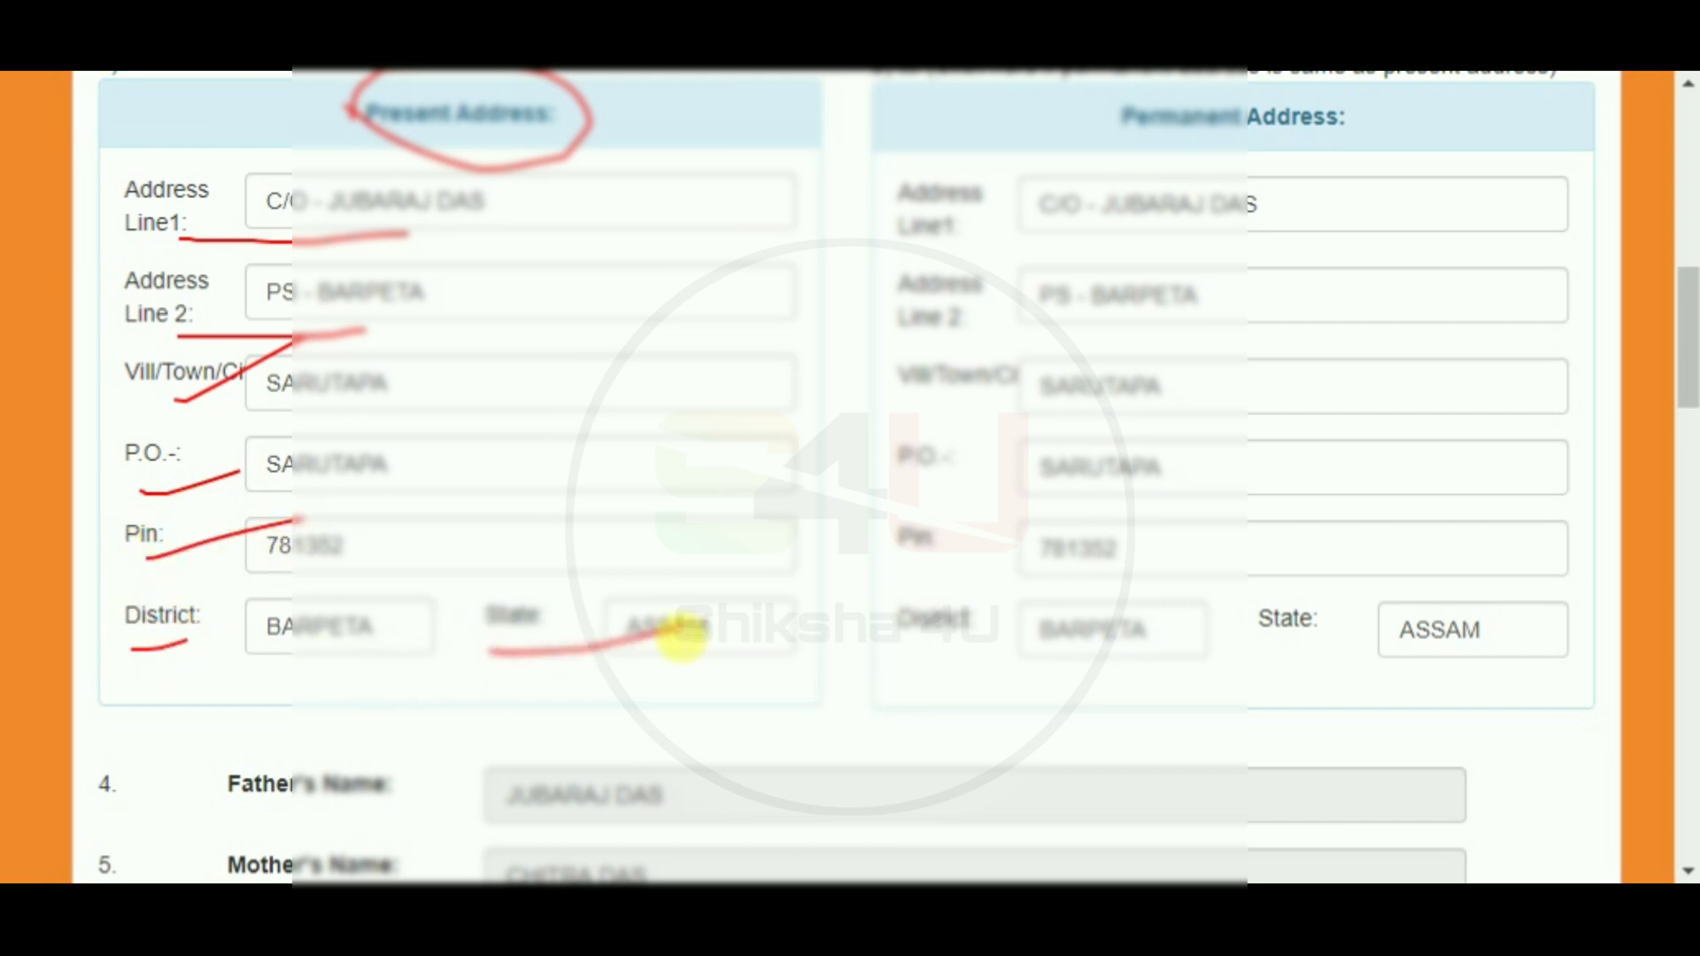
- Examine the permanent address section and its option for using the same address as the present one
{"action": "scroll", "coordinate": [903, 417], "scroll_direction": "up", "scroll_amount": 4}
{"action": "mouse_move", "coordinate": [1157, 425]}
{"action": "left_mouse_down"}
{"action": "mouse_move", "coordinate": [1114, 447]}
{"action": "mouse_move", "coordinate": [1222, 474]}
{"action": "mouse_move", "coordinate": [1412, 469]}
{"action": "left_mouse_up"}
{"action": "left_click_drag", "start_coordinate": [1181, 436], "coordinate": [1120, 435]}
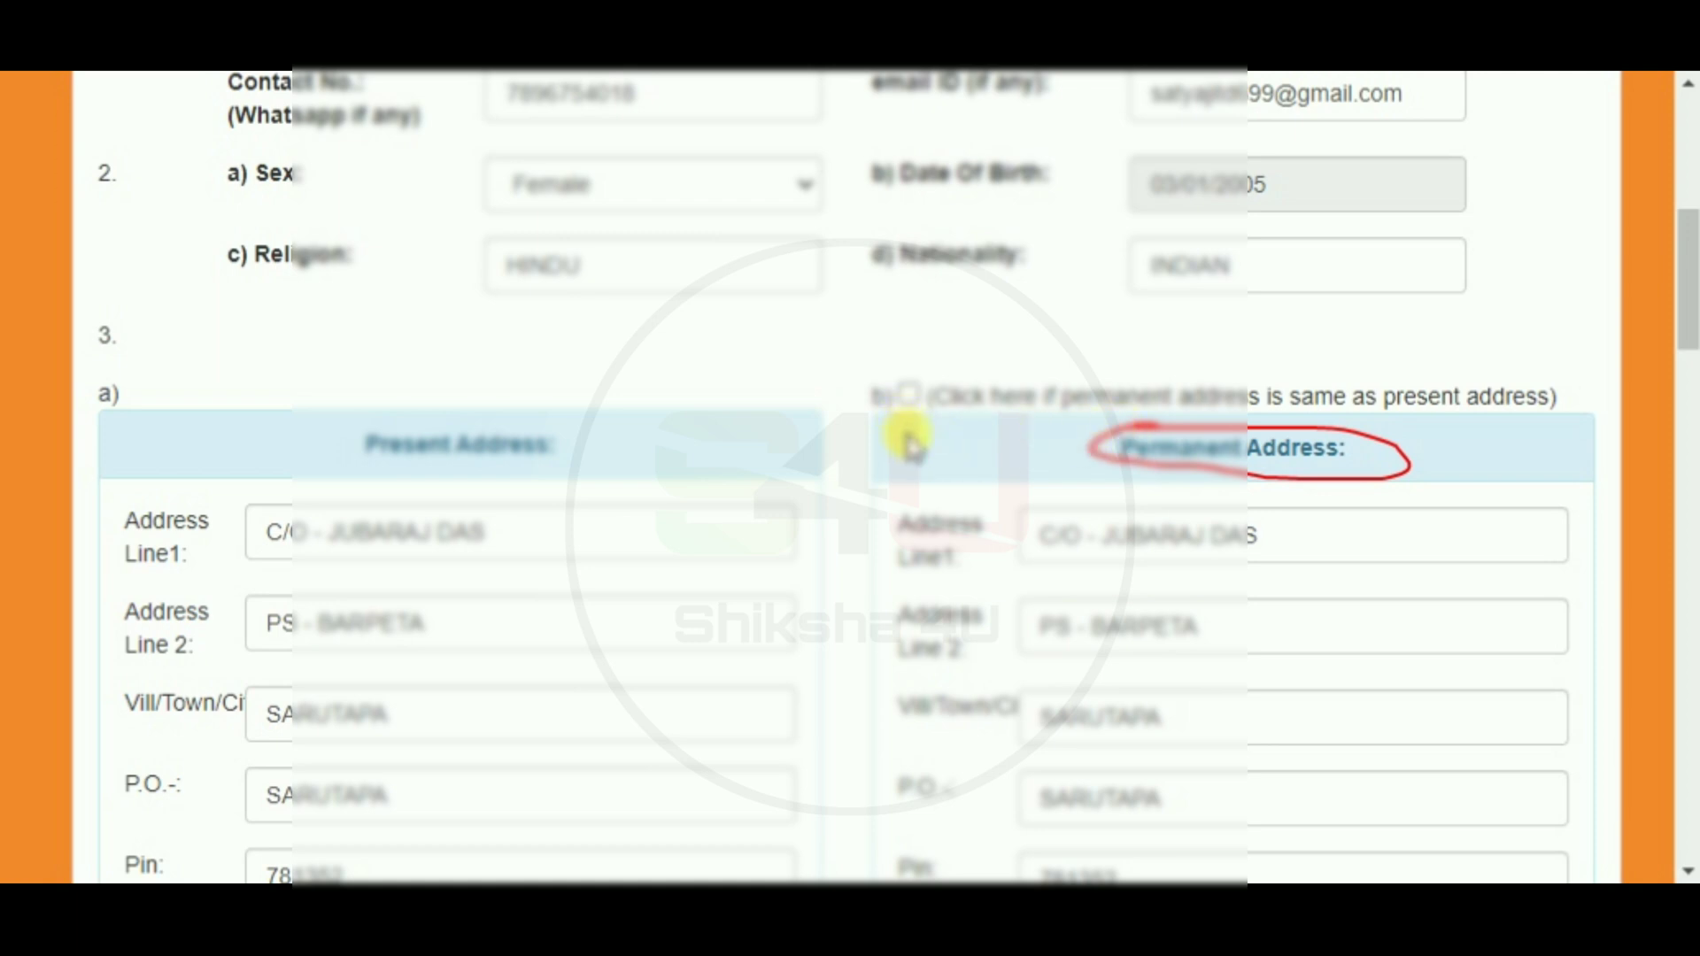
{"action": "mouse_move", "coordinate": [349, 429]}
{"action": "left_mouse_down"}
{"action": "mouse_move", "coordinate": [581, 482]}
{"action": "mouse_move", "coordinate": [377, 416]}
{"action": "left_mouse_up"}
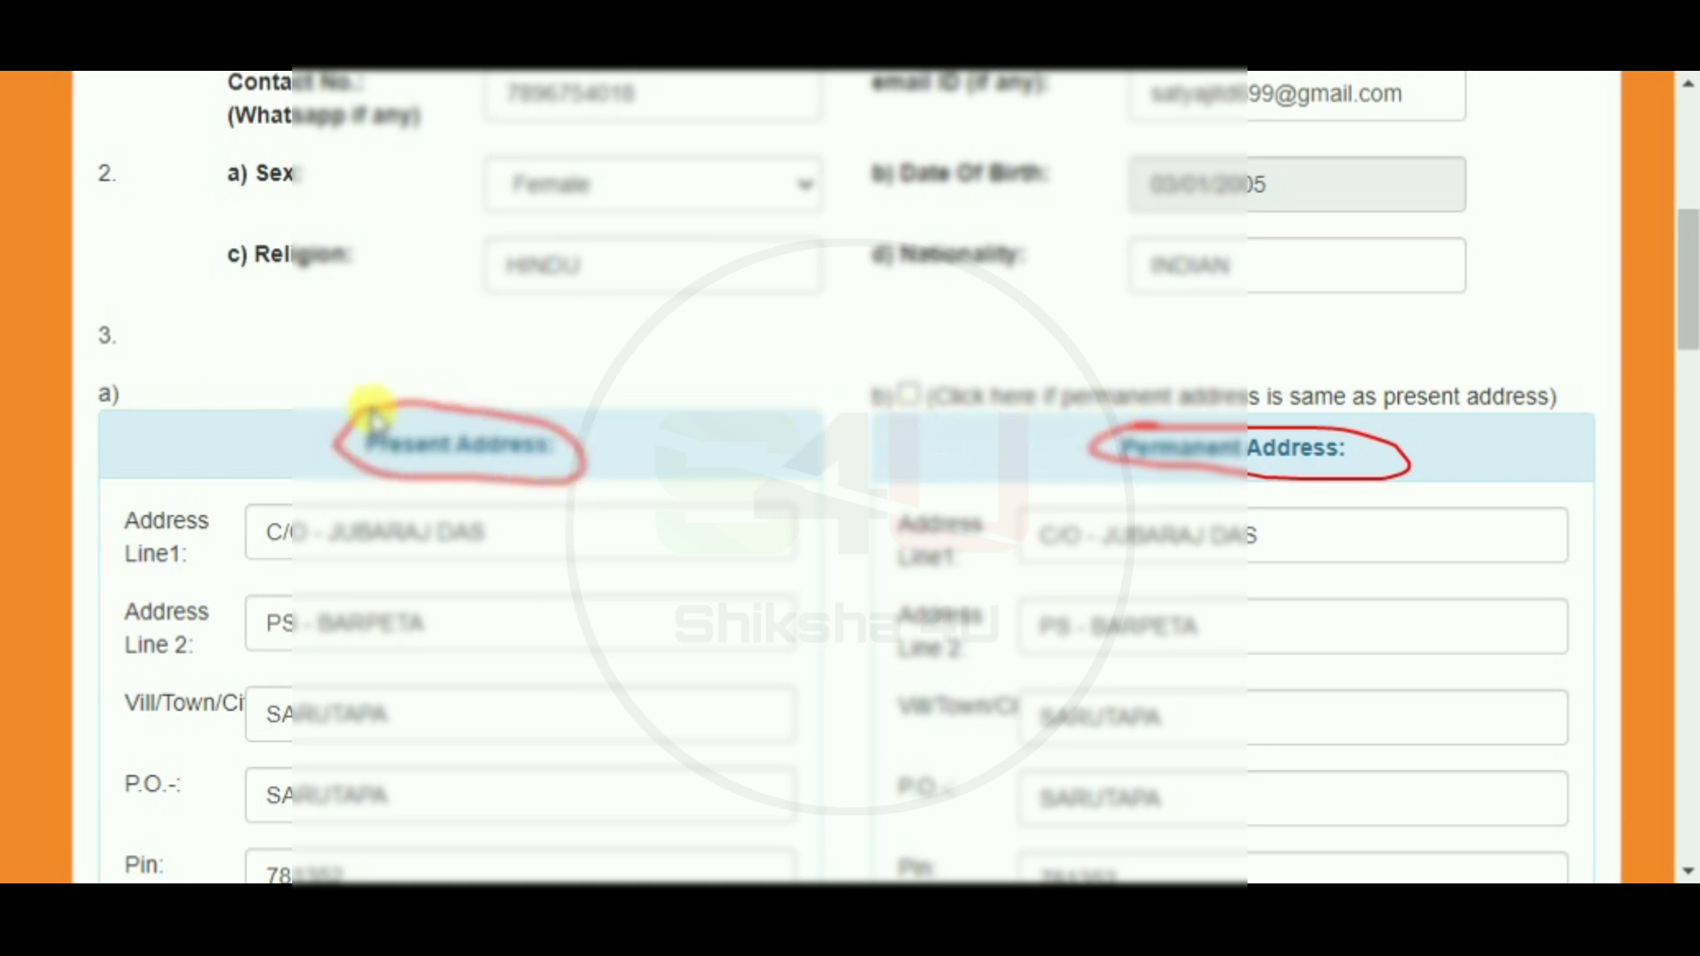
{"action": "mouse_move", "coordinate": [903, 360]}
{"action": "left_mouse_down"}
{"action": "mouse_move", "coordinate": [938, 429]}
{"action": "mouse_move", "coordinate": [915, 363]}
{"action": "mouse_move", "coordinate": [878, 358]}
{"action": "left_mouse_up"}
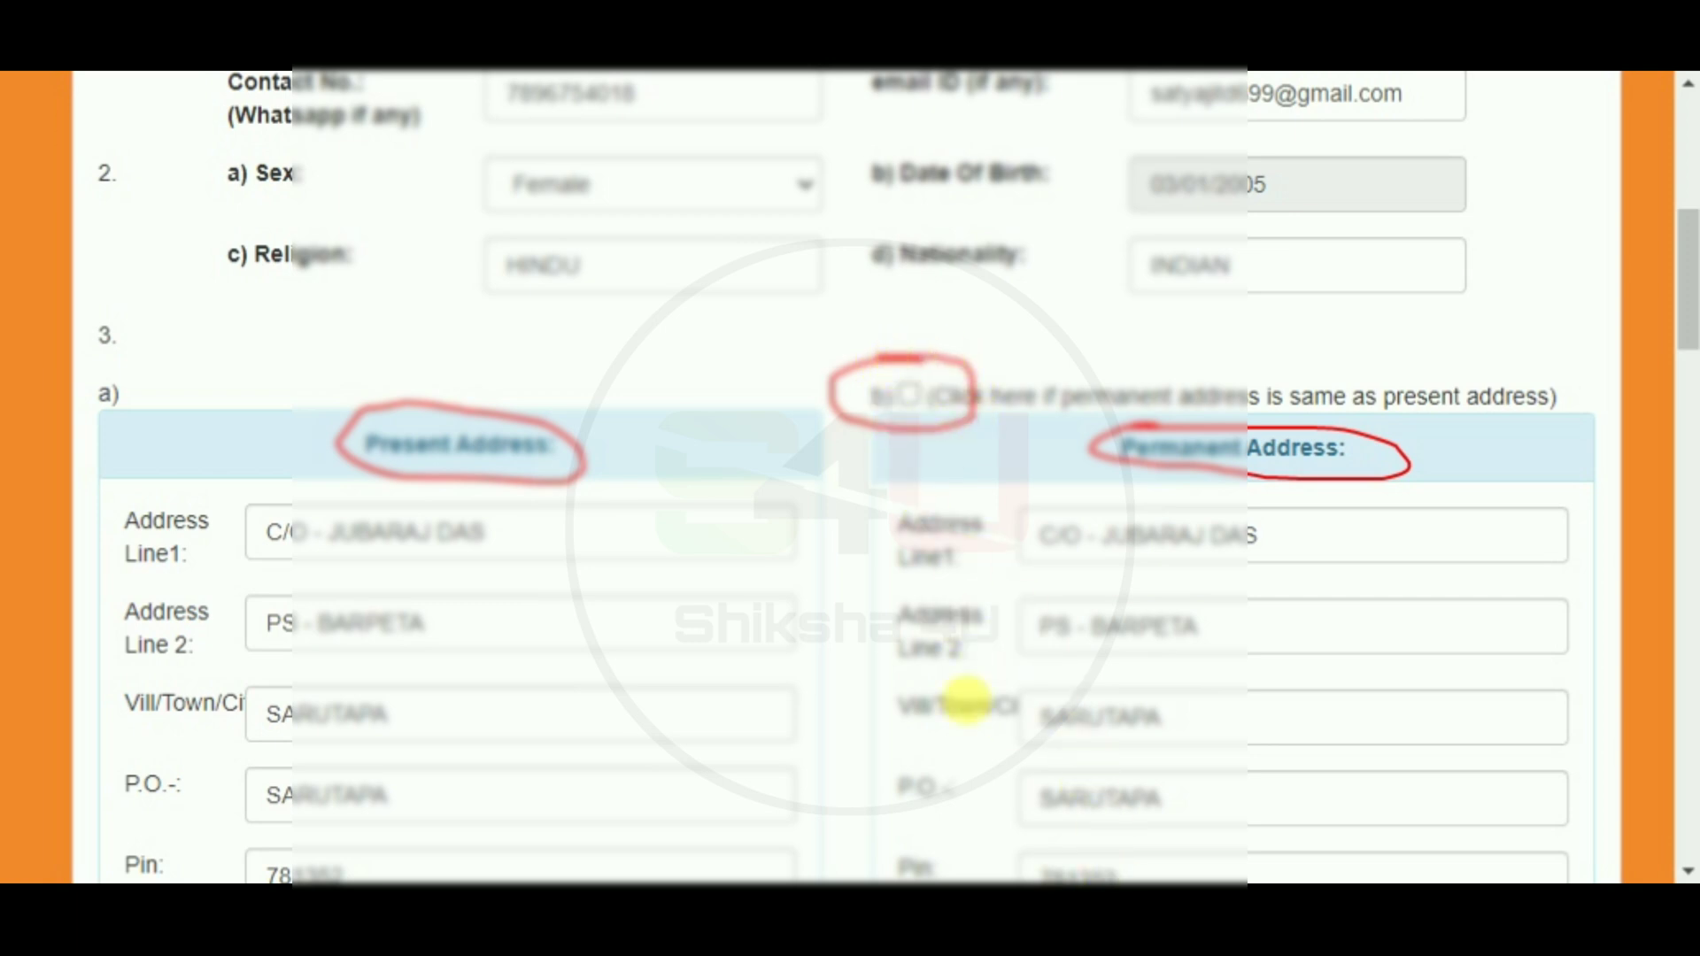
- Review the father's and mother's name fields below the address section
{"action": "scroll", "coordinate": [1076, 695], "scroll_direction": "down", "scroll_amount": 5}
{"action": "scroll", "coordinate": [1076, 695], "scroll_direction": "down", "scroll_amount": 3}
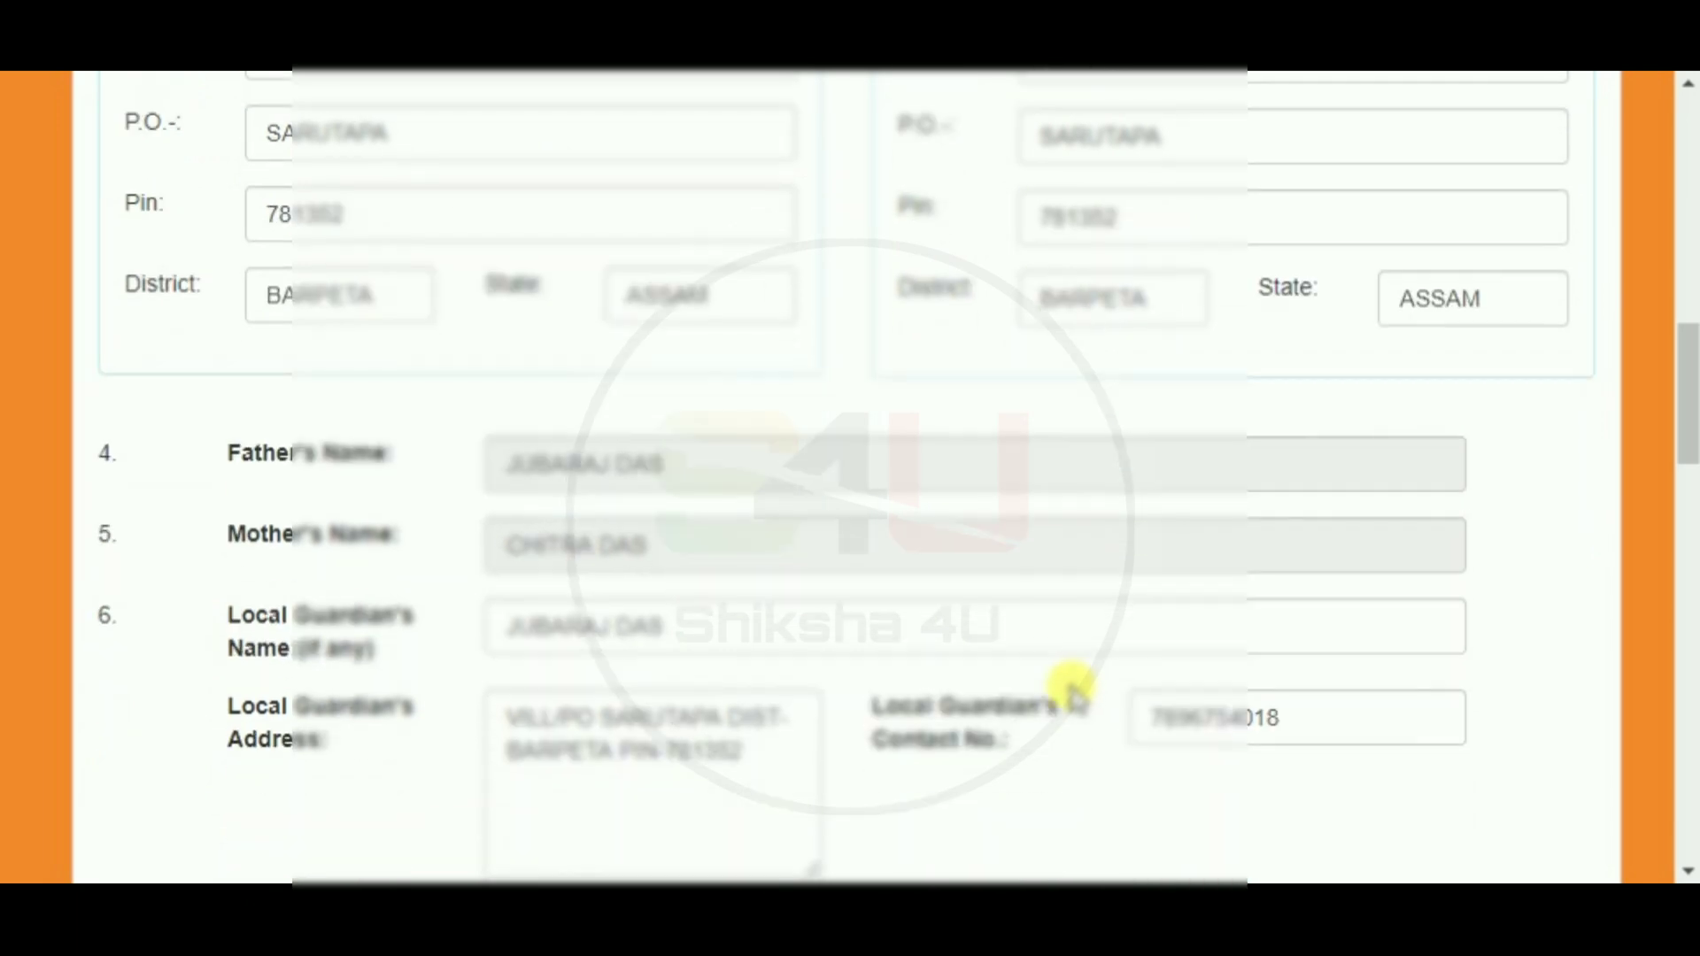
{"action": "left_click_drag", "start_coordinate": [477, 336], "coordinate": [542, 325]}
{"action": "left_click_drag", "start_coordinate": [477, 396], "coordinate": [595, 377]}
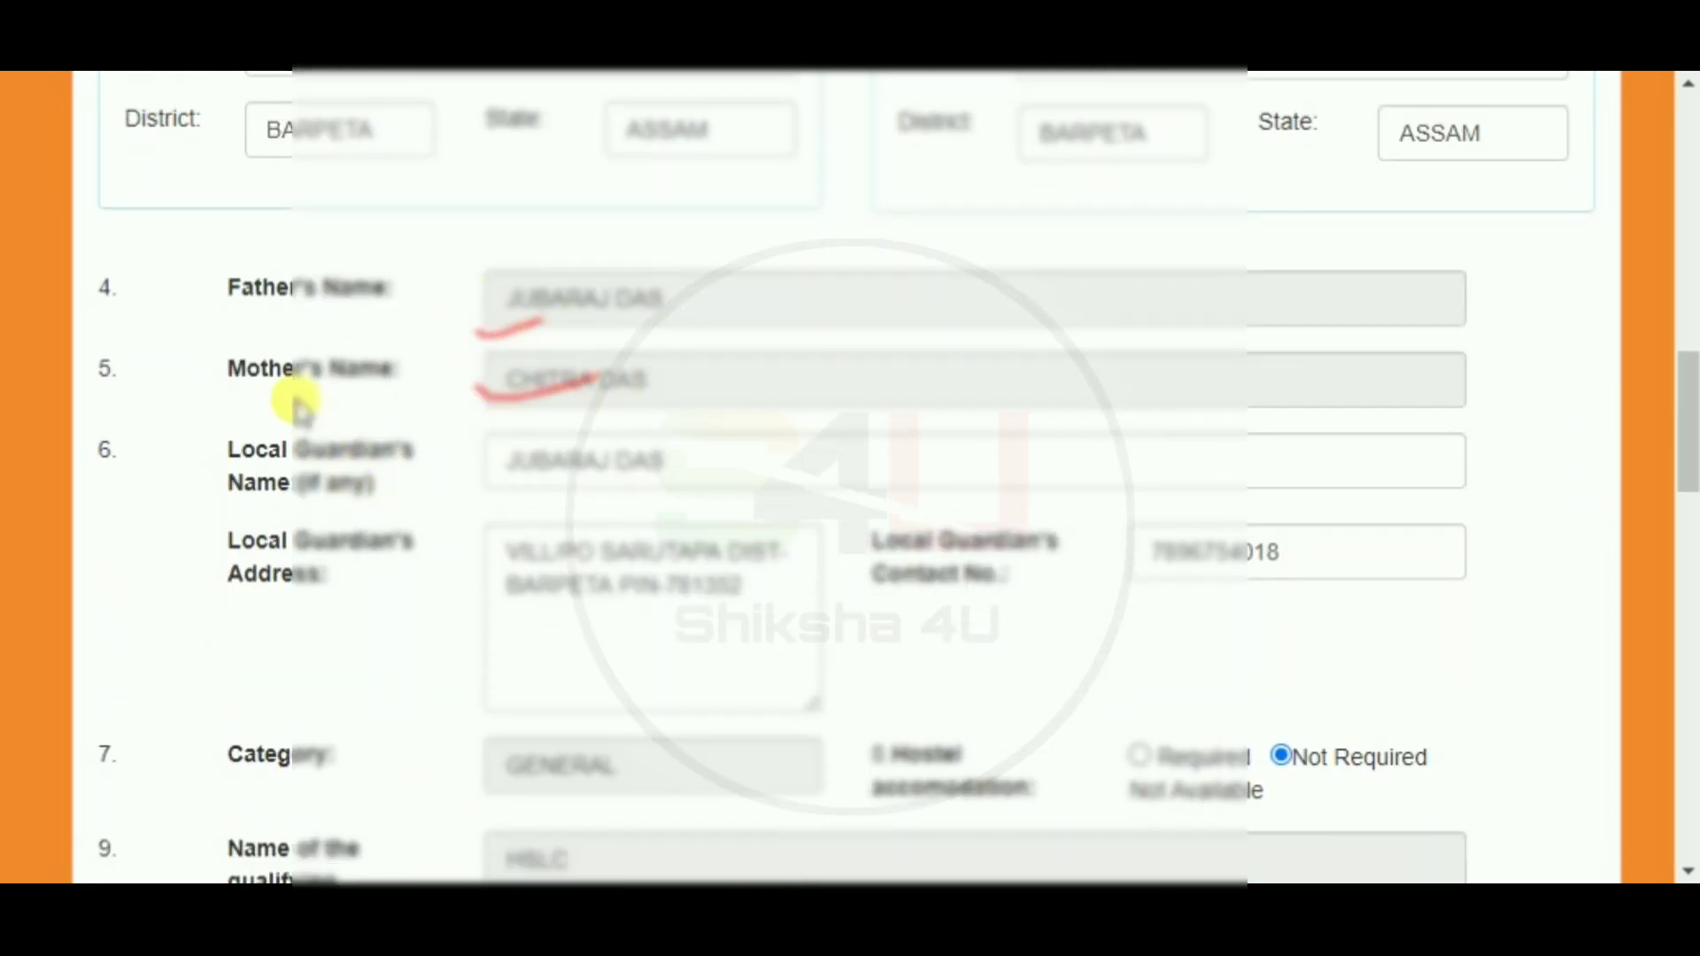
- Review the local guardian's name, address and contact number fields
{"action": "mouse_move", "coordinate": [232, 497]}
{"action": "left_mouse_down"}
{"action": "mouse_move", "coordinate": [395, 436]}
{"action": "mouse_move", "coordinate": [336, 409]}
{"action": "left_mouse_up"}
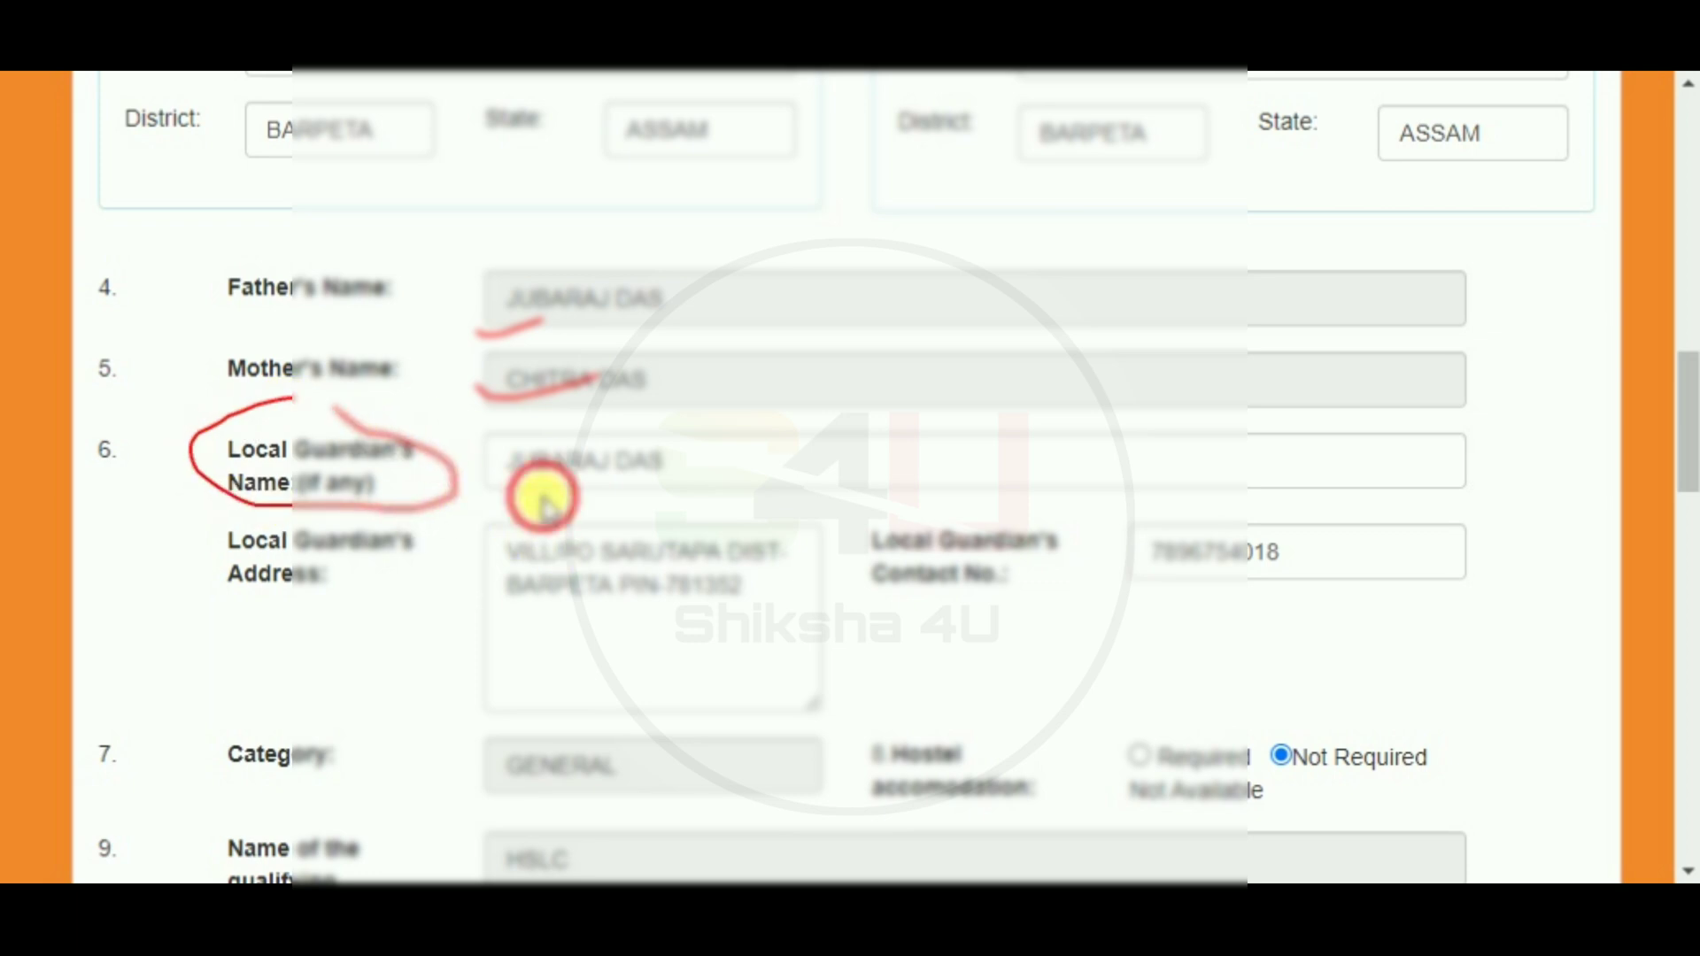
{"action": "left_click_drag", "start_coordinate": [543, 508], "coordinate": [783, 454]}
{"action": "mouse_move", "coordinate": [350, 500]}
{"action": "left_mouse_down"}
{"action": "mouse_move", "coordinate": [158, 554]}
{"action": "mouse_move", "coordinate": [497, 551]}
{"action": "mouse_move", "coordinate": [490, 531]}
{"action": "left_mouse_up"}
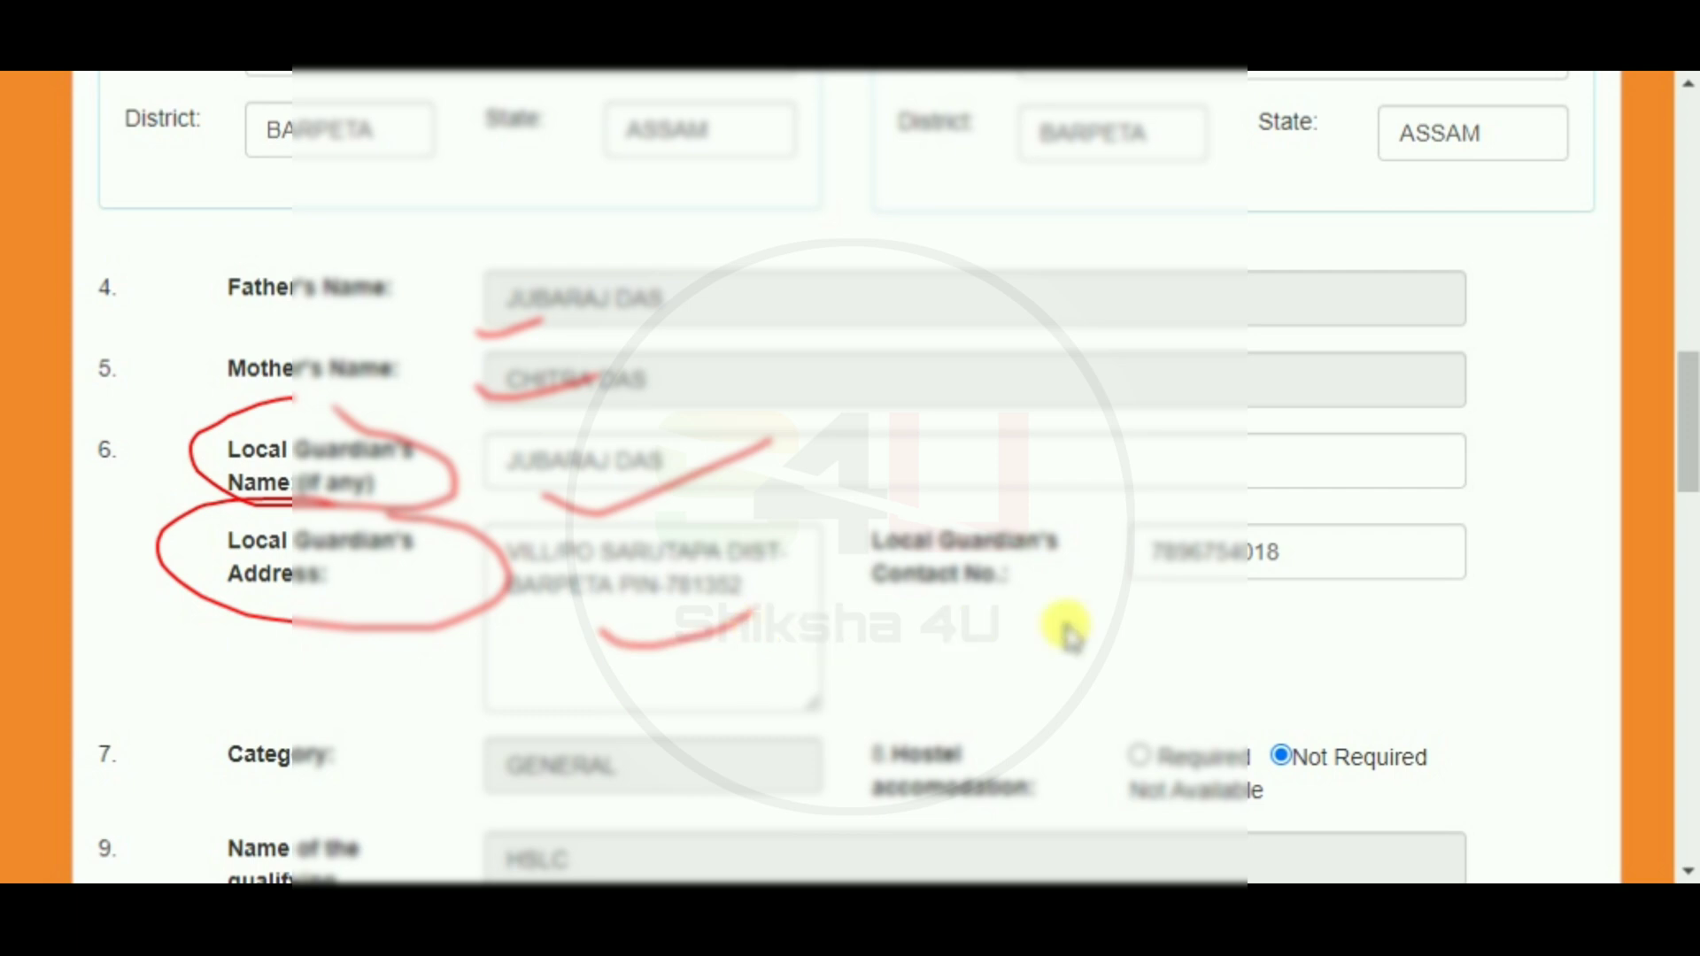
{"action": "left_click_drag", "start_coordinate": [604, 633], "coordinate": [760, 611]}
{"action": "mouse_move", "coordinate": [1229, 526]}
{"action": "left_mouse_down"}
{"action": "mouse_move", "coordinate": [1206, 577]}
{"action": "mouse_move", "coordinate": [1181, 521]}
{"action": "left_mouse_up"}
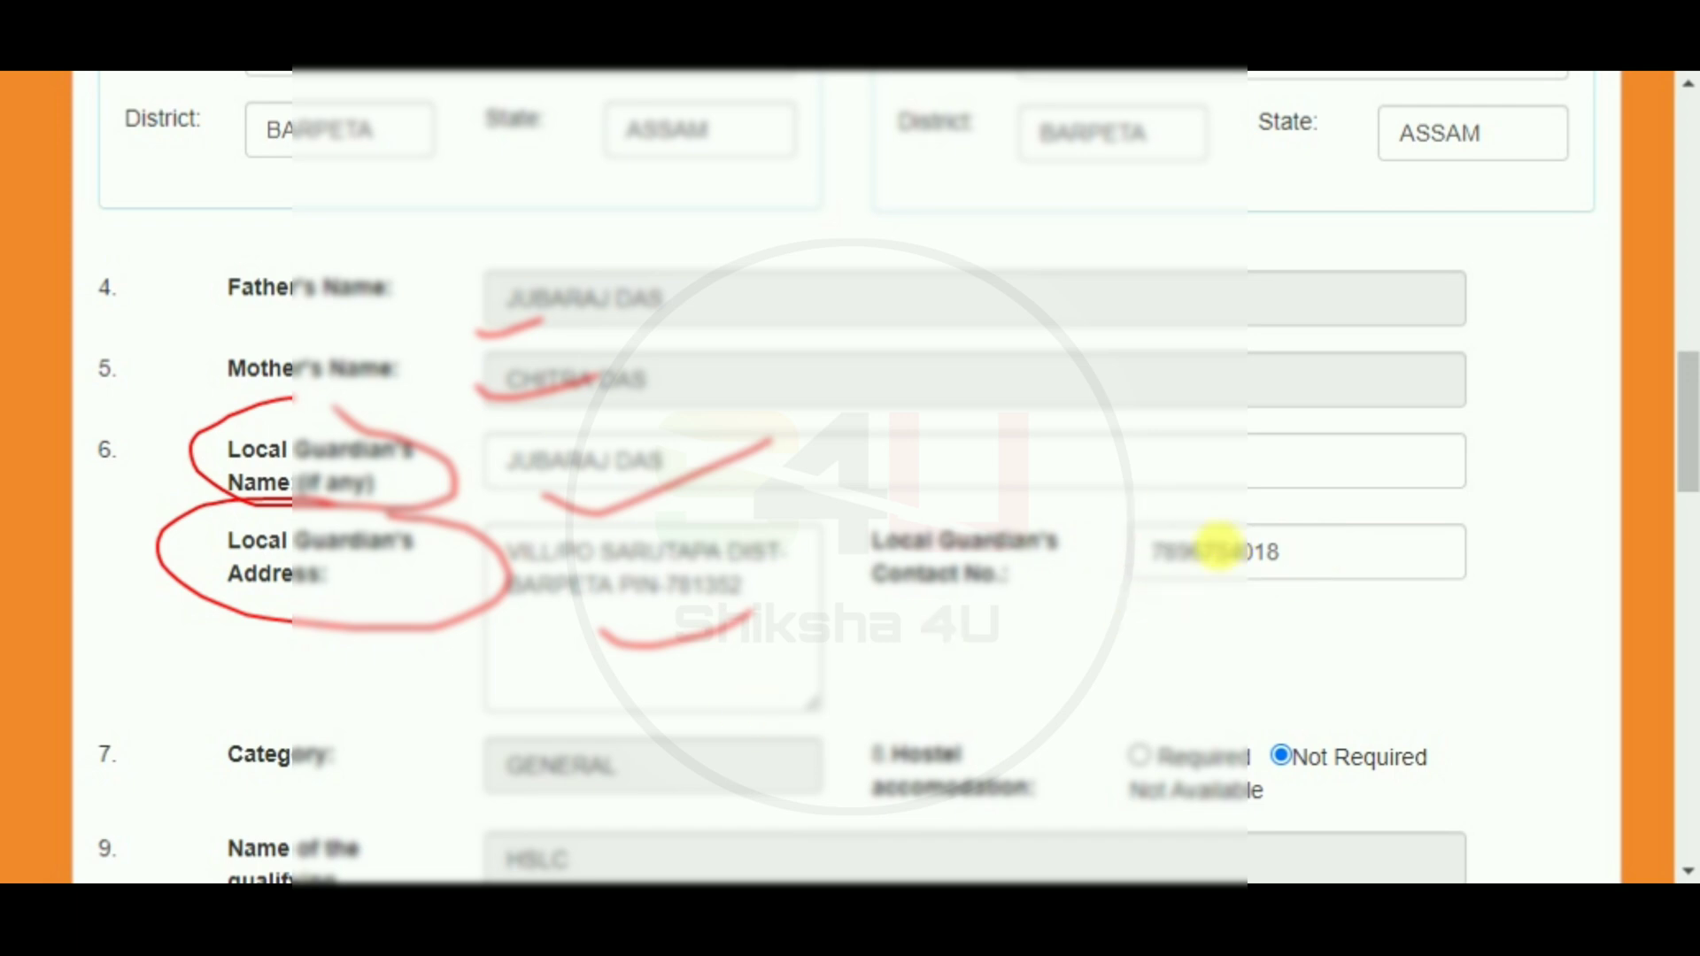
{"action": "mouse_move", "coordinate": [1232, 528]}
{"action": "left_mouse_down"}
{"action": "mouse_move", "coordinate": [1173, 527]}
{"action": "mouse_move", "coordinate": [1293, 592]}
{"action": "mouse_move", "coordinate": [1131, 511]}
{"action": "left_mouse_up"}
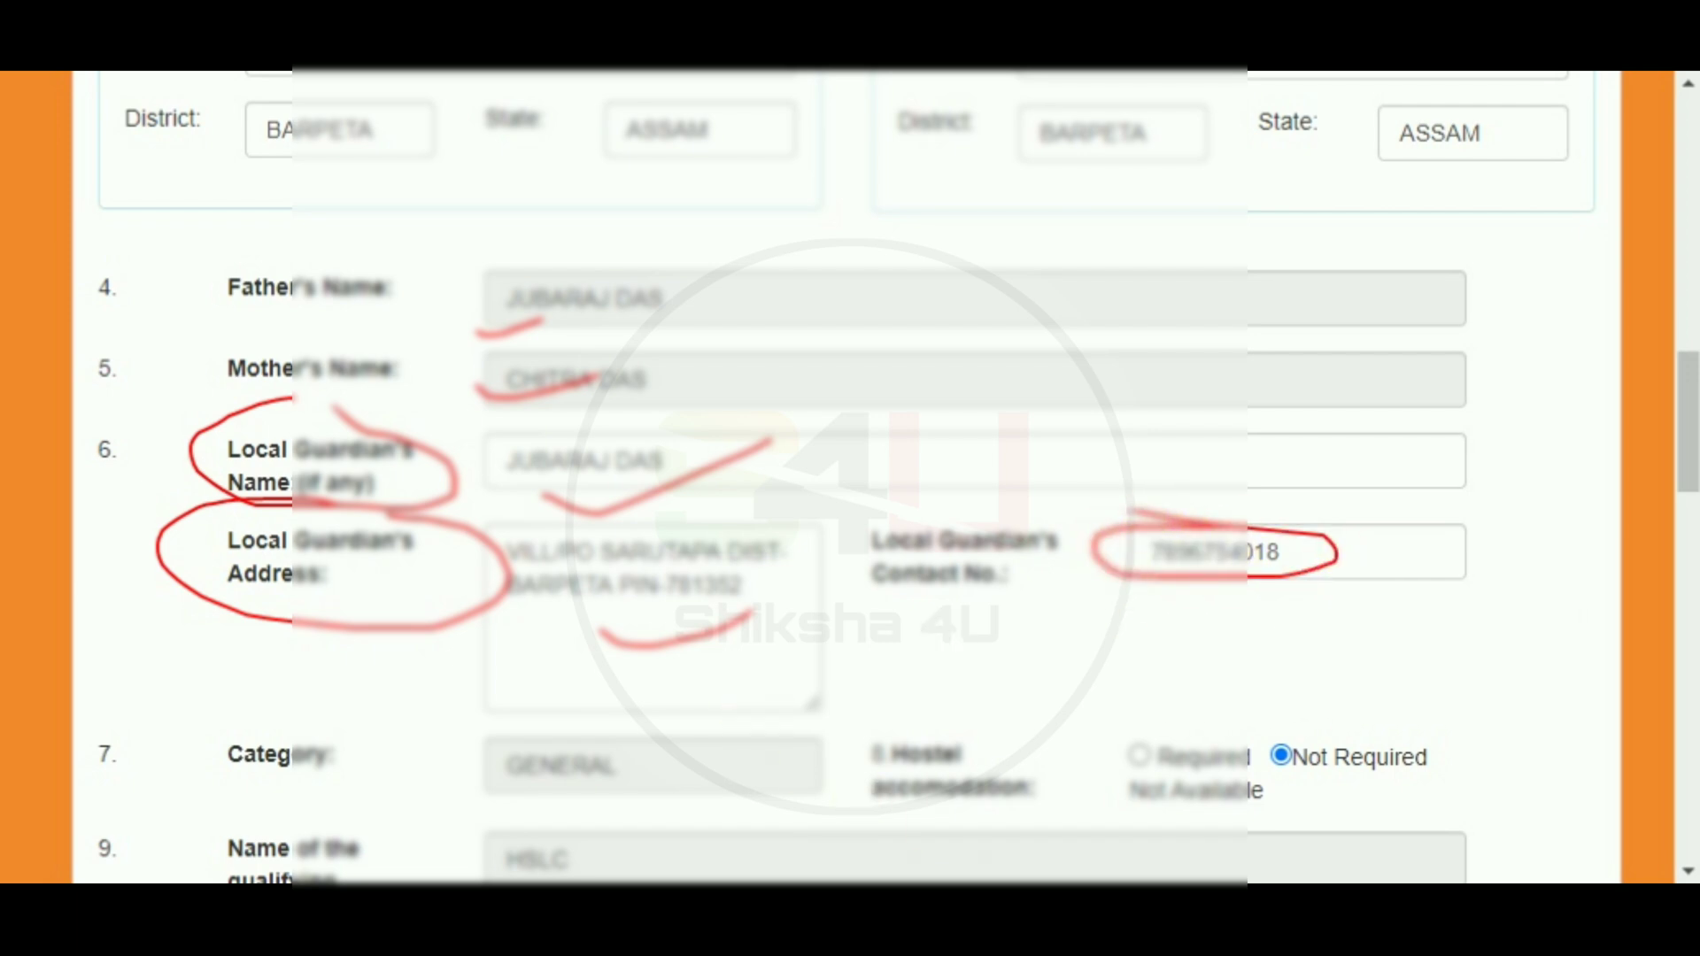
- Examine the applicant's category field and the Required and Not Required options for hostel accommodation
{"action": "scroll", "coordinate": [869, 694], "scroll_direction": "down", "scroll_amount": 4}
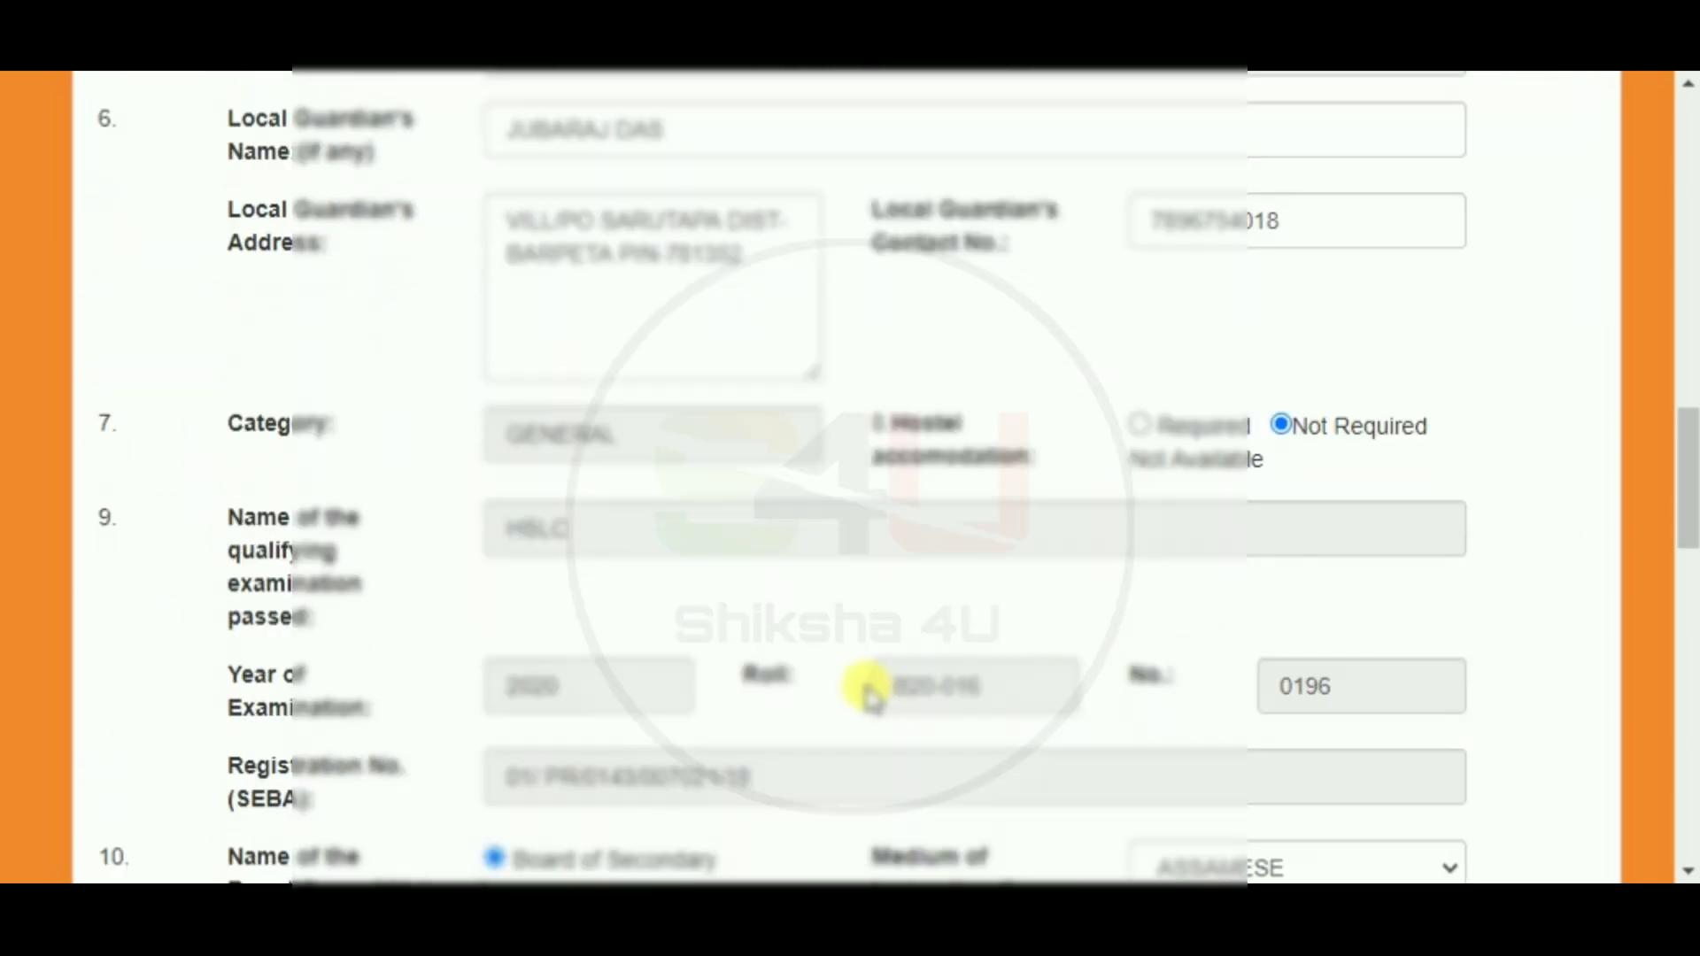
{"action": "mouse_move", "coordinate": [304, 390]}
{"action": "left_mouse_down"}
{"action": "mouse_move", "coordinate": [266, 474]}
{"action": "mouse_move", "coordinate": [296, 391]}
{"action": "left_mouse_up"}
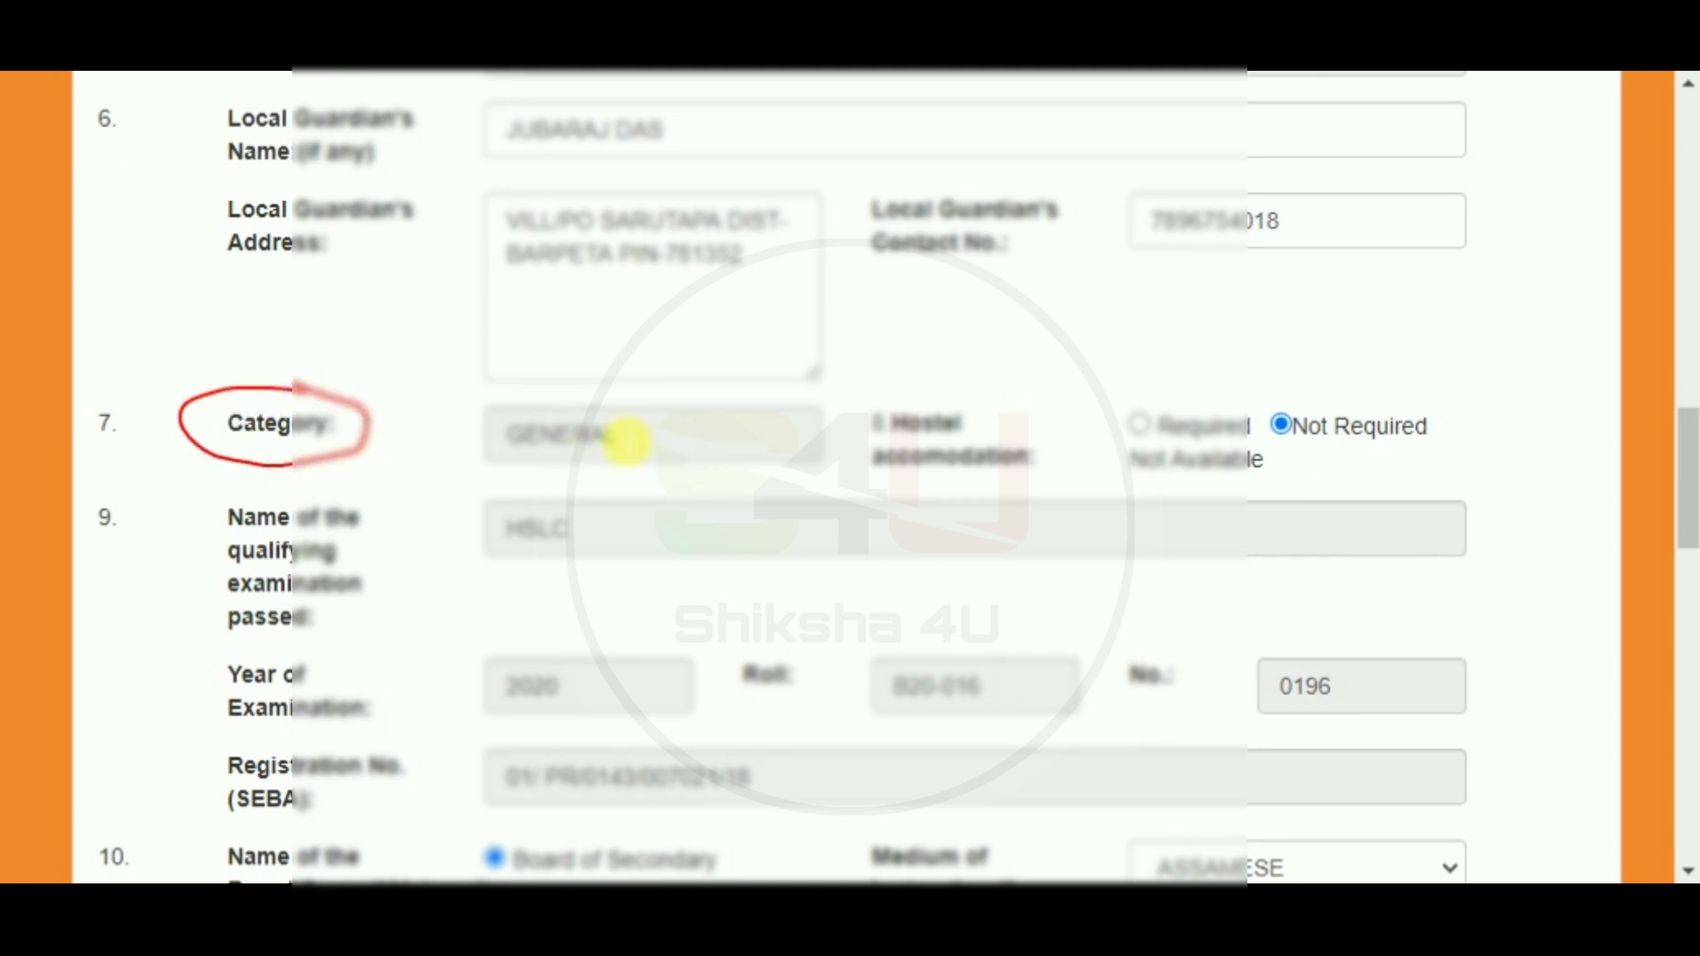
{"action": "mouse_move", "coordinate": [629, 431]}
{"action": "left_mouse_down"}
{"action": "mouse_move", "coordinate": [437, 422]}
{"action": "mouse_move", "coordinate": [656, 425]}
{"action": "mouse_move", "coordinate": [483, 409]}
{"action": "mouse_move", "coordinate": [665, 448]}
{"action": "mouse_move", "coordinate": [608, 407]}
{"action": "mouse_move", "coordinate": [543, 395]}
{"action": "mouse_move", "coordinate": [602, 478]}
{"action": "mouse_move", "coordinate": [608, 394]}
{"action": "left_mouse_up"}
{"action": "key", "text": "ctrl+z"}
{"action": "key", "text": "ctrl+z"}
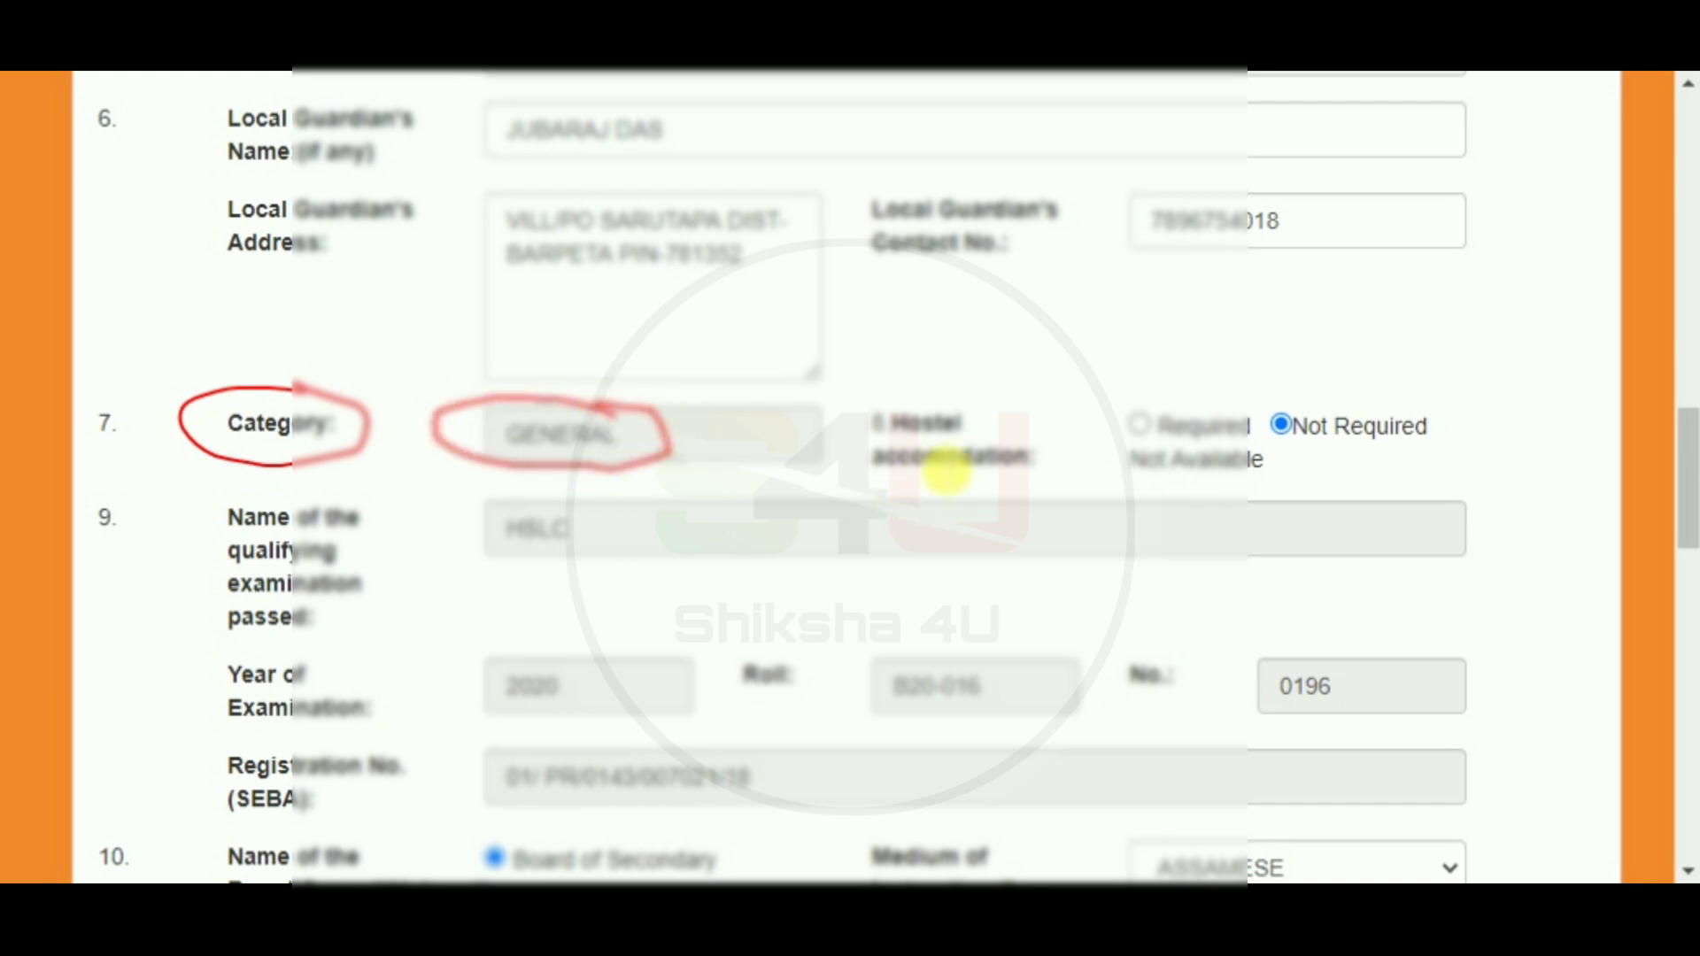
{"action": "mouse_move", "coordinate": [977, 390]}
{"action": "left_mouse_down"}
{"action": "mouse_move", "coordinate": [847, 428]}
{"action": "mouse_move", "coordinate": [1024, 475]}
{"action": "mouse_move", "coordinate": [926, 364]}
{"action": "mouse_move", "coordinate": [1139, 433]}
{"action": "mouse_move", "coordinate": [1138, 409]}
{"action": "left_mouse_up"}
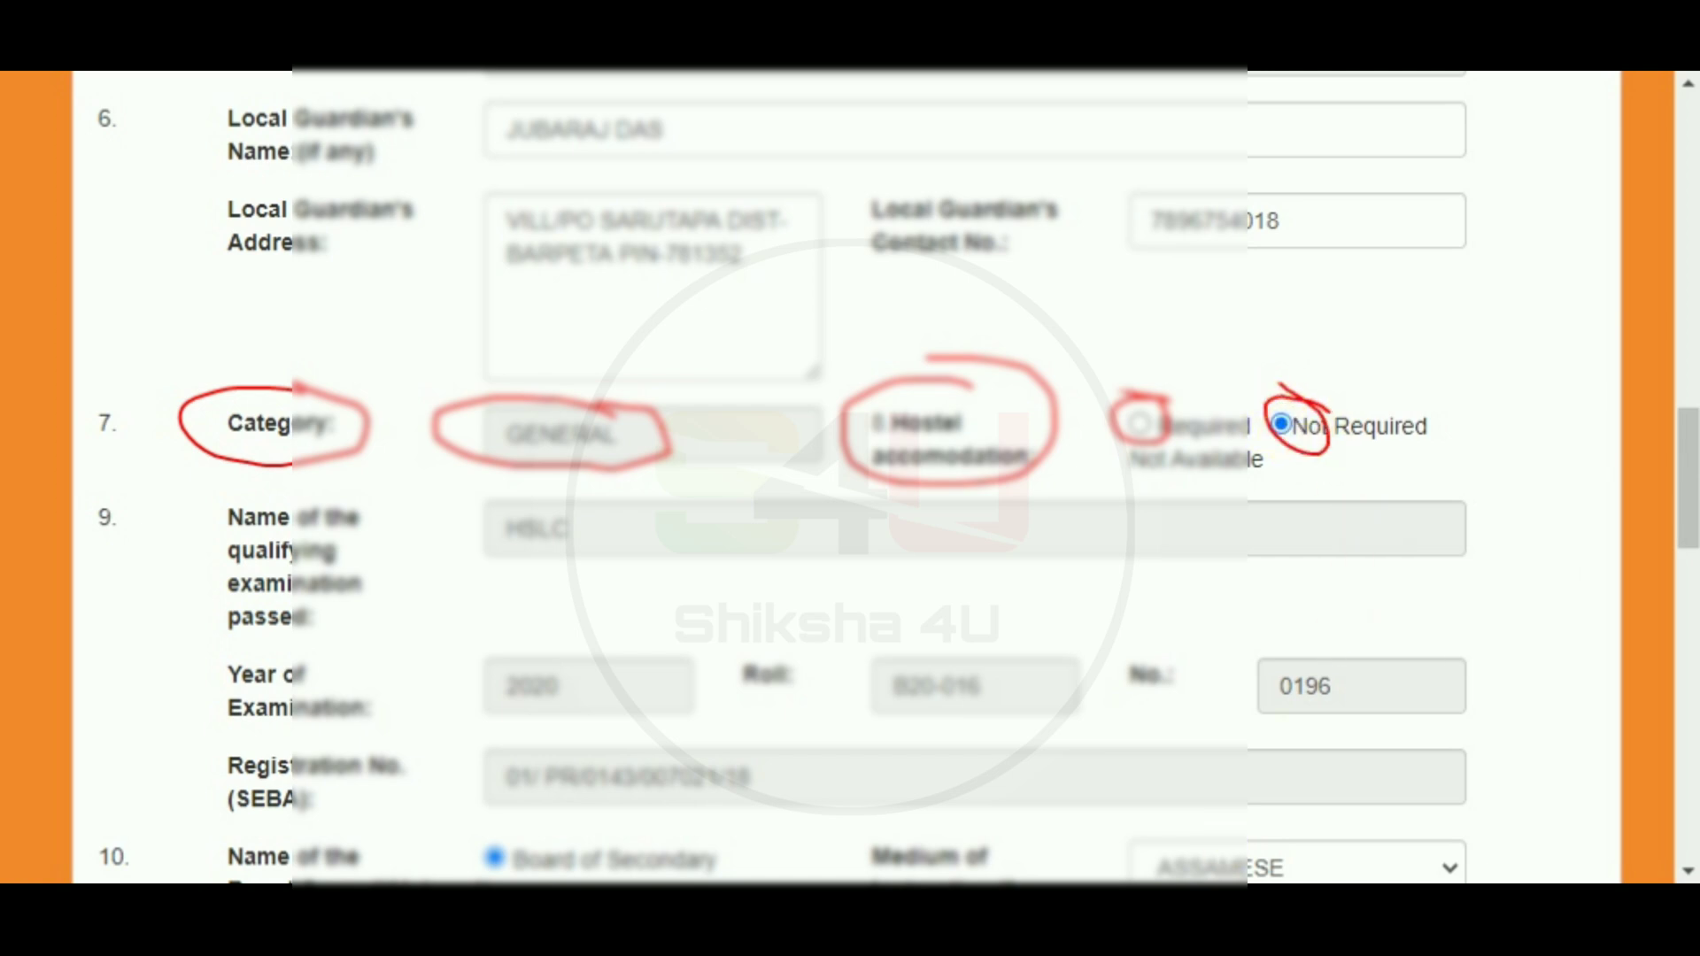
- Examine the medium of instruction setting for the H.S. course
{"action": "scroll", "coordinate": [960, 676], "scroll_direction": "down", "scroll_amount": 2}
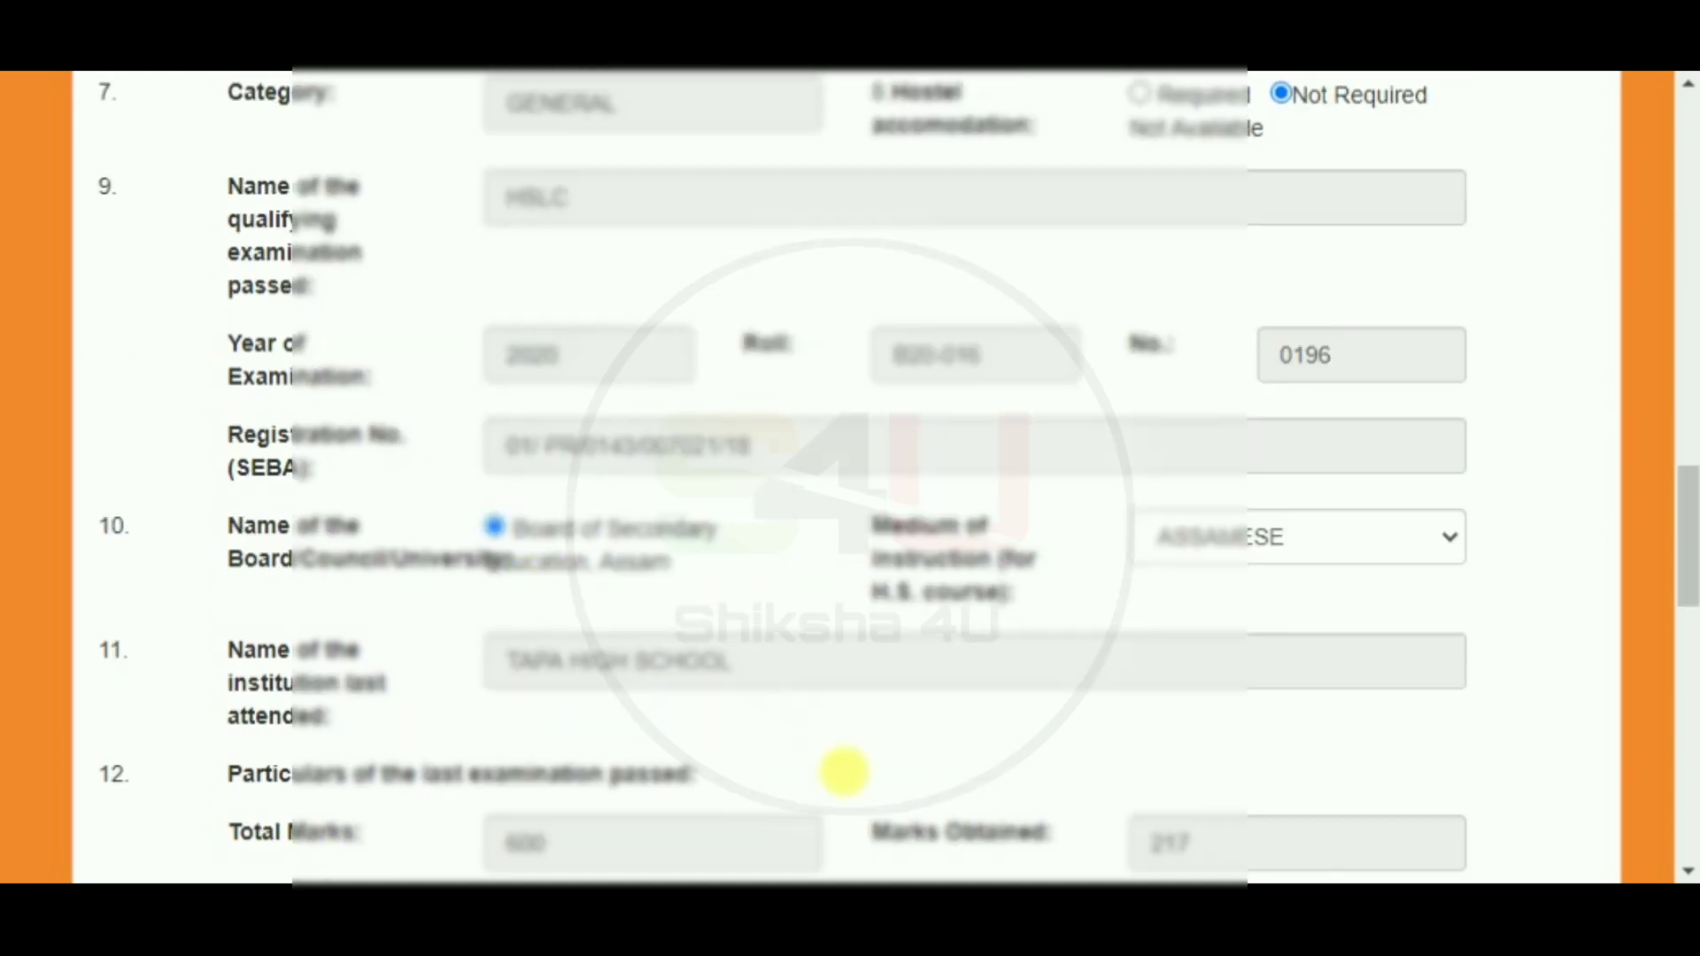
{"action": "mouse_move", "coordinate": [954, 498]}
{"action": "left_mouse_down"}
{"action": "mouse_move", "coordinate": [808, 542]}
{"action": "mouse_move", "coordinate": [1006, 626]}
{"action": "mouse_move", "coordinate": [978, 493]}
{"action": "mouse_move", "coordinate": [912, 496]}
{"action": "left_mouse_up"}
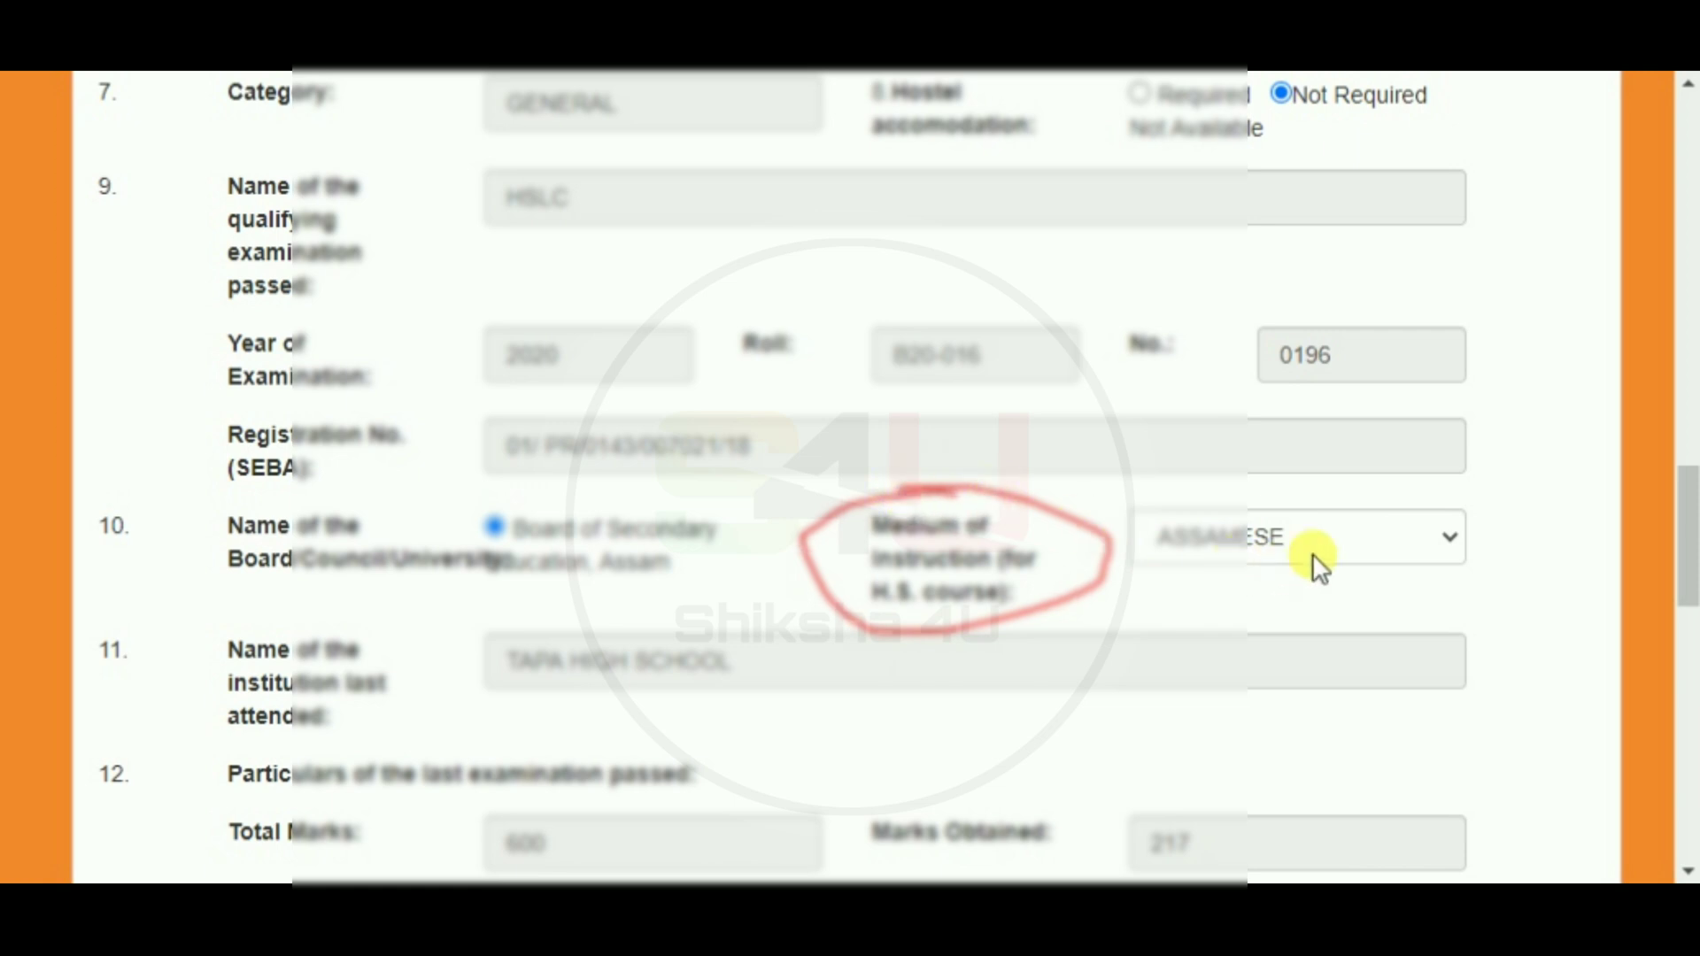
{"action": "mouse_move", "coordinate": [1256, 498]}
{"action": "left_mouse_down"}
{"action": "mouse_move", "coordinate": [1181, 580]}
{"action": "mouse_move", "coordinate": [1301, 512]}
{"action": "mouse_move", "coordinate": [1227, 493]}
{"action": "left_mouse_up"}
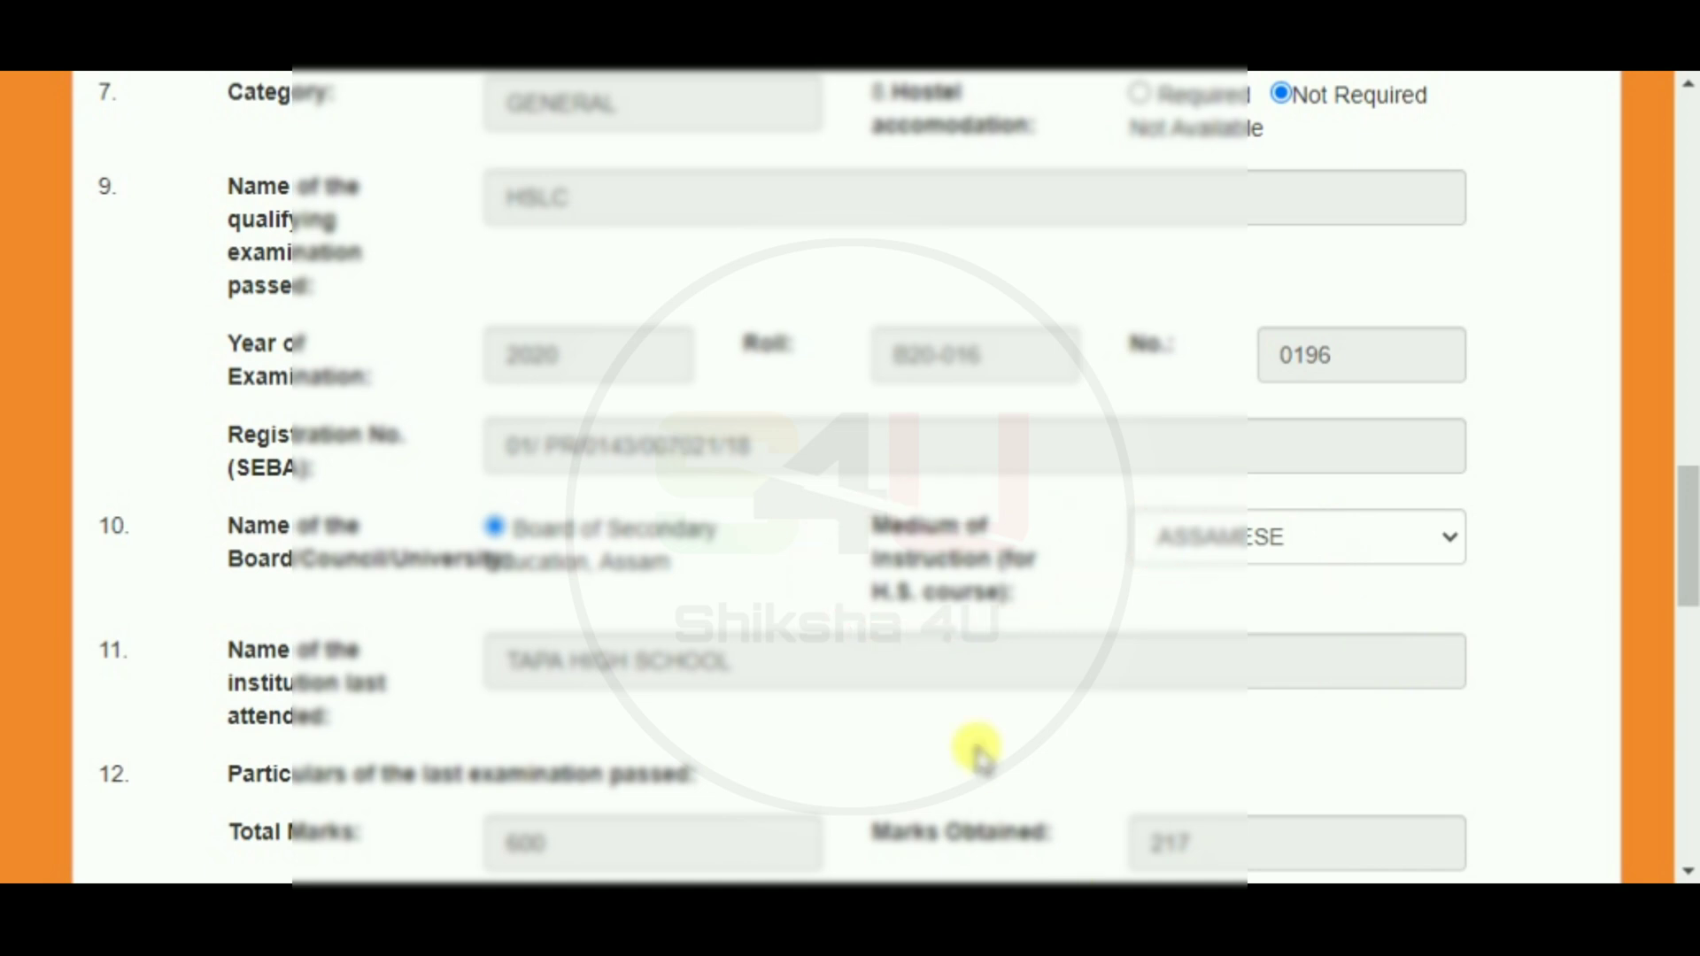
- Review the particulars of extra-curricular activity field and its entry
{"action": "scroll", "coordinate": [975, 755], "scroll_direction": "down", "scroll_amount": 5}
{"action": "mouse_move", "coordinate": [292, 465]}
{"action": "left_mouse_down"}
{"action": "mouse_move", "coordinate": [114, 520]}
{"action": "mouse_move", "coordinate": [433, 553]}
{"action": "mouse_move", "coordinate": [247, 452]}
{"action": "left_mouse_up"}
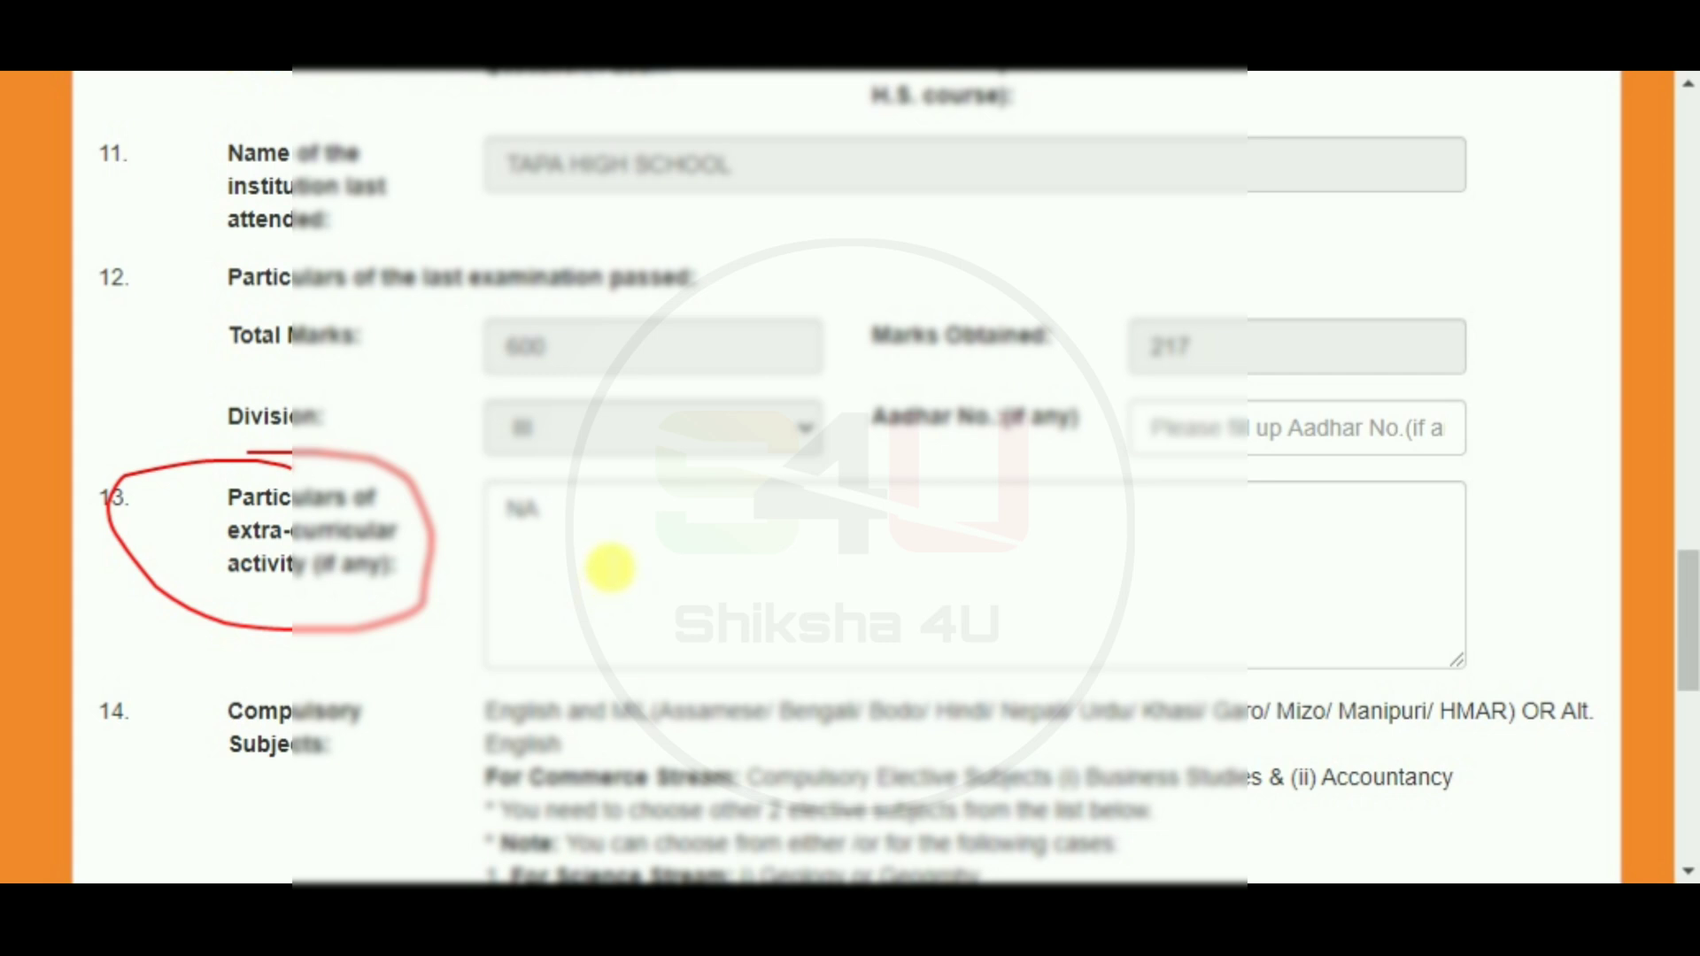
{"action": "mouse_move", "coordinate": [284, 468]}
{"action": "left_mouse_down"}
{"action": "mouse_move", "coordinate": [236, 463]}
{"action": "mouse_move", "coordinate": [350, 633]}
{"action": "mouse_move", "coordinate": [380, 463]}
{"action": "mouse_move", "coordinate": [247, 453]}
{"action": "left_mouse_up"}
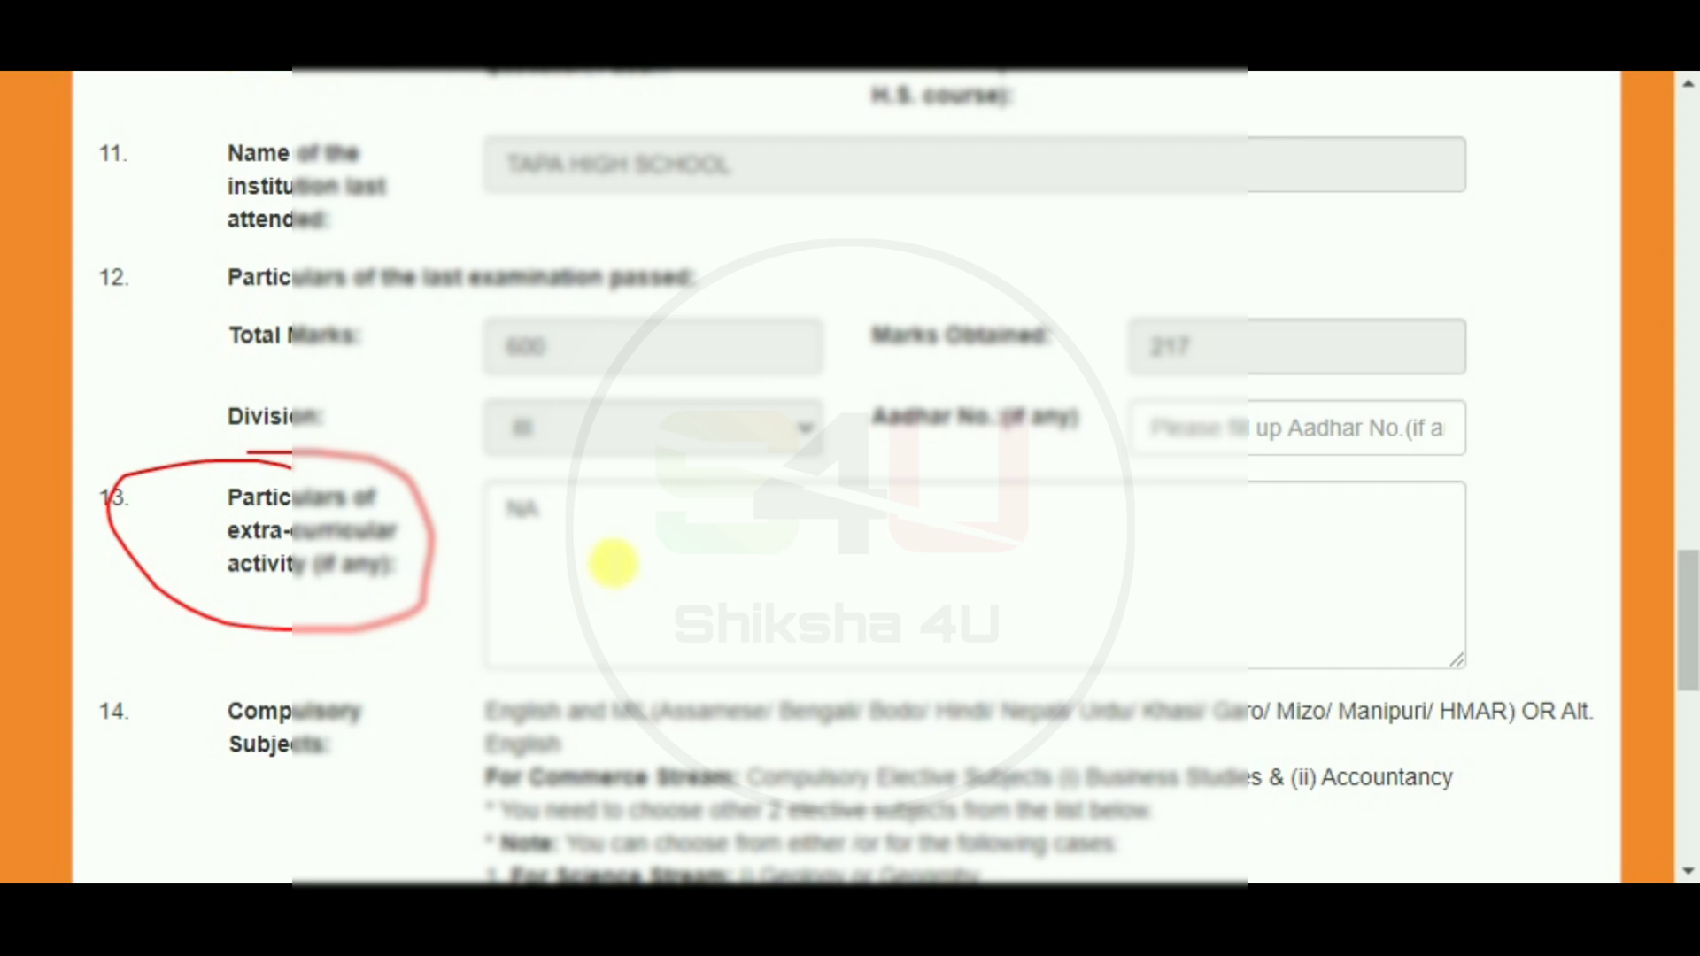
{"action": "mouse_move", "coordinate": [290, 464]}
{"action": "left_mouse_down"}
{"action": "mouse_move", "coordinate": [124, 558]}
{"action": "mouse_move", "coordinate": [434, 554]}
{"action": "mouse_move", "coordinate": [250, 459]}
{"action": "left_mouse_up"}
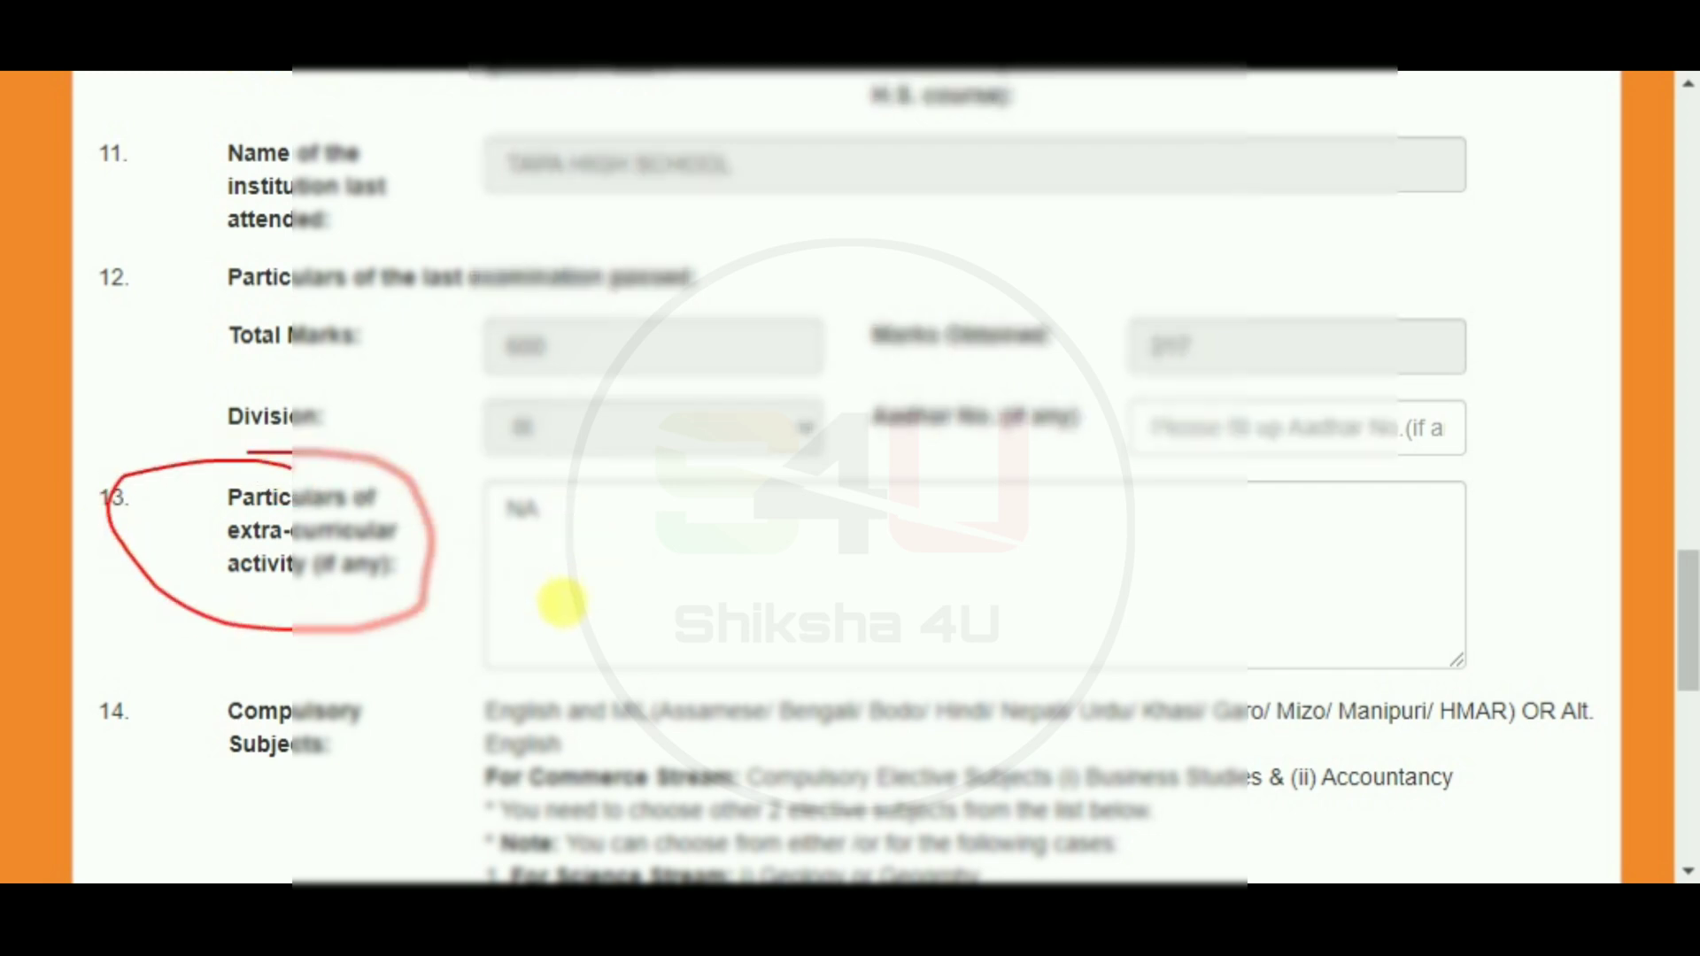
{"action": "mouse_move", "coordinate": [547, 501]}
{"action": "left_mouse_down"}
{"action": "mouse_move", "coordinate": [513, 563]}
{"action": "mouse_move", "coordinate": [517, 474]}
{"action": "left_mouse_up"}
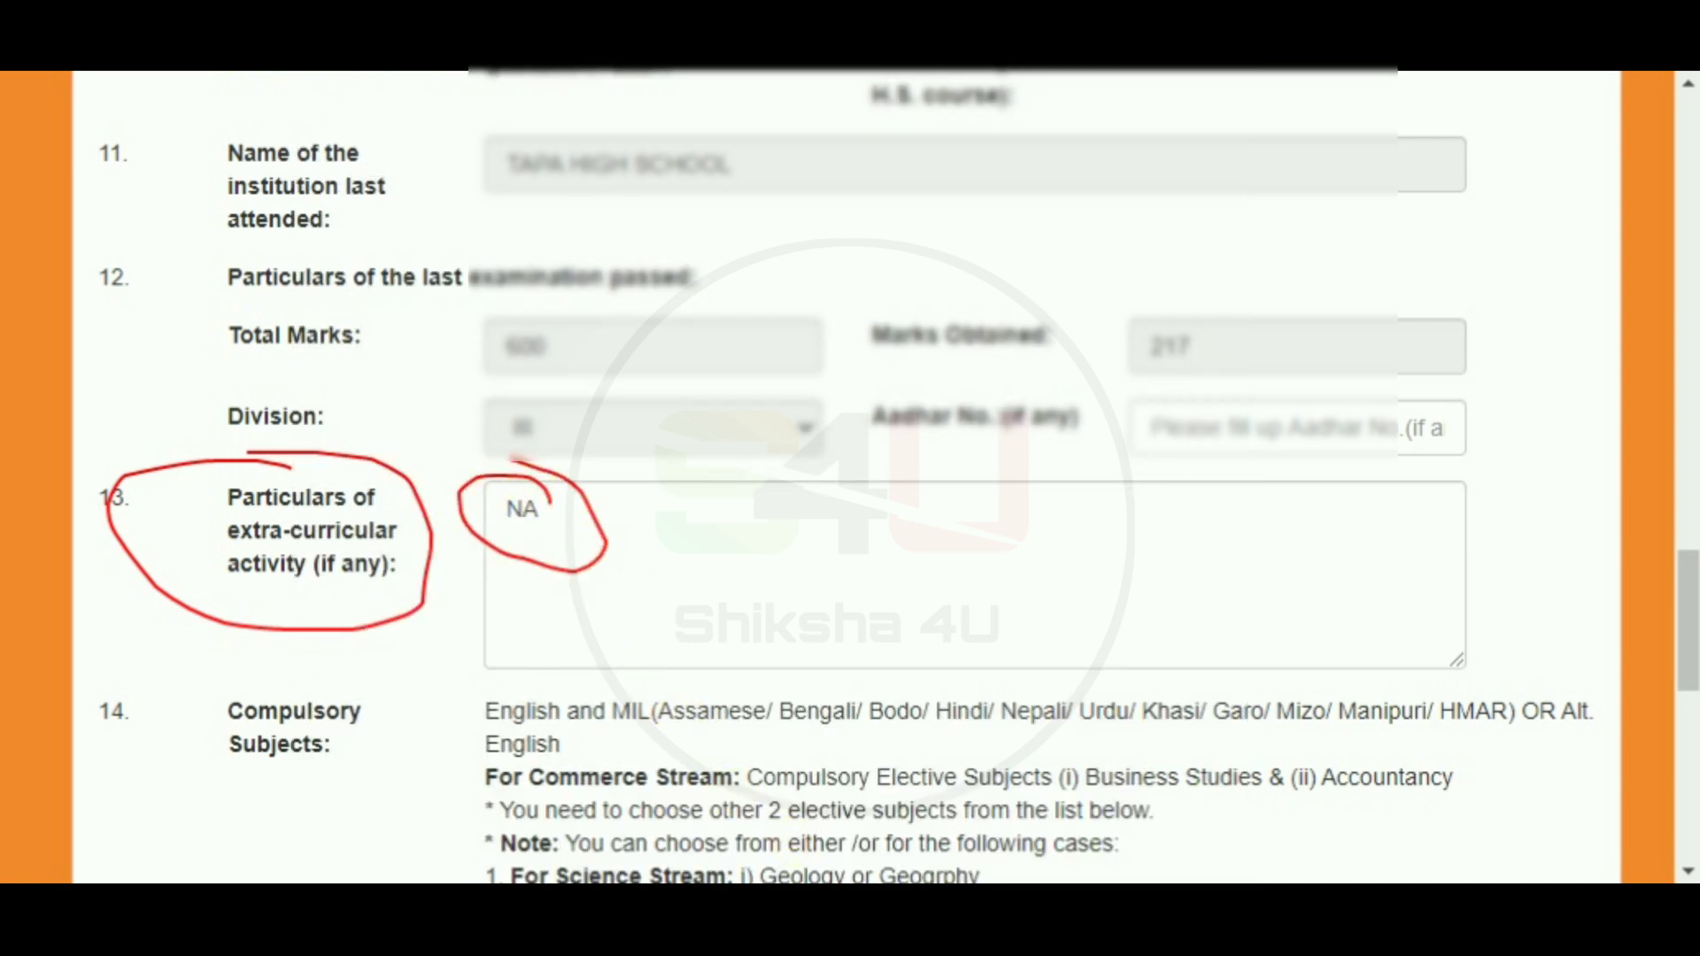
- Read the compulsory subjects section, including the MIL language choices
{"action": "scroll", "coordinate": [907, 711], "scroll_direction": "down", "scroll_amount": 2}
{"action": "scroll", "coordinate": [907, 711], "scroll_direction": "down", "scroll_amount": 2}
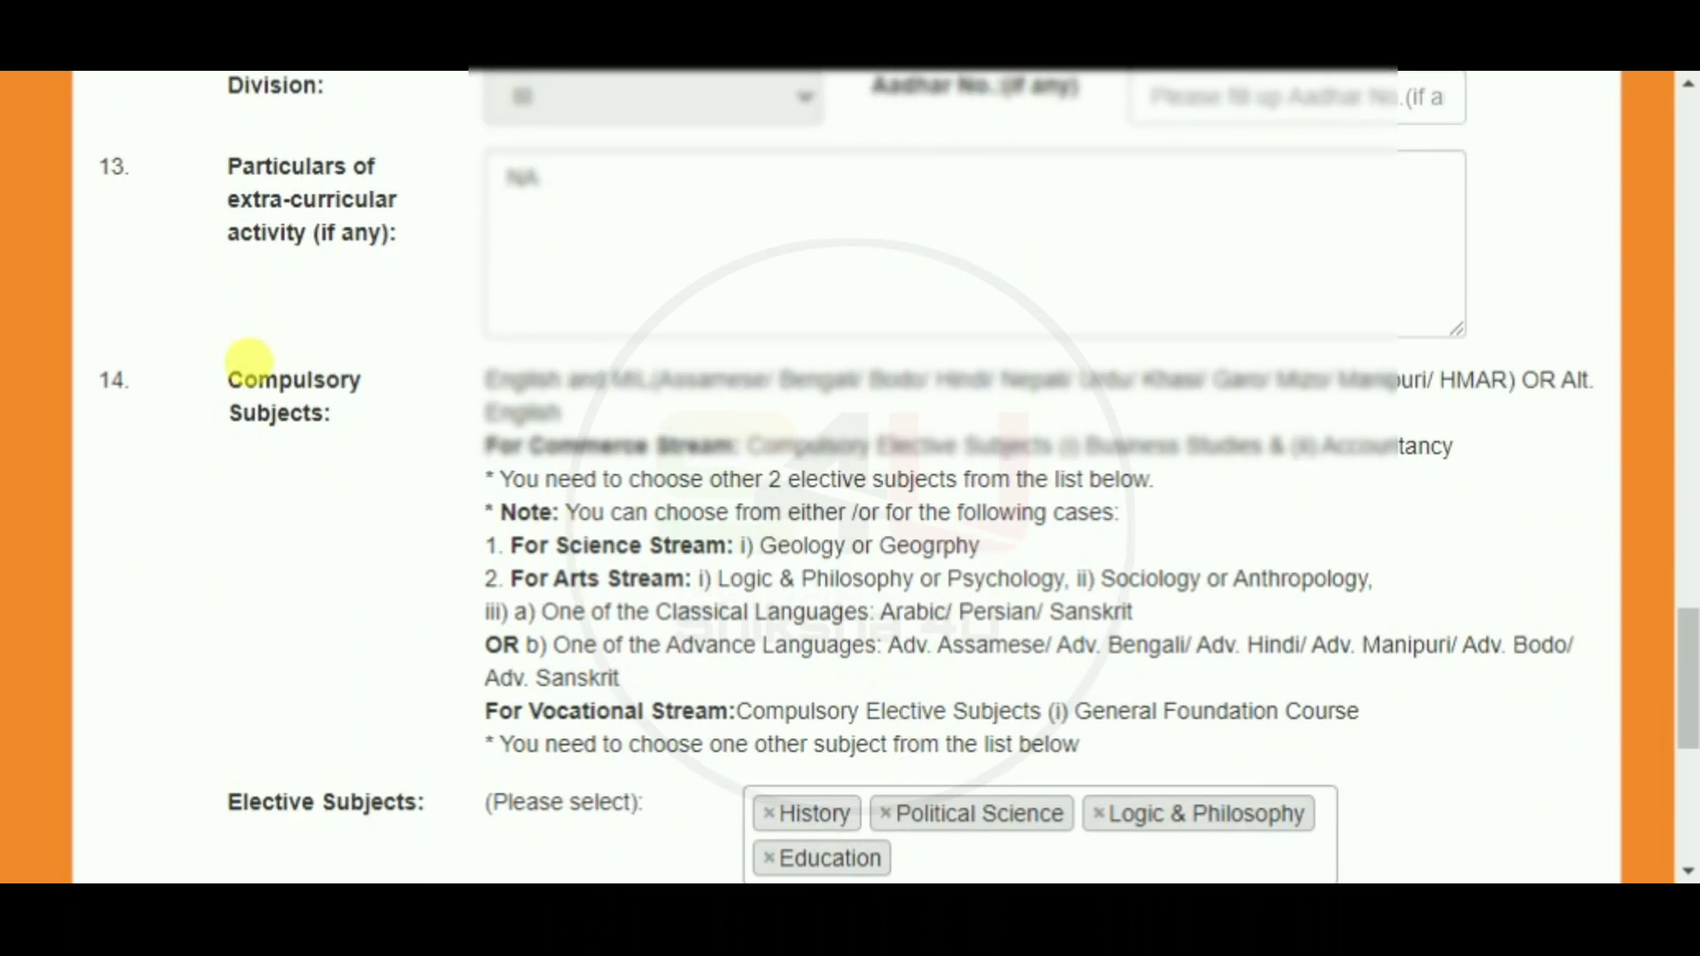
{"action": "left_click_drag", "start_coordinate": [397, 358], "coordinate": [288, 337]}
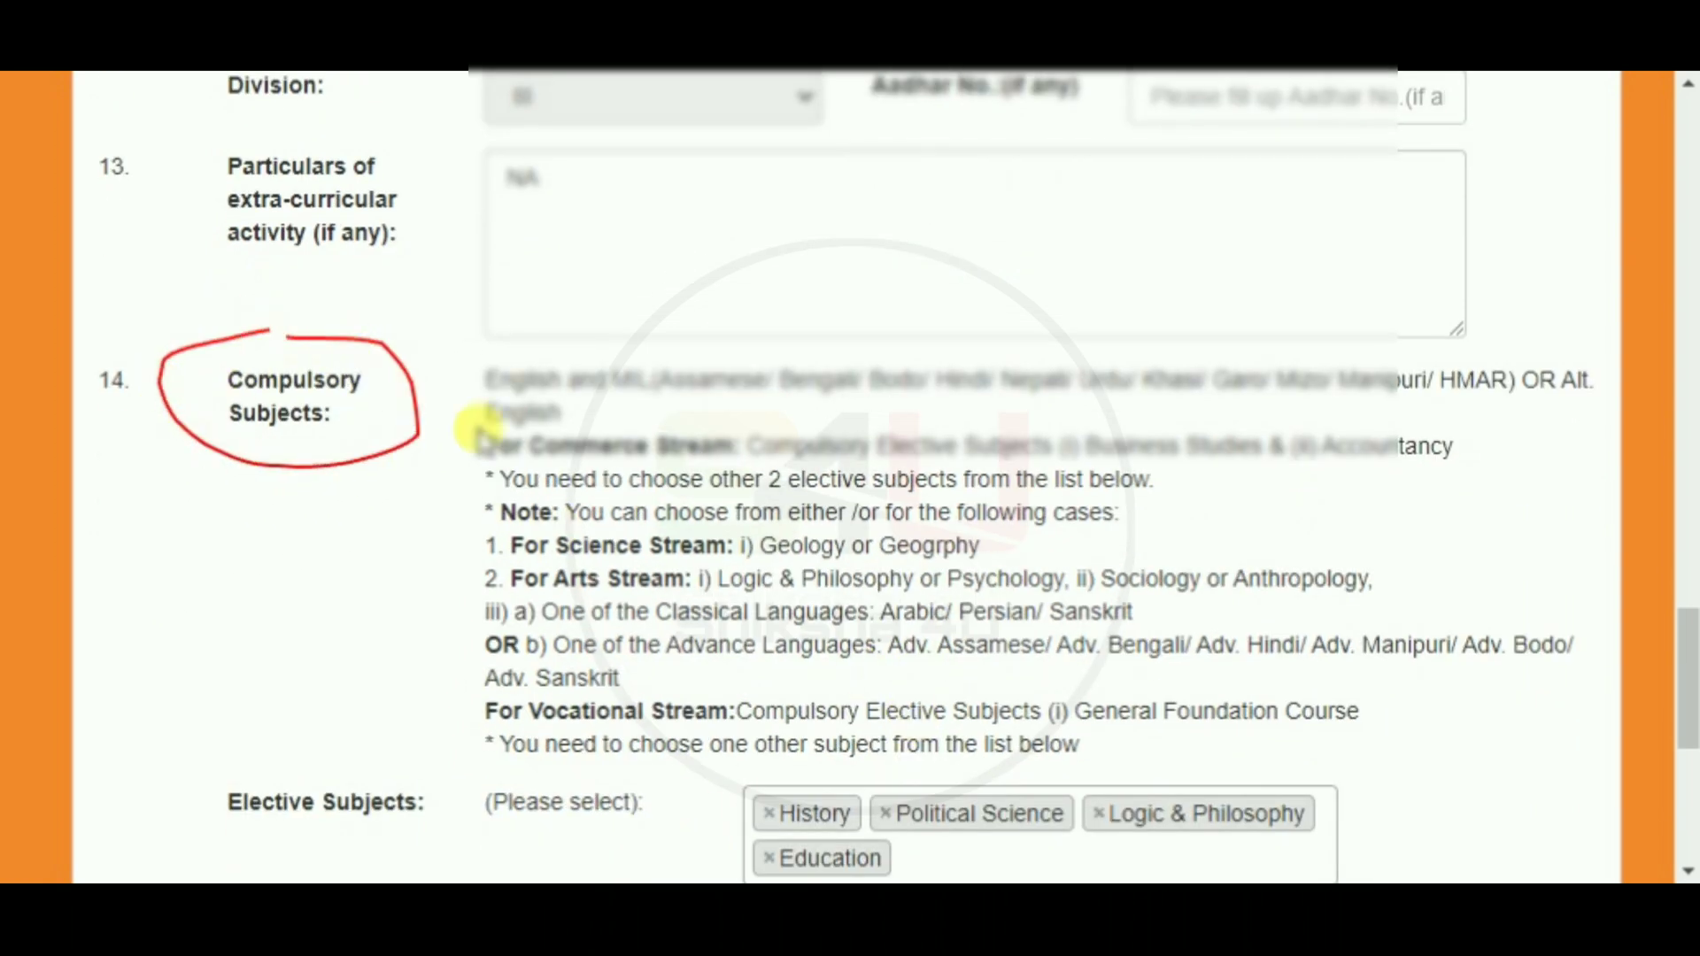
{"action": "left_click_drag", "start_coordinate": [617, 395], "coordinate": [709, 398]}
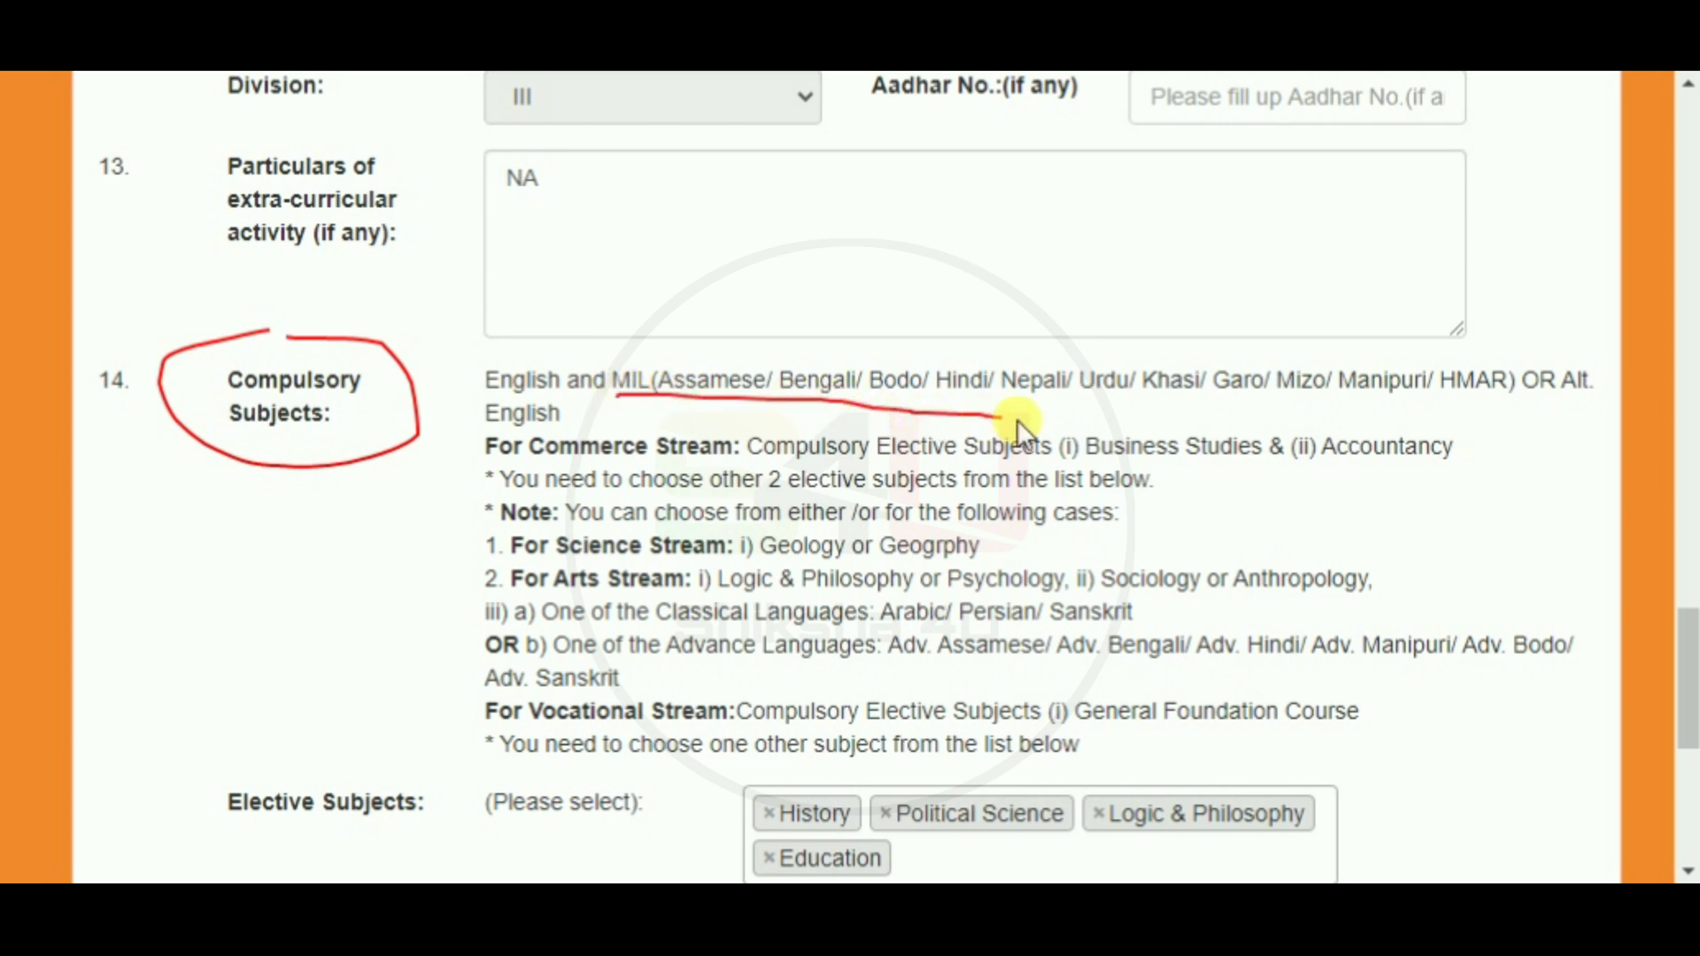
{"action": "left_click_drag", "start_coordinate": [1344, 402], "coordinate": [1430, 399]}
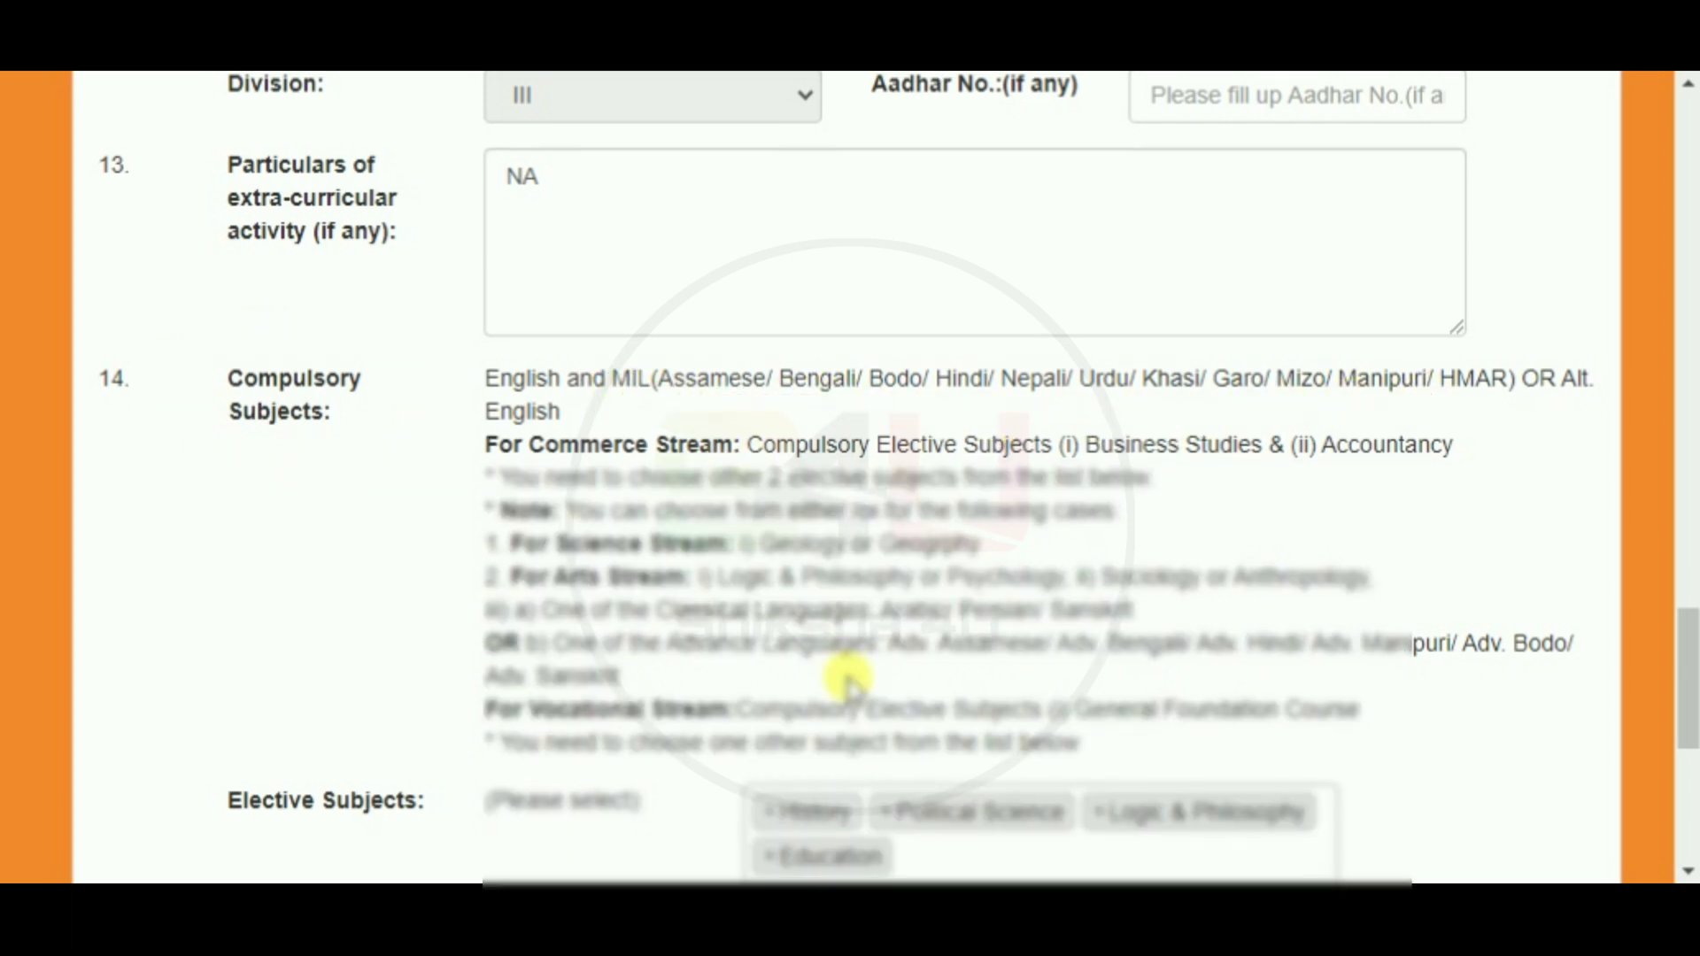
- Remove Education from the elective subjects and select it again from the subject list
{"action": "scroll", "coordinate": [846, 682], "scroll_direction": "down", "scroll_amount": 2}
{"action": "scroll", "coordinate": [849, 685], "scroll_direction": "down", "scroll_amount": 2}
{"action": "left_click_drag", "start_coordinate": [147, 444], "coordinate": [403, 487]}
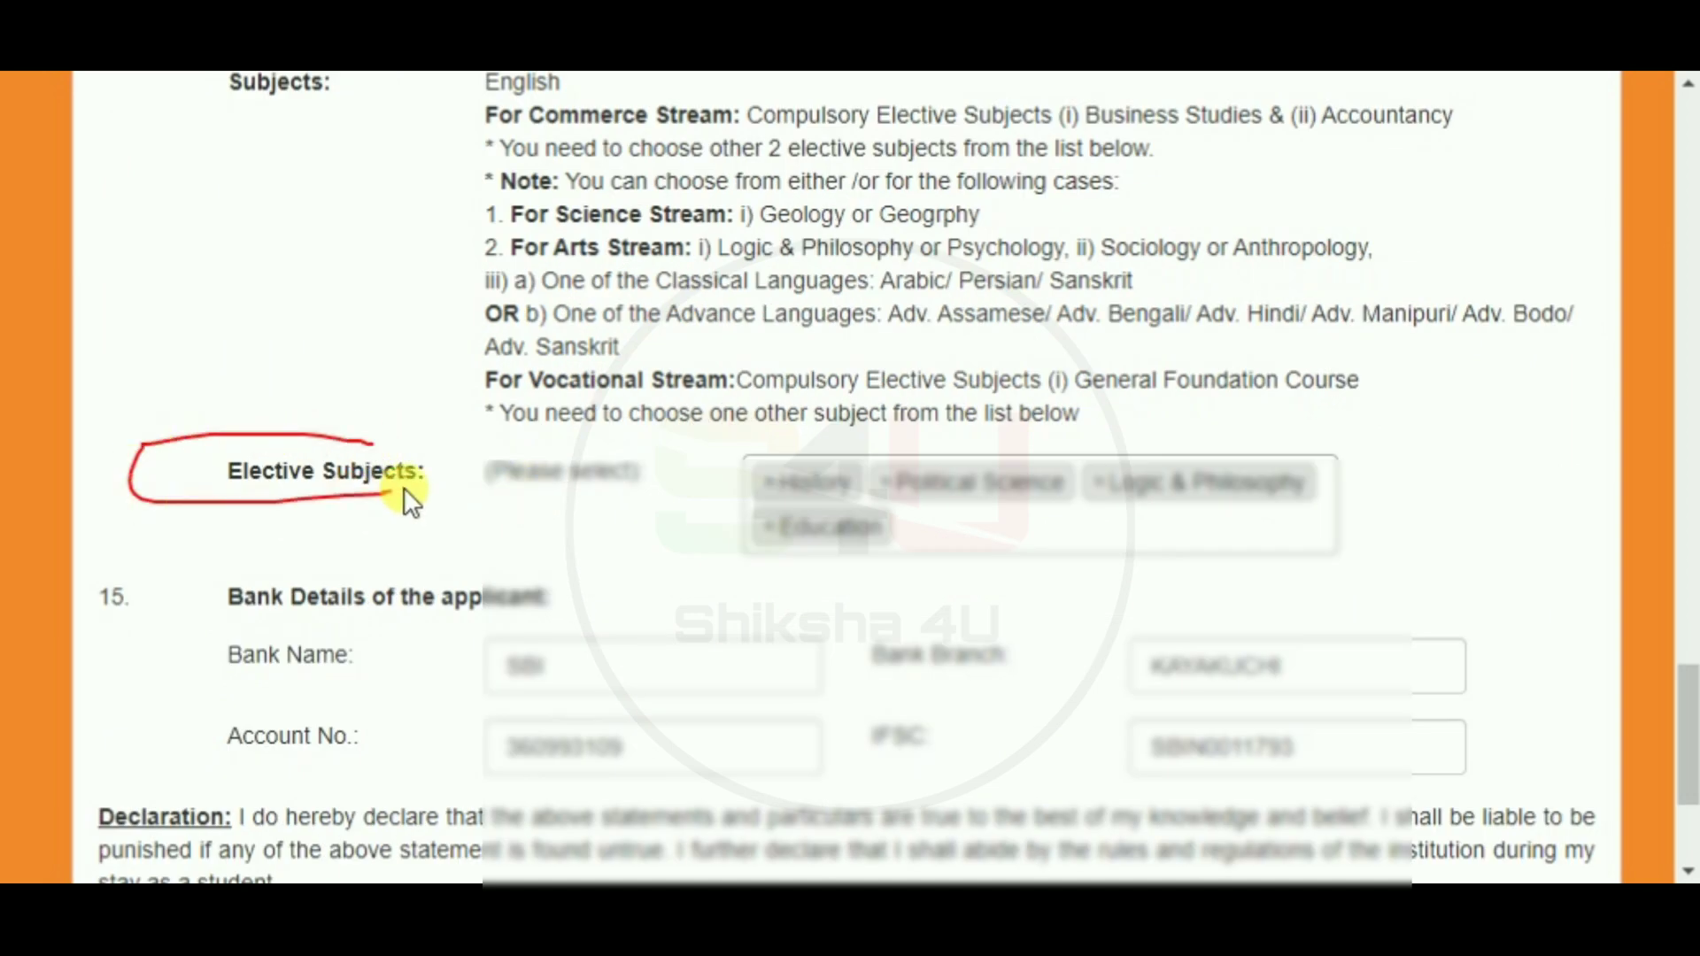
{"action": "left_click", "coordinate": [815, 549]}
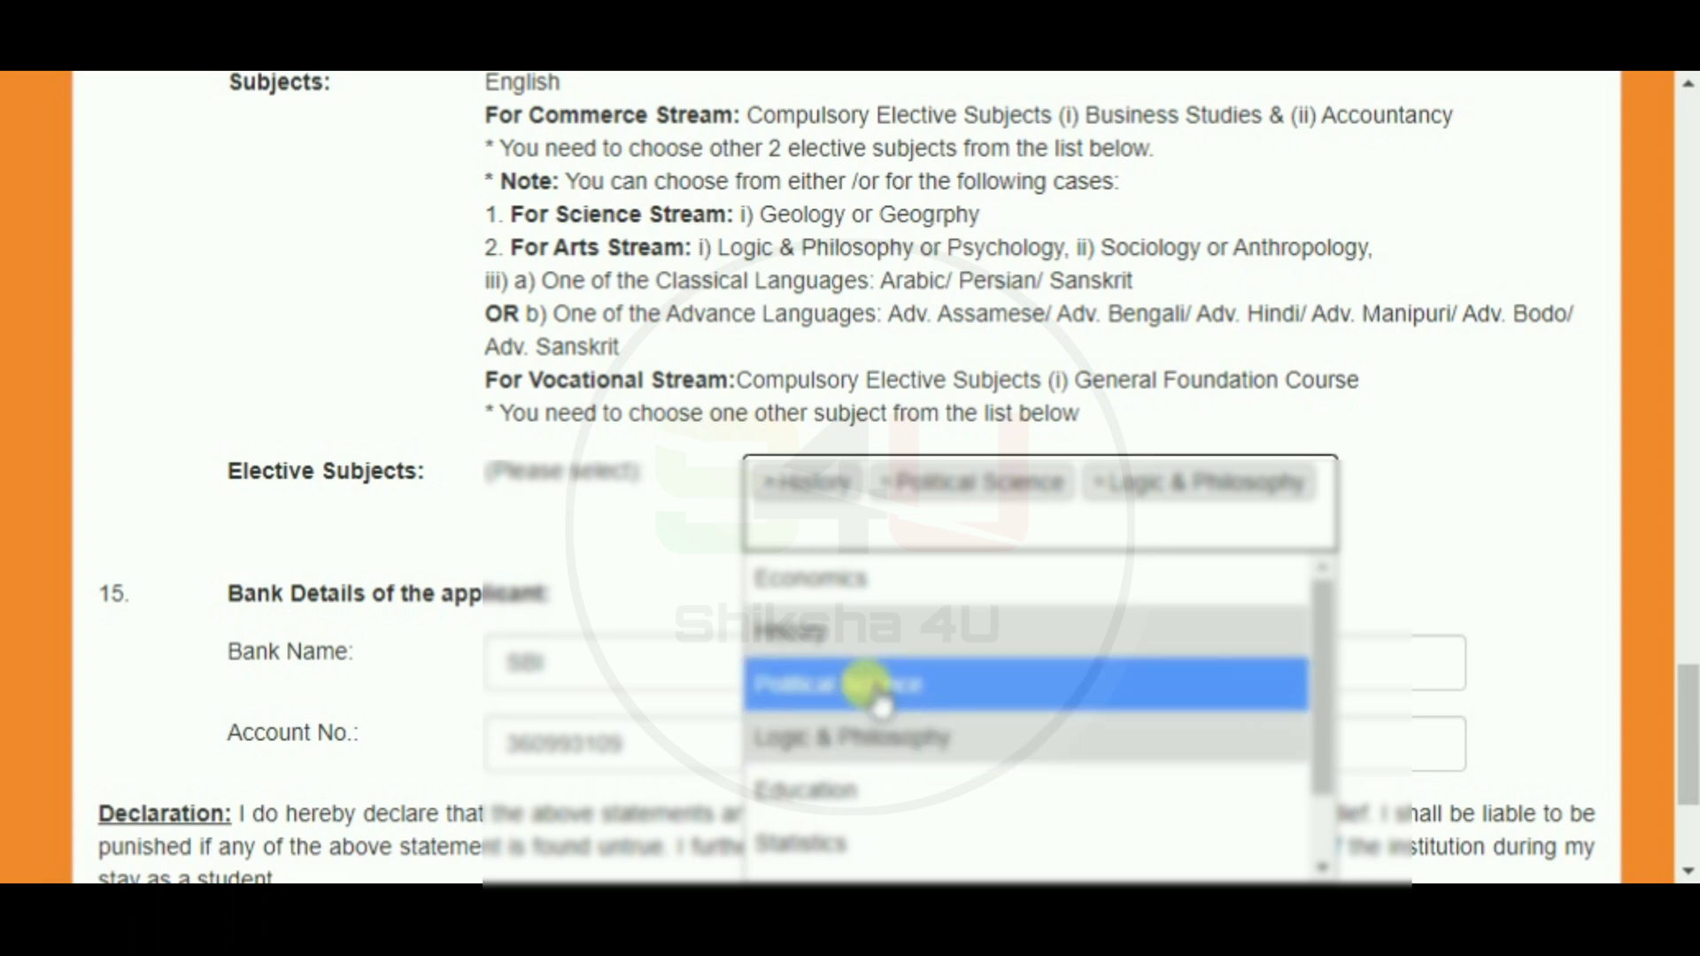
{"action": "left_click", "coordinate": [856, 788]}
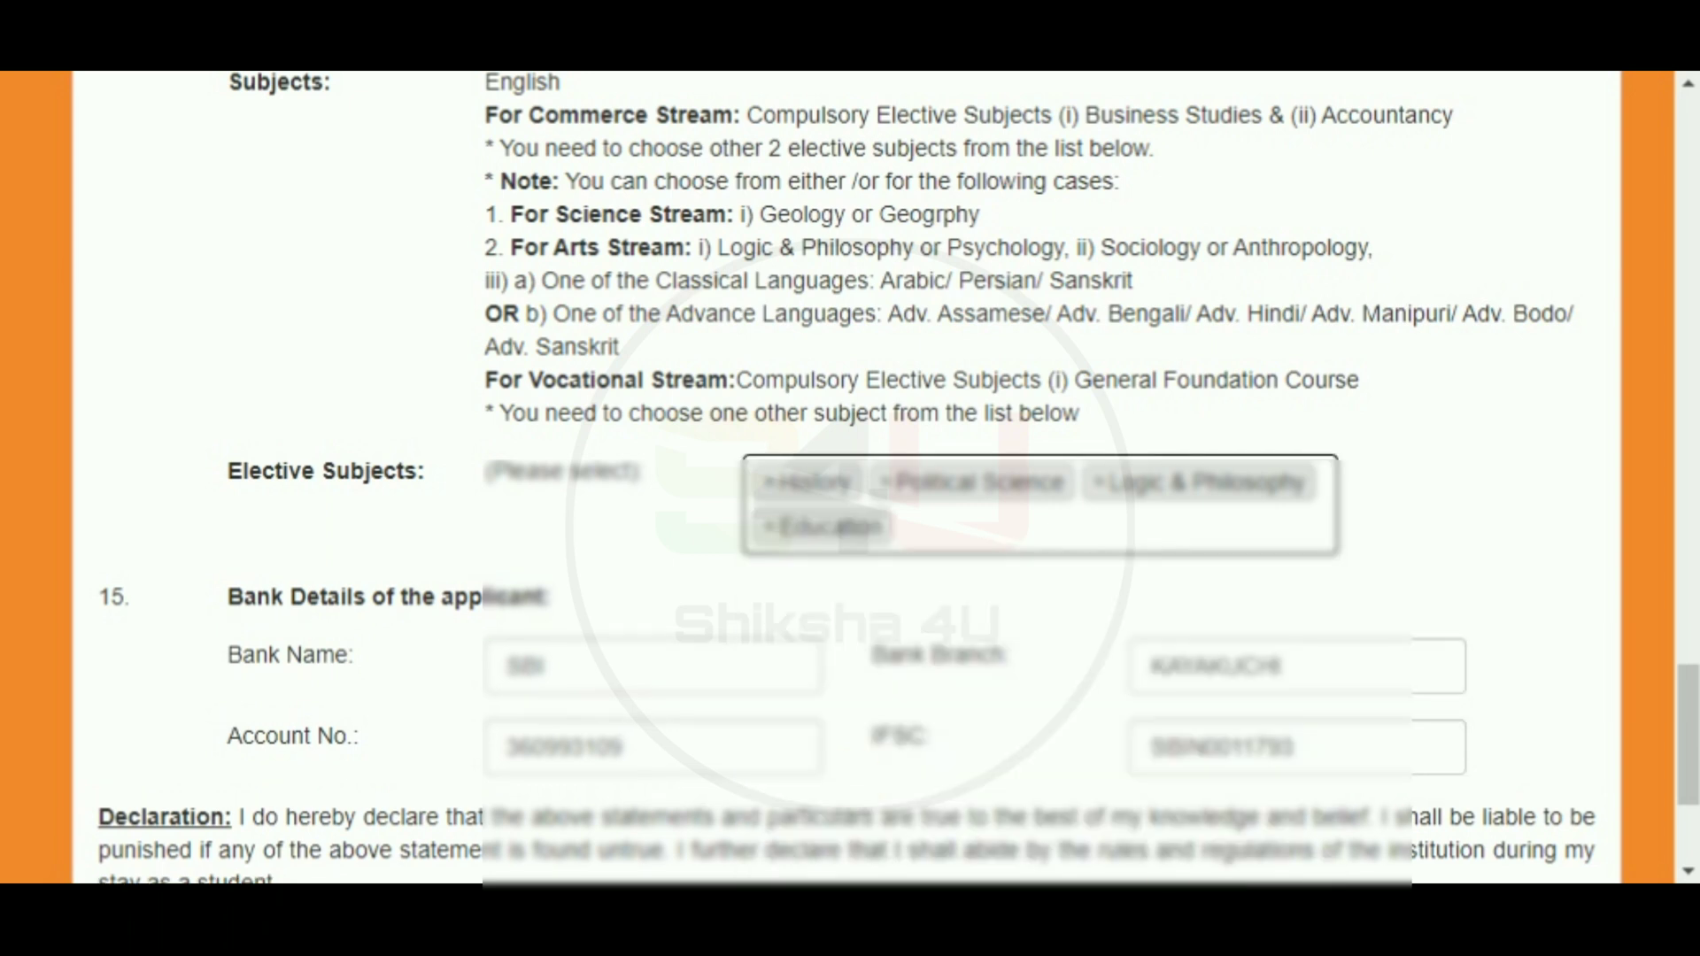
- Review the applicant's bank details: bank name, bank branch, account number and IFSC
{"action": "scroll", "coordinate": [892, 666], "scroll_direction": "down", "scroll_amount": 2}
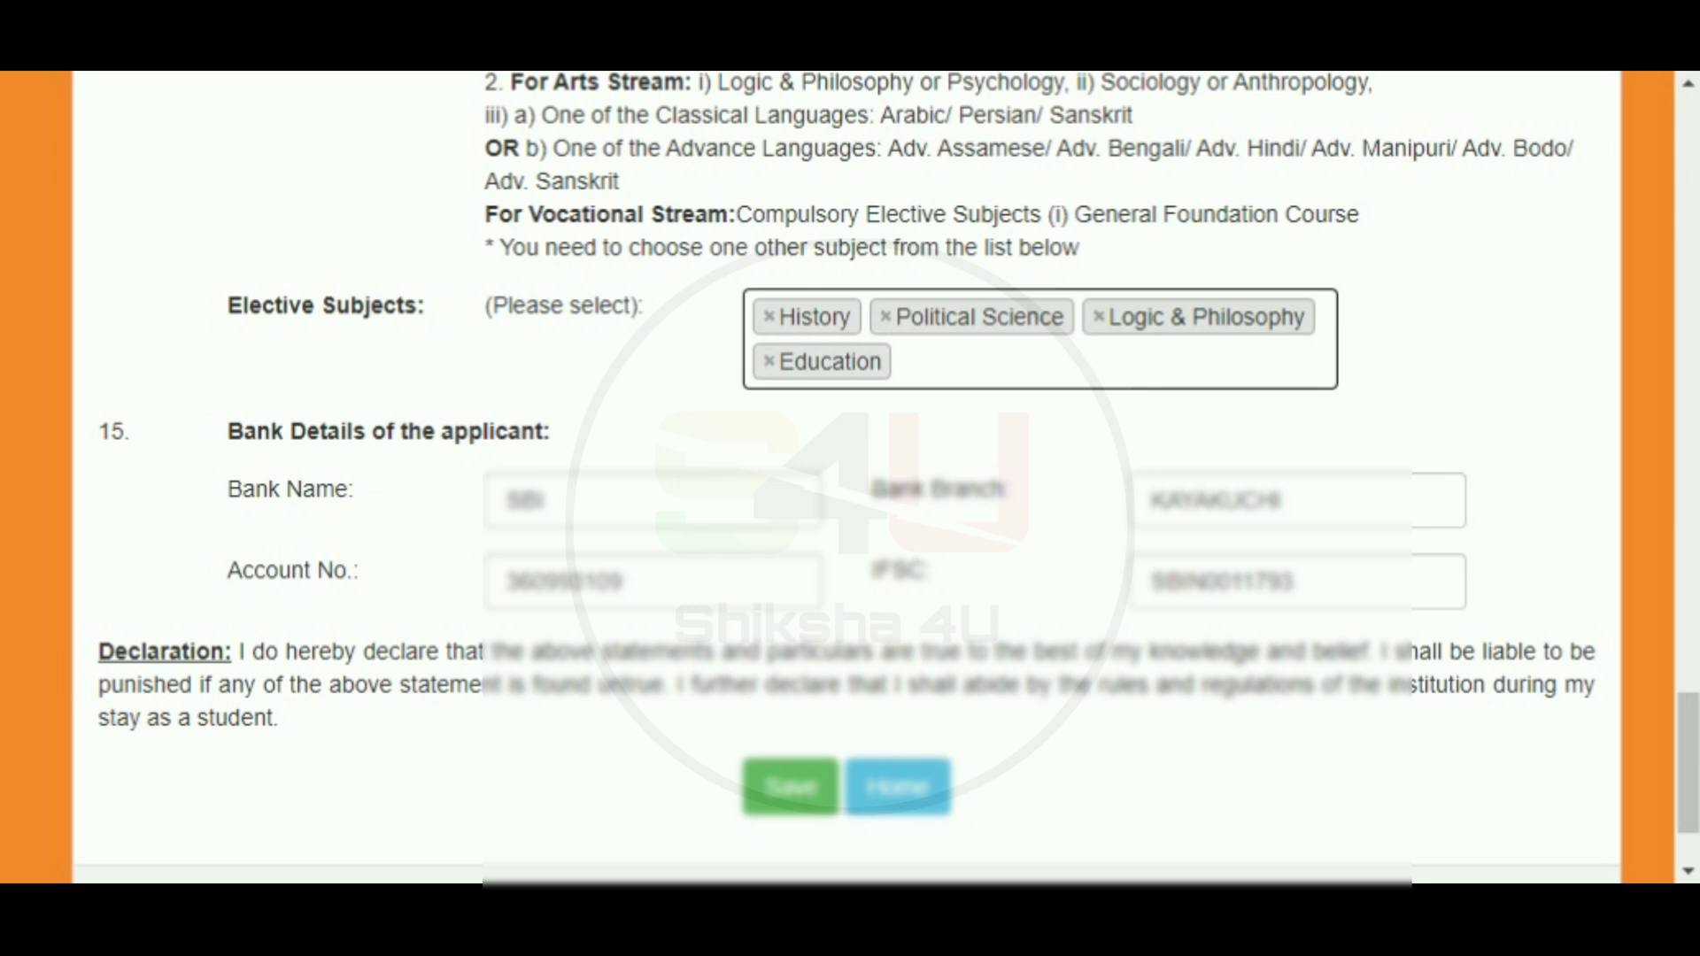
{"action": "mouse_move", "coordinate": [296, 467]}
{"action": "left_mouse_down"}
{"action": "mouse_move", "coordinate": [236, 535]}
{"action": "mouse_move", "coordinate": [306, 467]}
{"action": "left_mouse_up"}
{"action": "mouse_move", "coordinate": [570, 486]}
{"action": "left_mouse_down"}
{"action": "mouse_move", "coordinate": [490, 486]}
{"action": "mouse_move", "coordinate": [576, 478]}
{"action": "mouse_move", "coordinate": [561, 463]}
{"action": "mouse_move", "coordinate": [493, 532]}
{"action": "mouse_move", "coordinate": [532, 524]}
{"action": "mouse_move", "coordinate": [550, 469]}
{"action": "mouse_move", "coordinate": [596, 493]}
{"action": "left_mouse_up"}
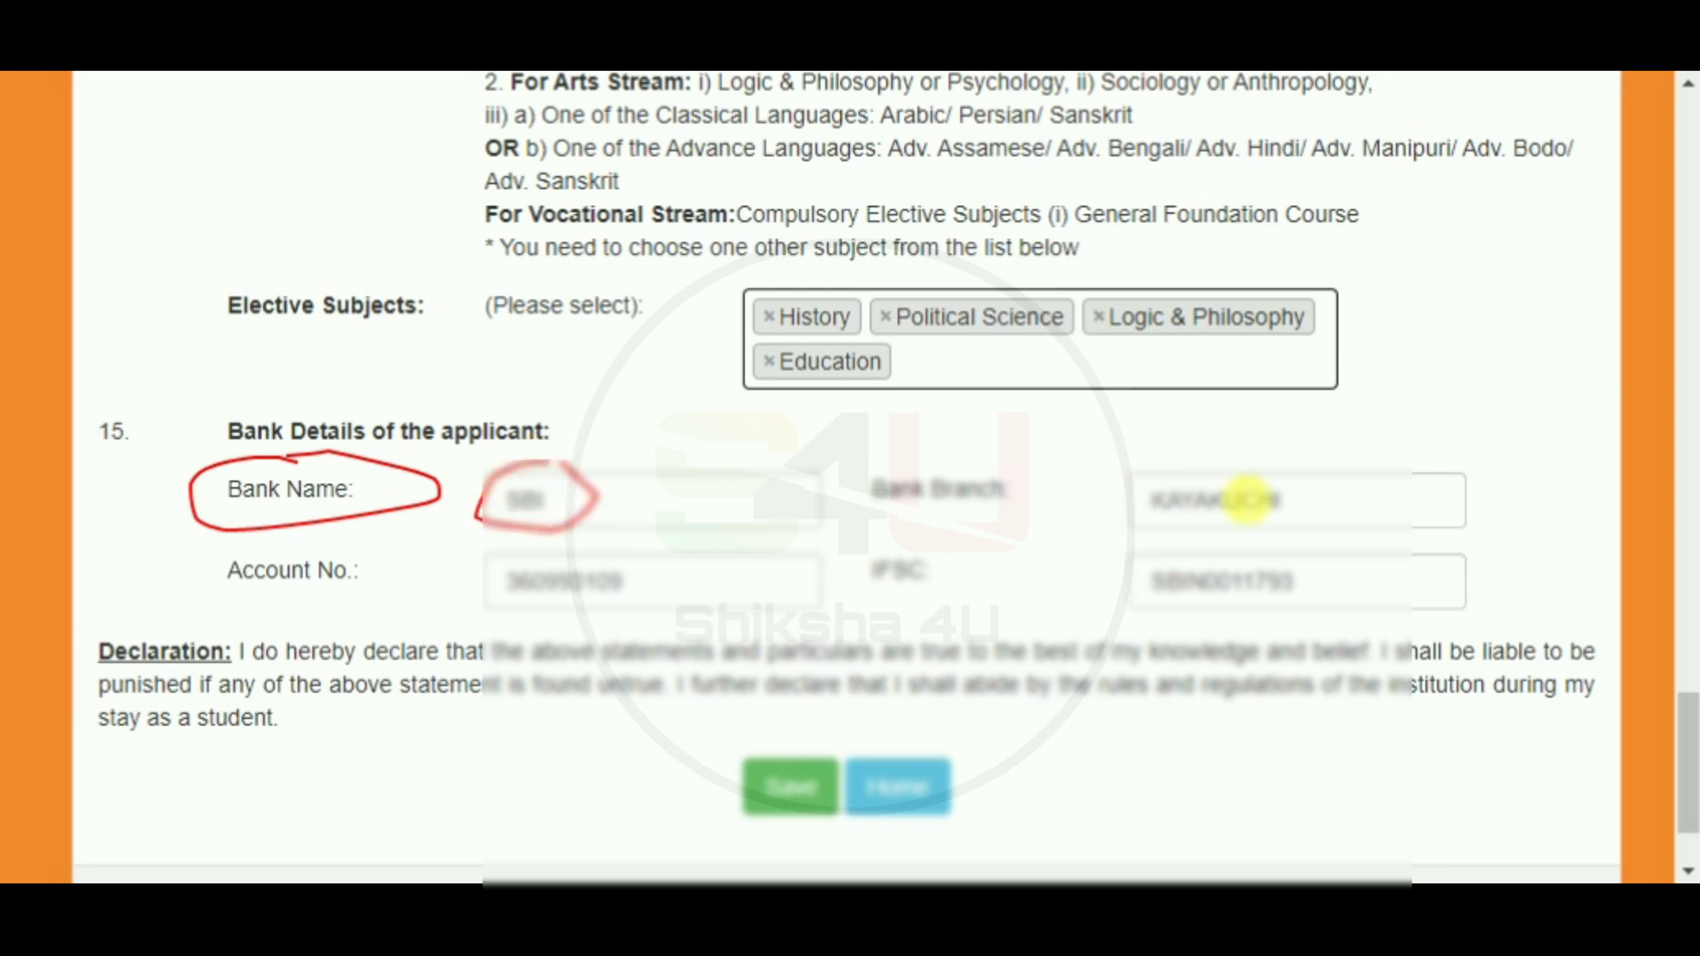
{"action": "mouse_move", "coordinate": [1263, 463]}
{"action": "left_mouse_down"}
{"action": "mouse_move", "coordinate": [1199, 456]}
{"action": "mouse_move", "coordinate": [1086, 505]}
{"action": "mouse_move", "coordinate": [1154, 543]}
{"action": "mouse_move", "coordinate": [1302, 534]}
{"action": "mouse_move", "coordinate": [1201, 460]}
{"action": "mouse_move", "coordinate": [1157, 460]}
{"action": "mouse_move", "coordinate": [1103, 529]}
{"action": "mouse_move", "coordinate": [1204, 544]}
{"action": "mouse_move", "coordinate": [1324, 513]}
{"action": "mouse_move", "coordinate": [1188, 448]}
{"action": "left_mouse_up"}
{"action": "mouse_move", "coordinate": [540, 573]}
{"action": "left_mouse_down"}
{"action": "mouse_move", "coordinate": [470, 607]}
{"action": "mouse_move", "coordinate": [809, 569]}
{"action": "mouse_move", "coordinate": [493, 577]}
{"action": "left_mouse_up"}
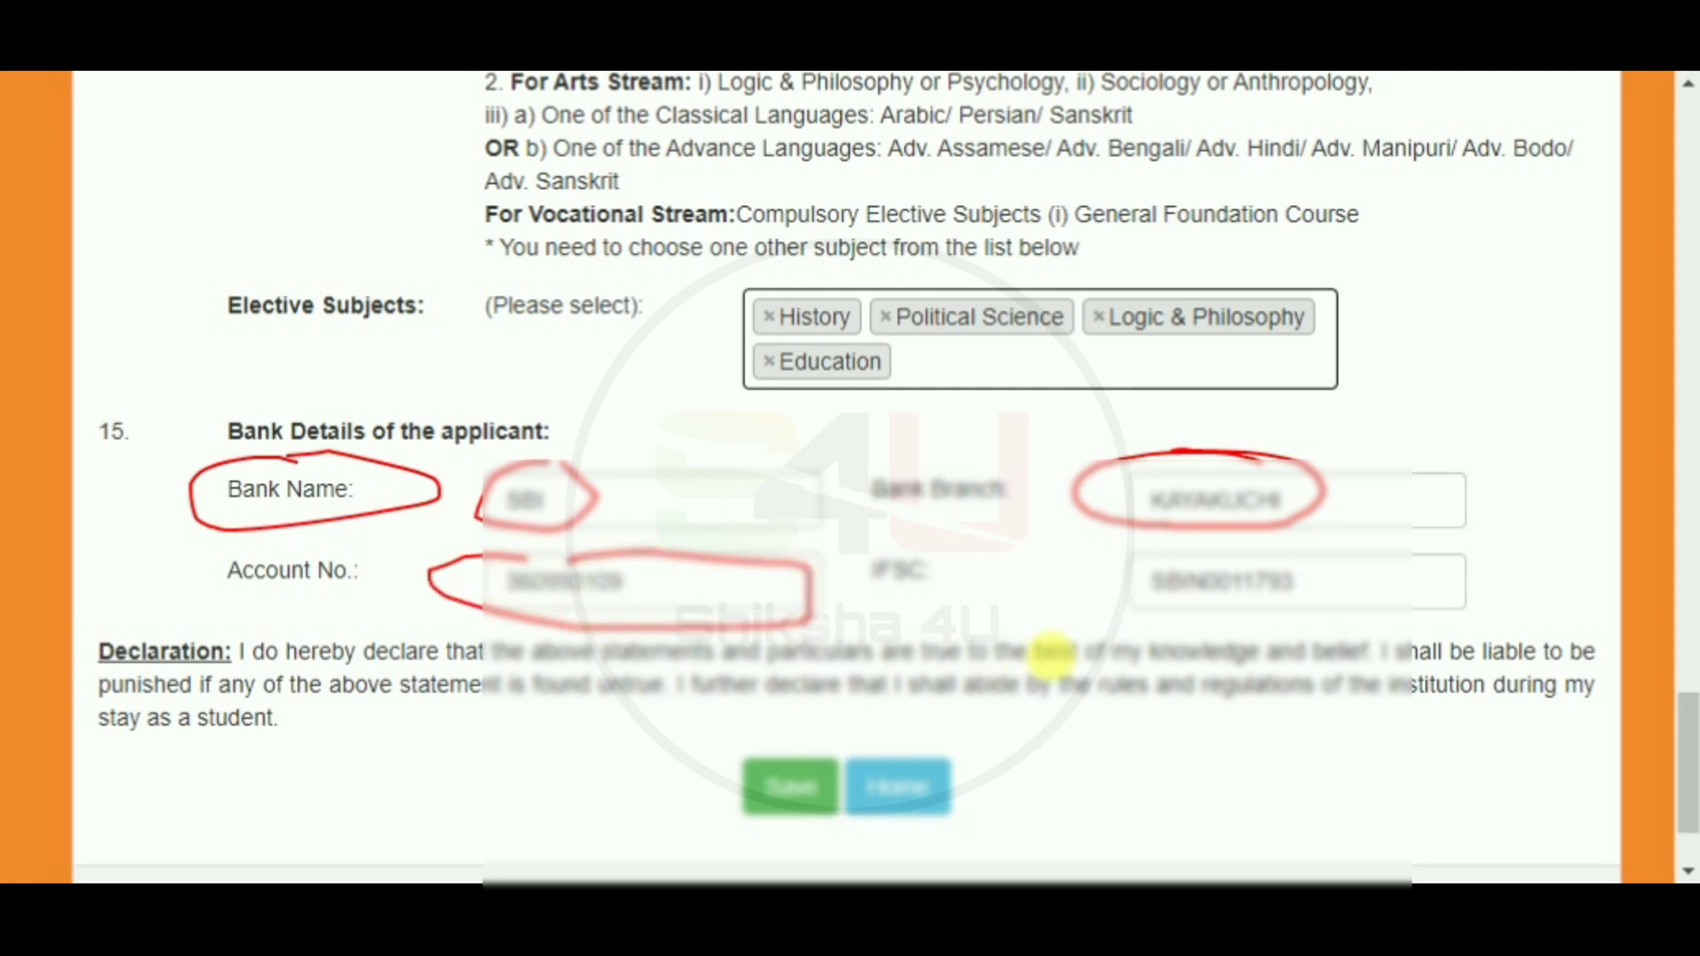
{"action": "mouse_move", "coordinate": [1204, 560]}
{"action": "left_mouse_down"}
{"action": "mouse_move", "coordinate": [1074, 581]}
{"action": "mouse_move", "coordinate": [1310, 617]}
{"action": "mouse_move", "coordinate": [1319, 580]}
{"action": "left_mouse_up"}
{"action": "mouse_move", "coordinate": [1204, 562]}
{"action": "left_mouse_down"}
{"action": "mouse_move", "coordinate": [1104, 561]}
{"action": "mouse_move", "coordinate": [1165, 608]}
{"action": "mouse_move", "coordinate": [1370, 589]}
{"action": "left_mouse_up"}
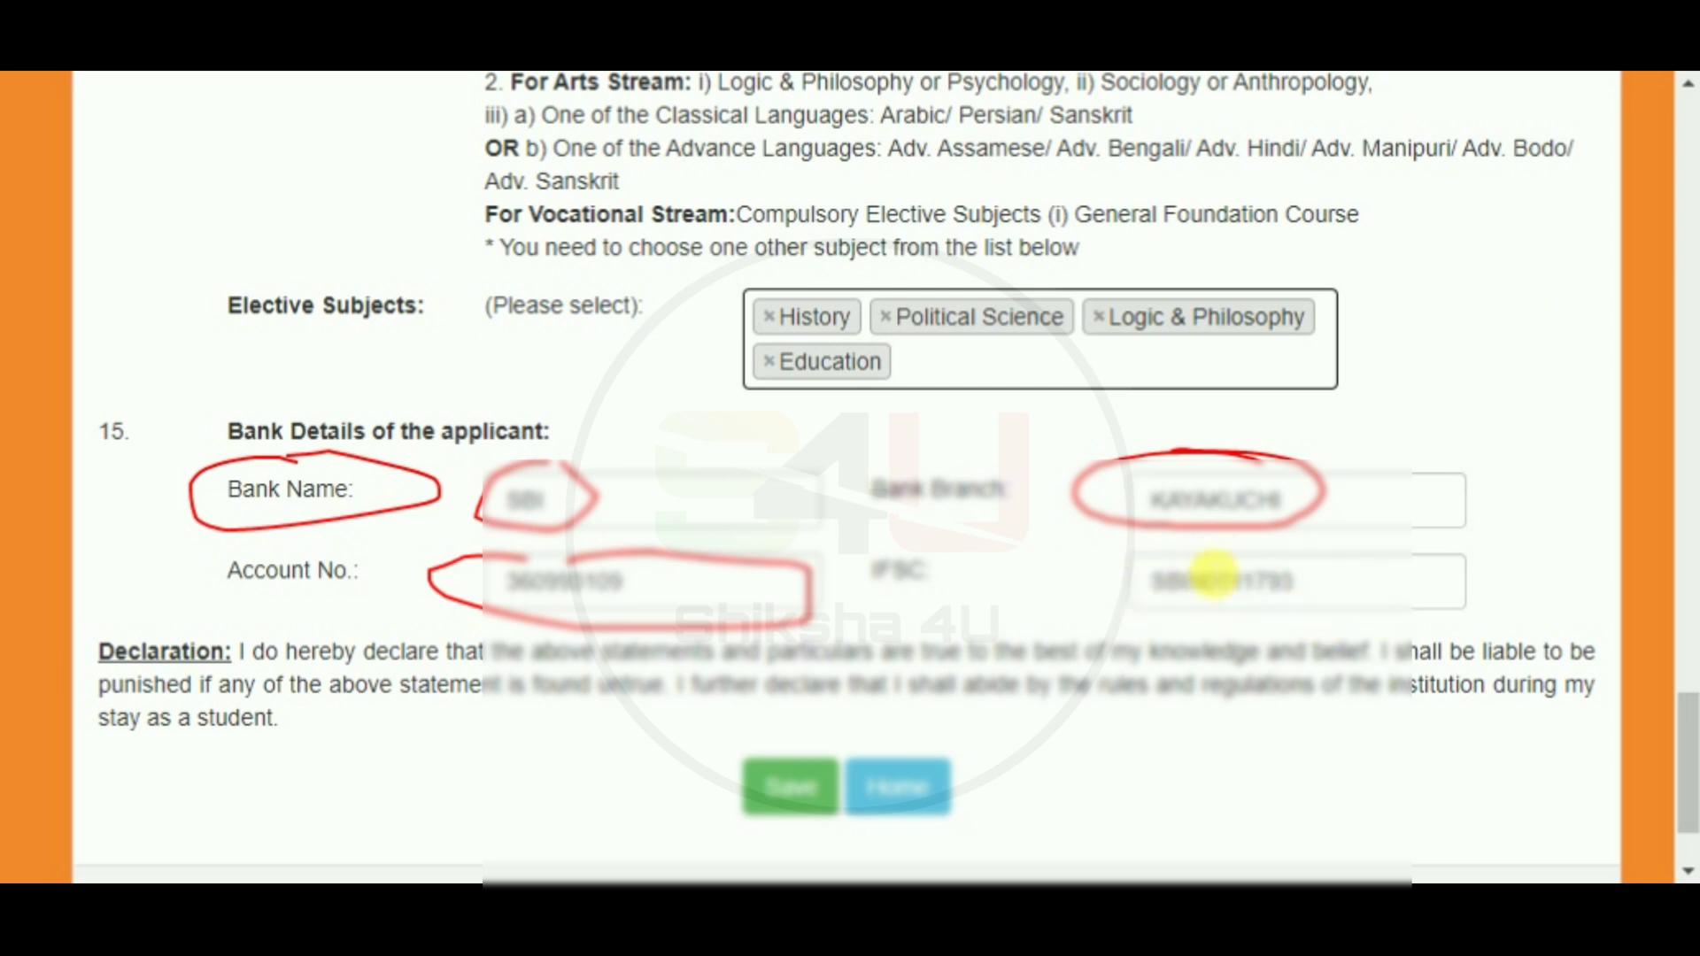
{"action": "mouse_move", "coordinate": [1215, 574]}
{"action": "left_mouse_down"}
{"action": "mouse_move", "coordinate": [1081, 608]}
{"action": "mouse_move", "coordinate": [1389, 596]}
{"action": "mouse_move", "coordinate": [1167, 556]}
{"action": "left_mouse_up"}
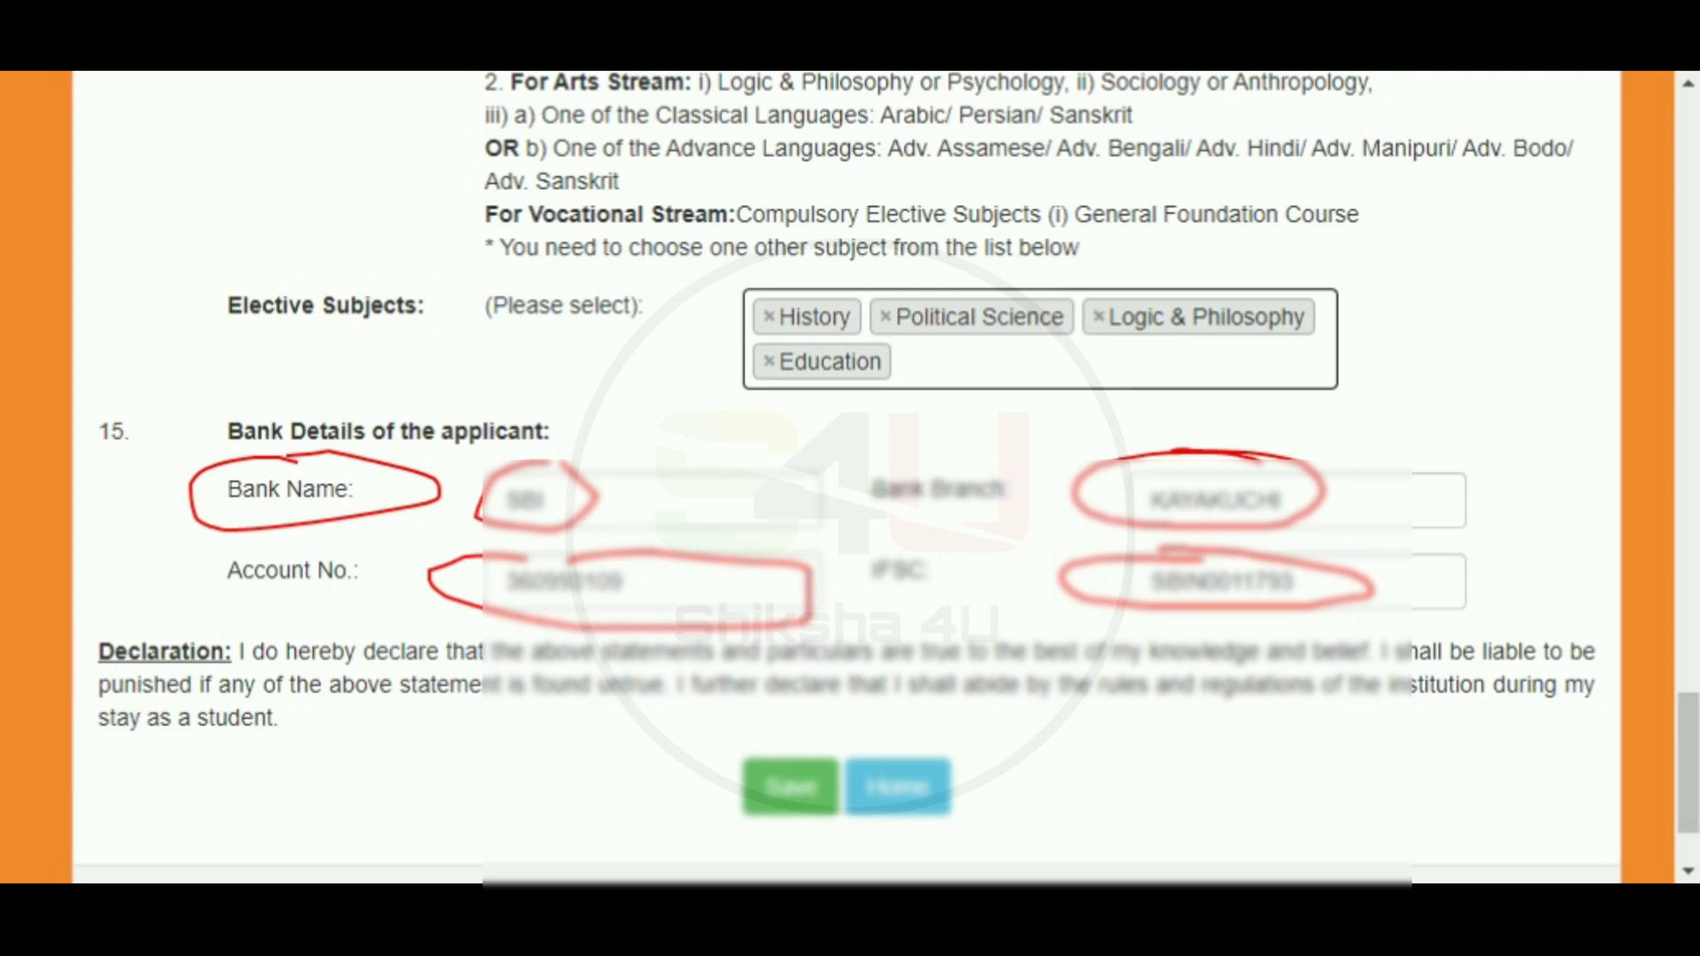
- Save the completed application form, confirm the submission and dismiss the resulting alert
{"action": "mouse_move", "coordinate": [784, 727]}
{"action": "left_mouse_down"}
{"action": "mouse_move", "coordinate": [804, 842]}
{"action": "mouse_move", "coordinate": [848, 773]}
{"action": "mouse_move", "coordinate": [747, 733]}
{"action": "left_mouse_up"}
{"action": "key", "text": "Escape"}
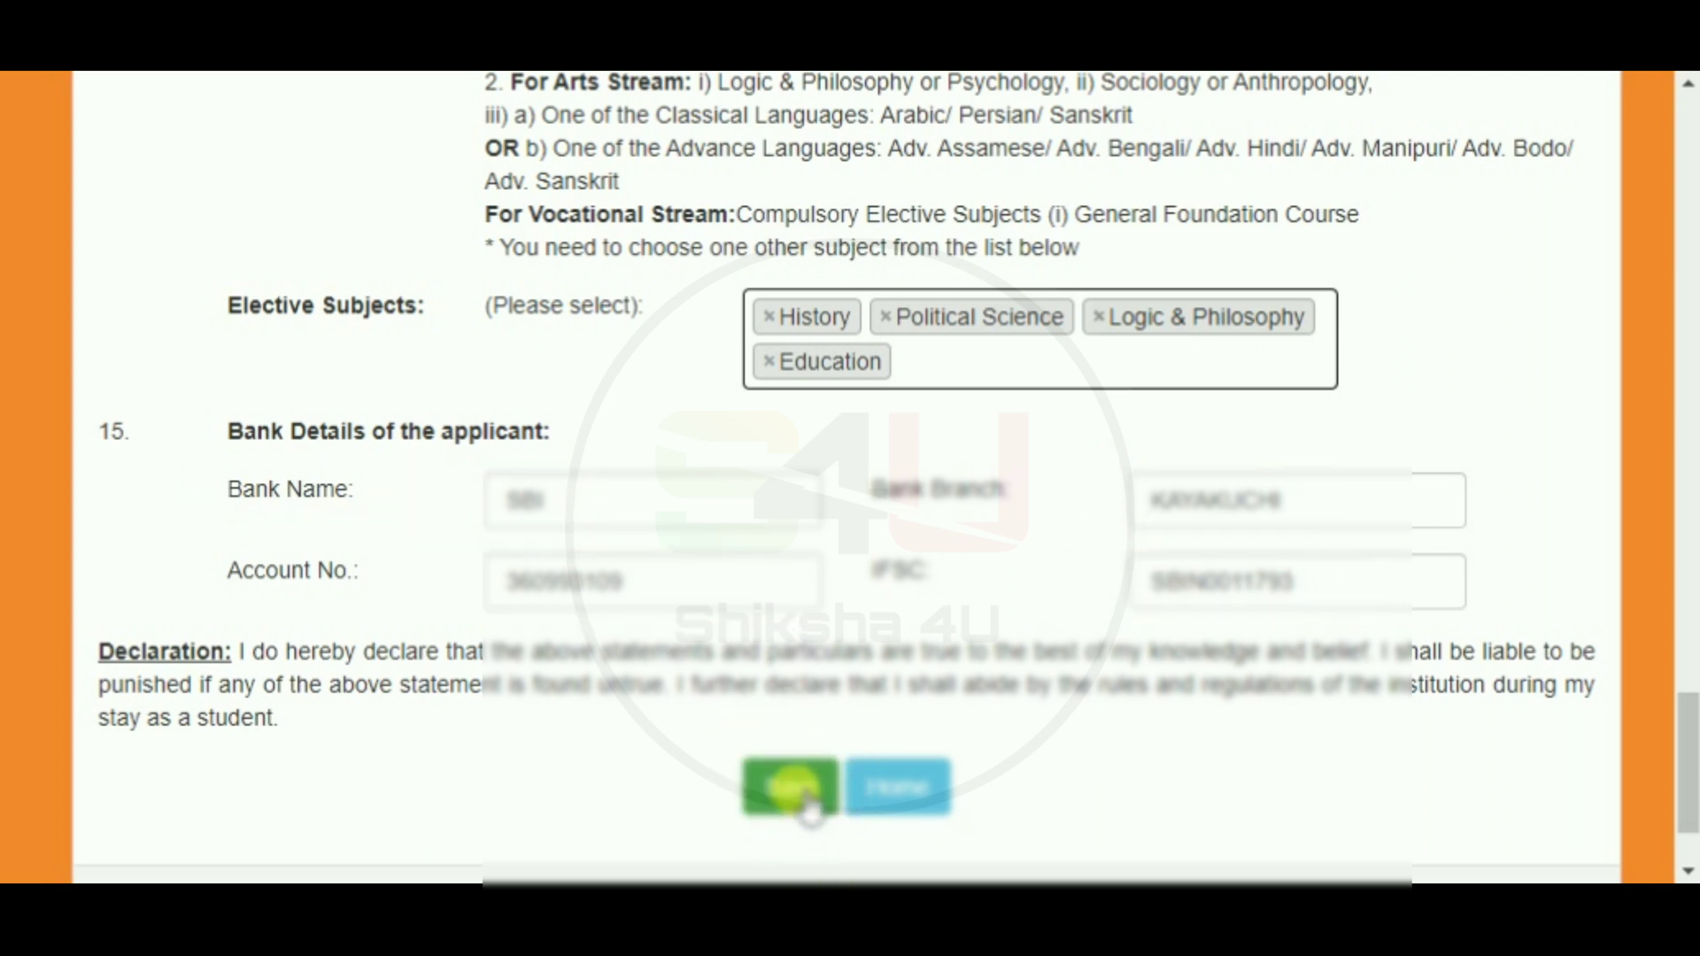
{"action": "left_click", "coordinate": [802, 789]}
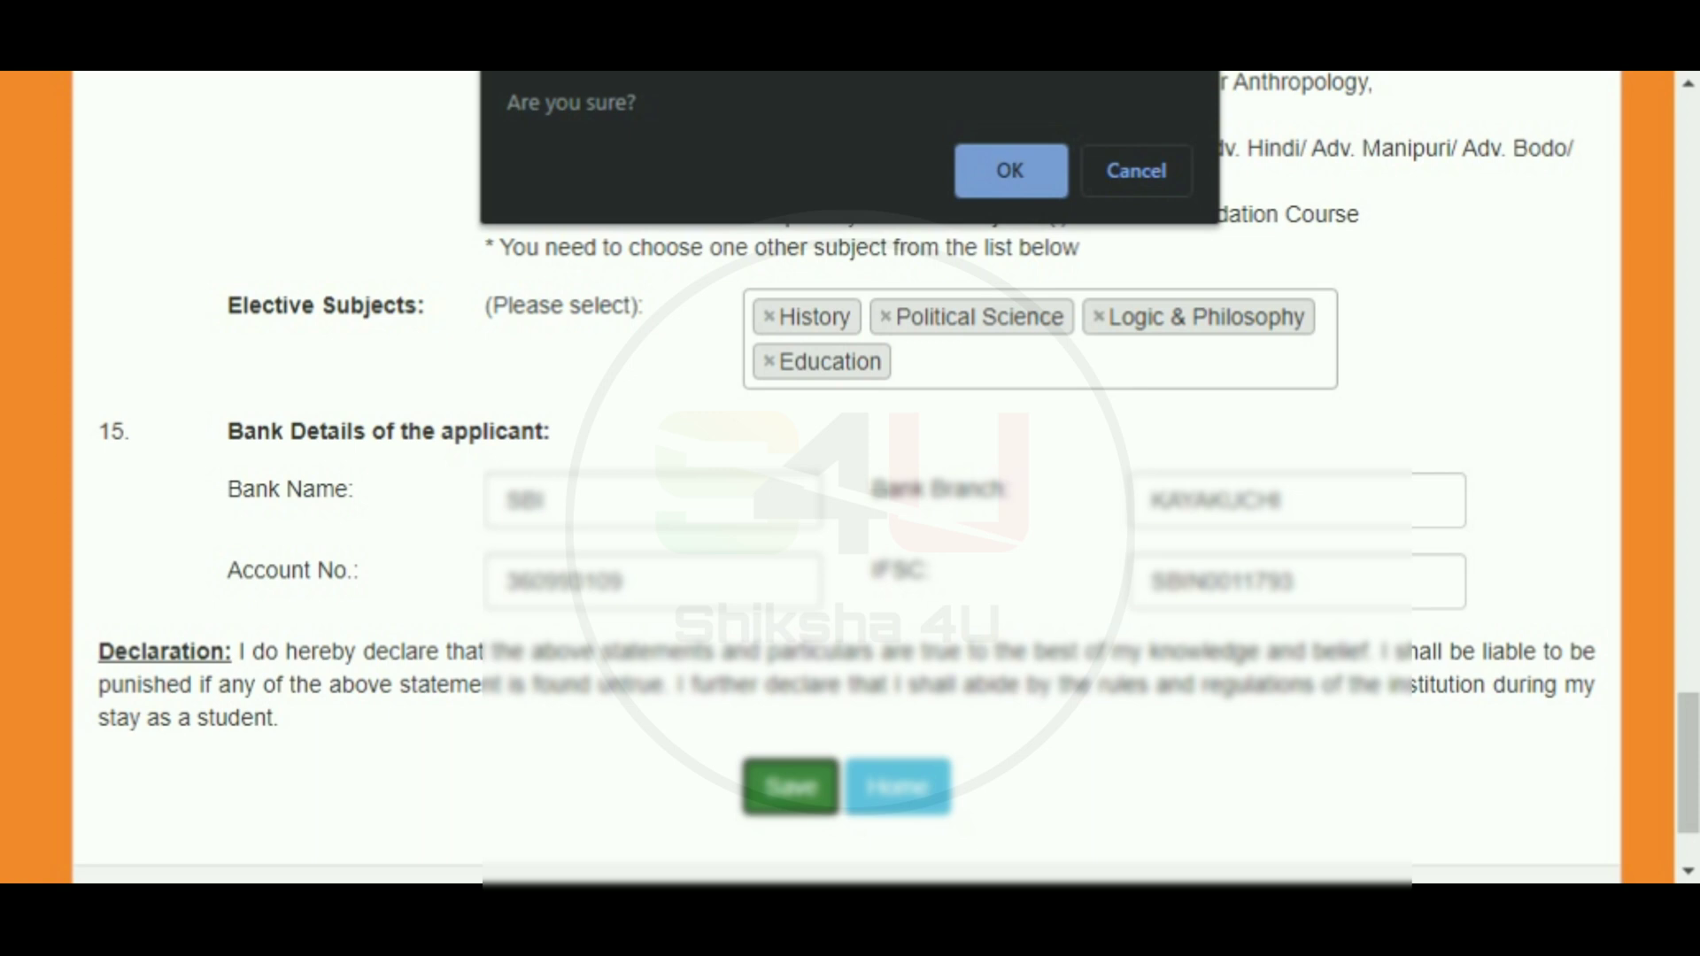
{"action": "mouse_move", "coordinate": [990, 108]}
{"action": "left_mouse_down"}
{"action": "mouse_move", "coordinate": [942, 211]}
{"action": "mouse_move", "coordinate": [1087, 111]}
{"action": "mouse_move", "coordinate": [990, 107]}
{"action": "left_mouse_up"}
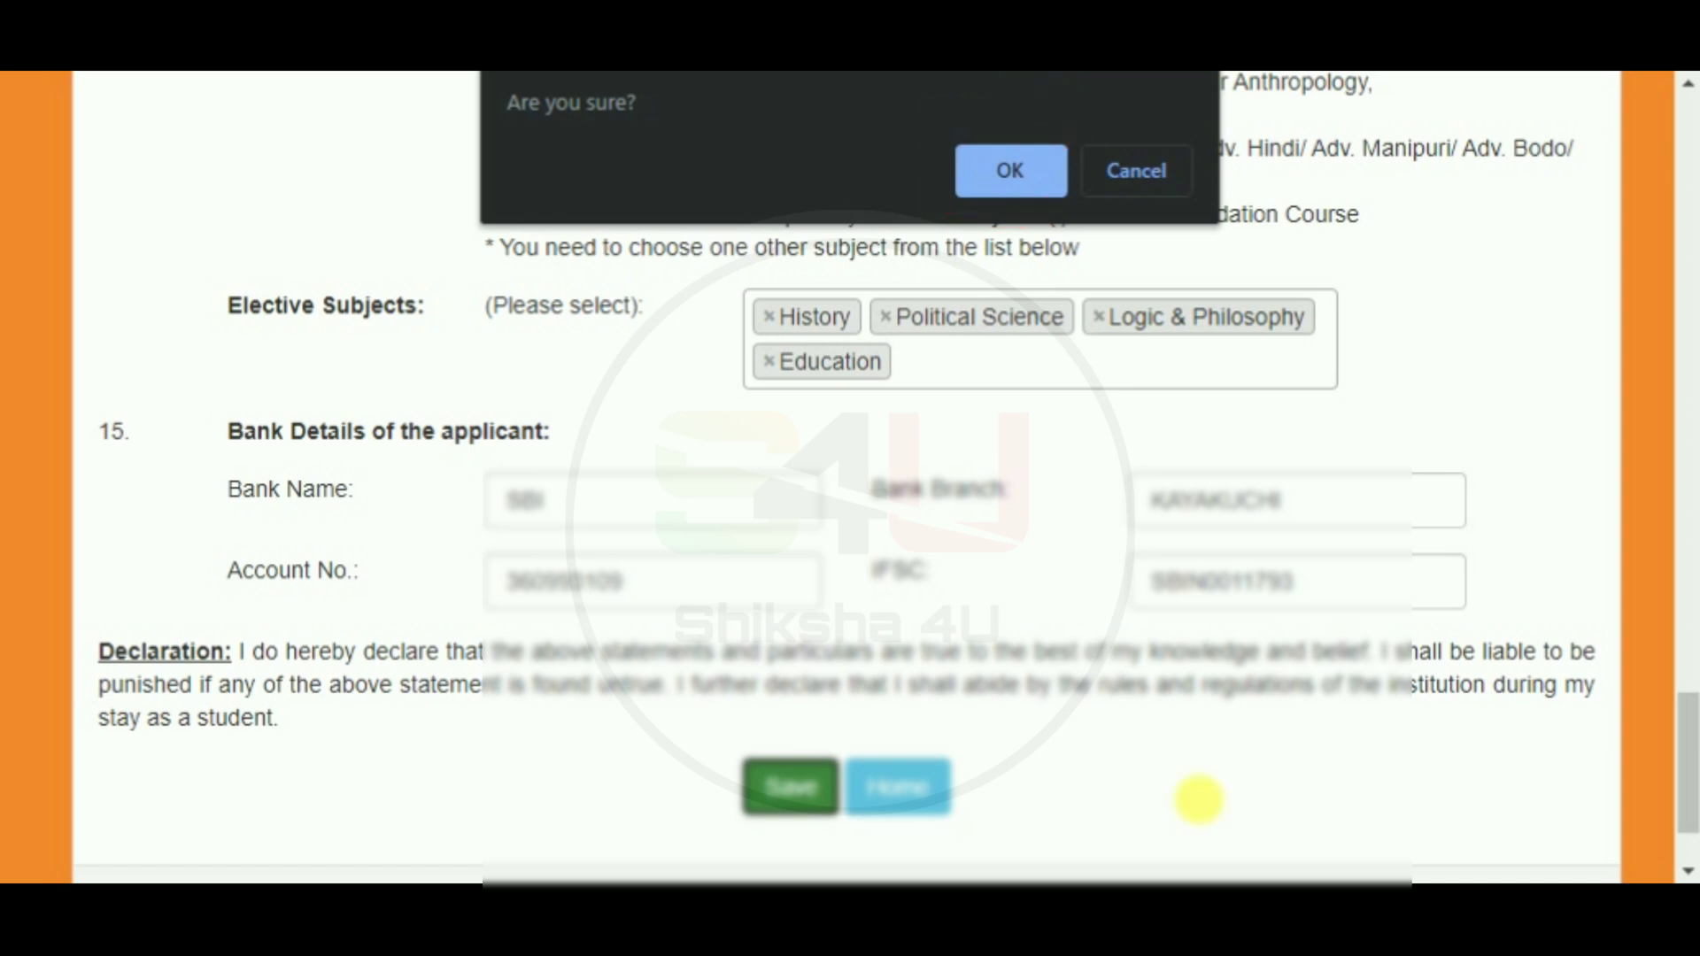
{"action": "left_click", "coordinate": [1025, 178]}
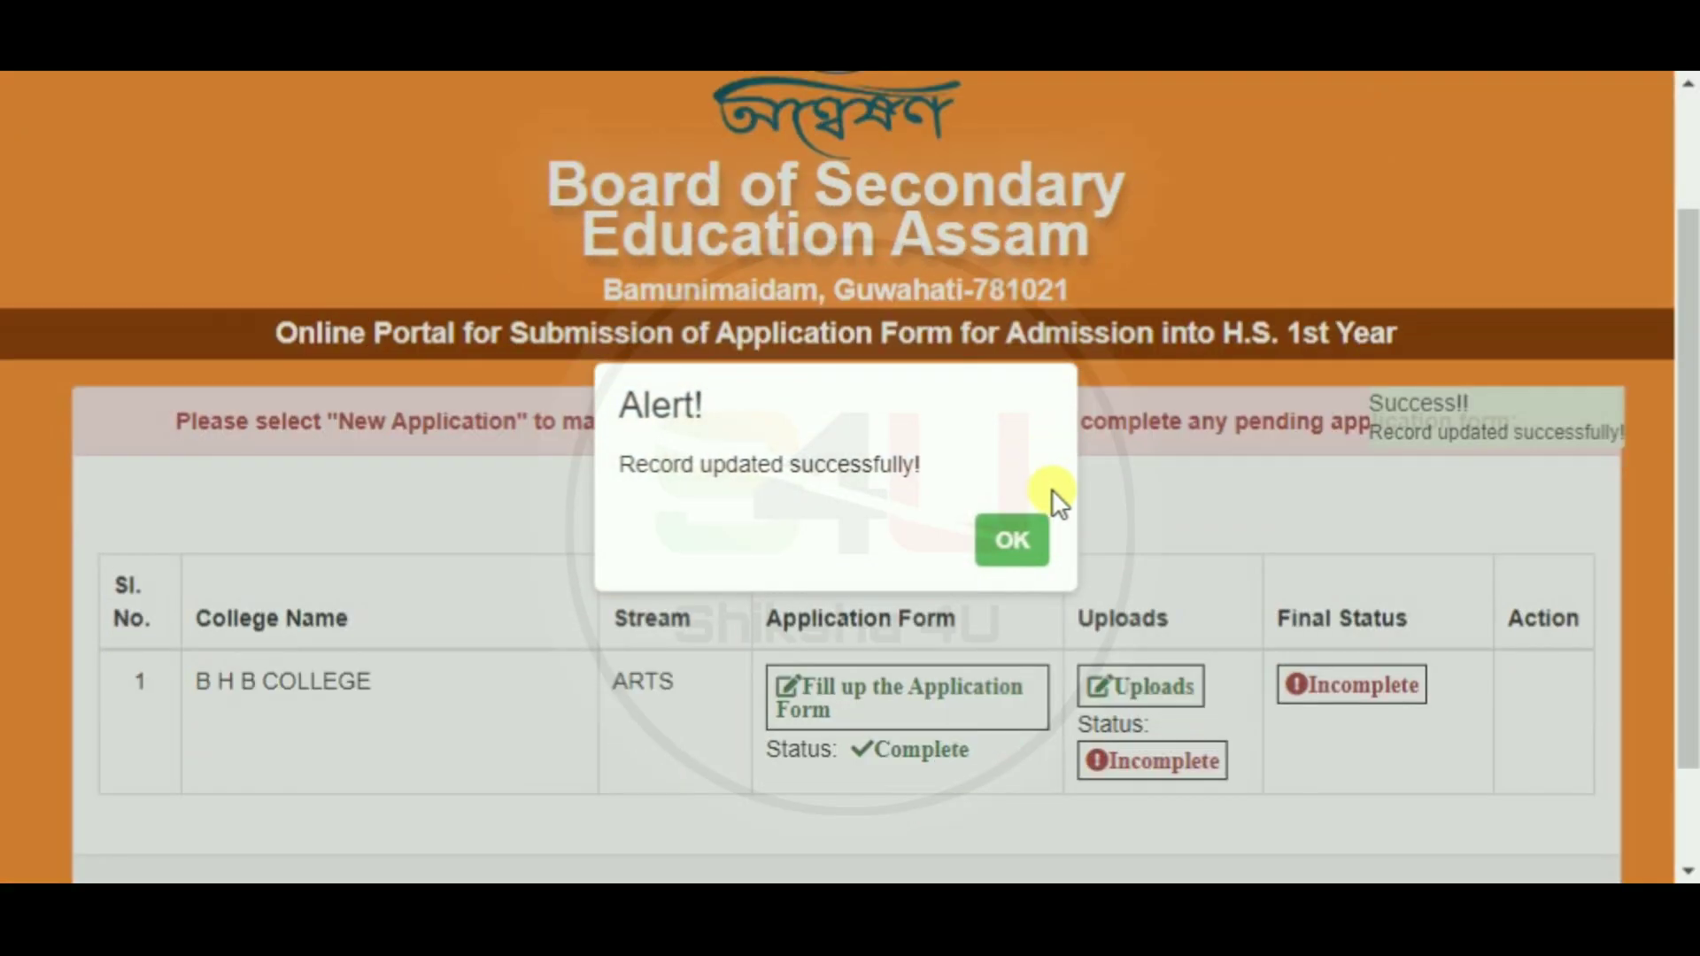
{"action": "left_click", "coordinate": [1045, 555]}
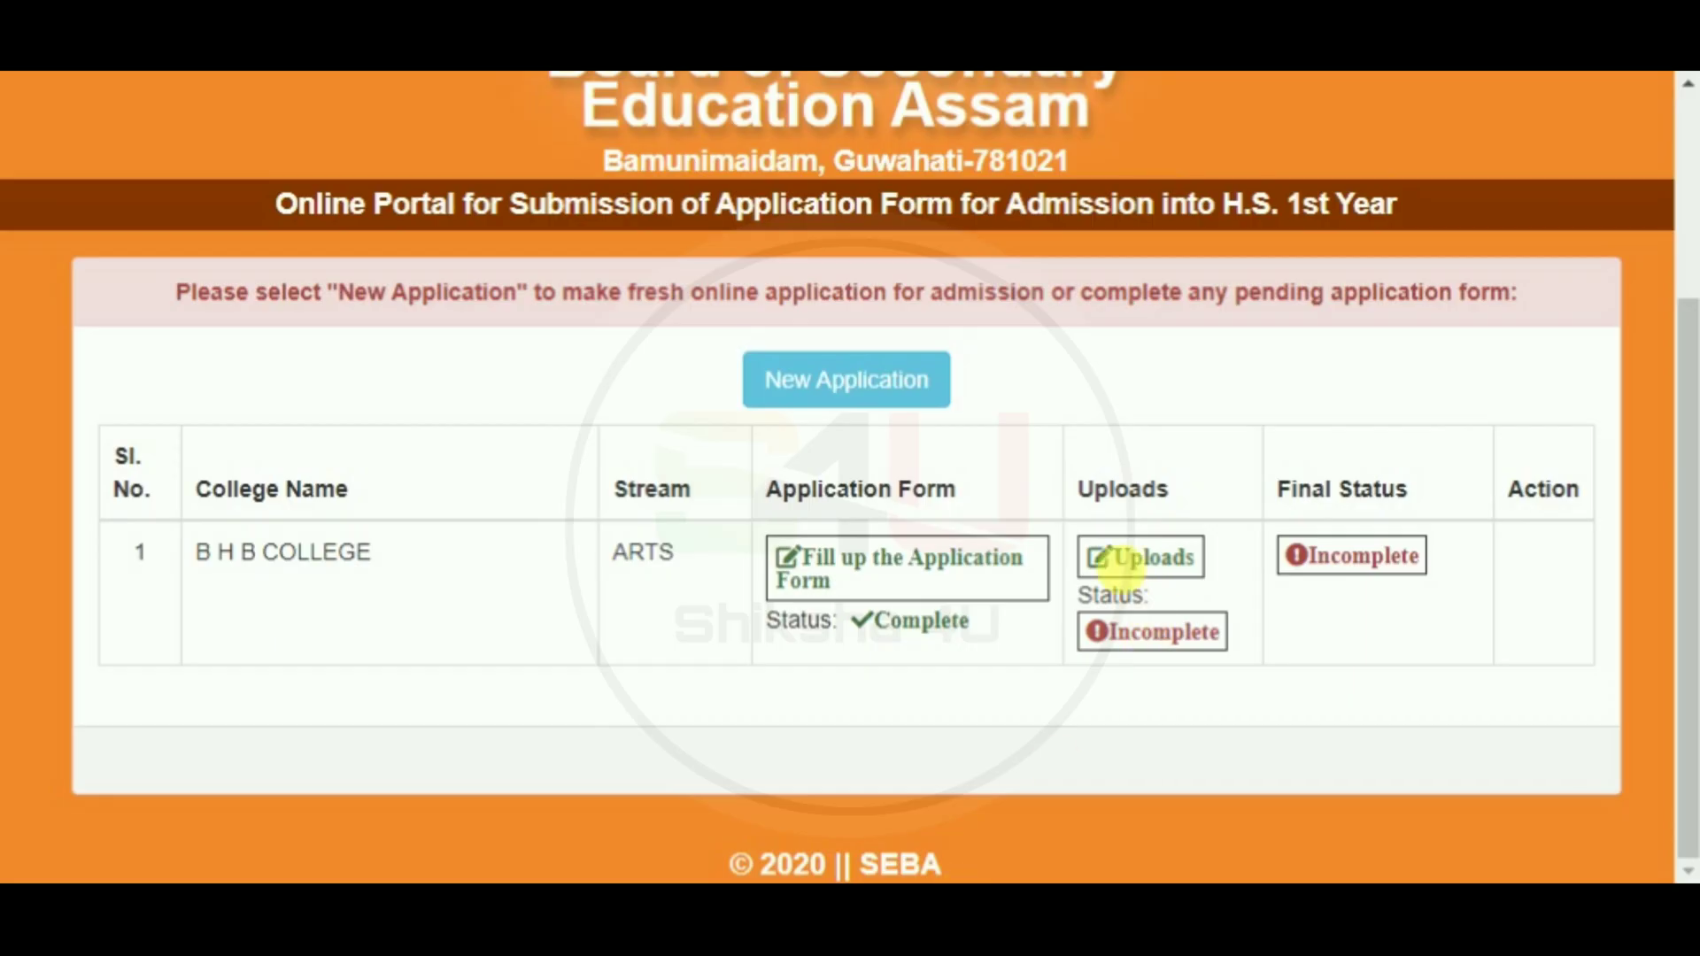
- Open the document uploads page for the B H B COLLEGE Arts application
{"action": "left_click_drag", "start_coordinate": [1199, 497], "coordinate": [1165, 451]}
{"action": "left_click_drag", "start_coordinate": [1186, 528], "coordinate": [1082, 534]}
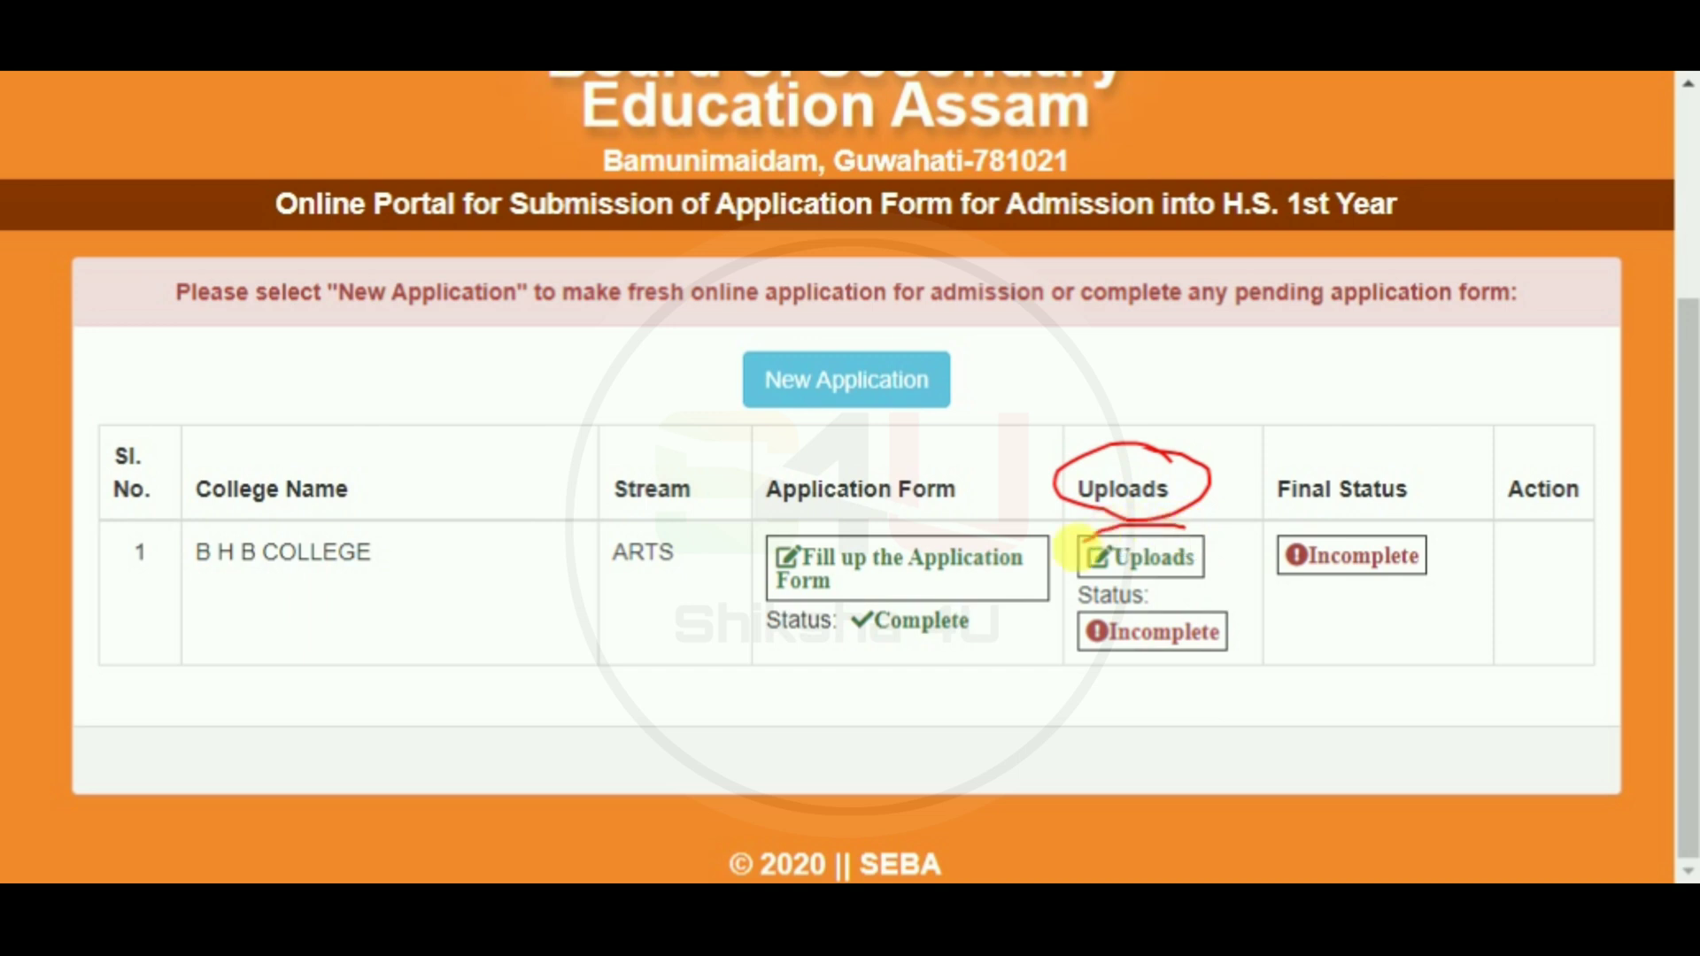
{"action": "left_click", "coordinate": [1163, 574]}
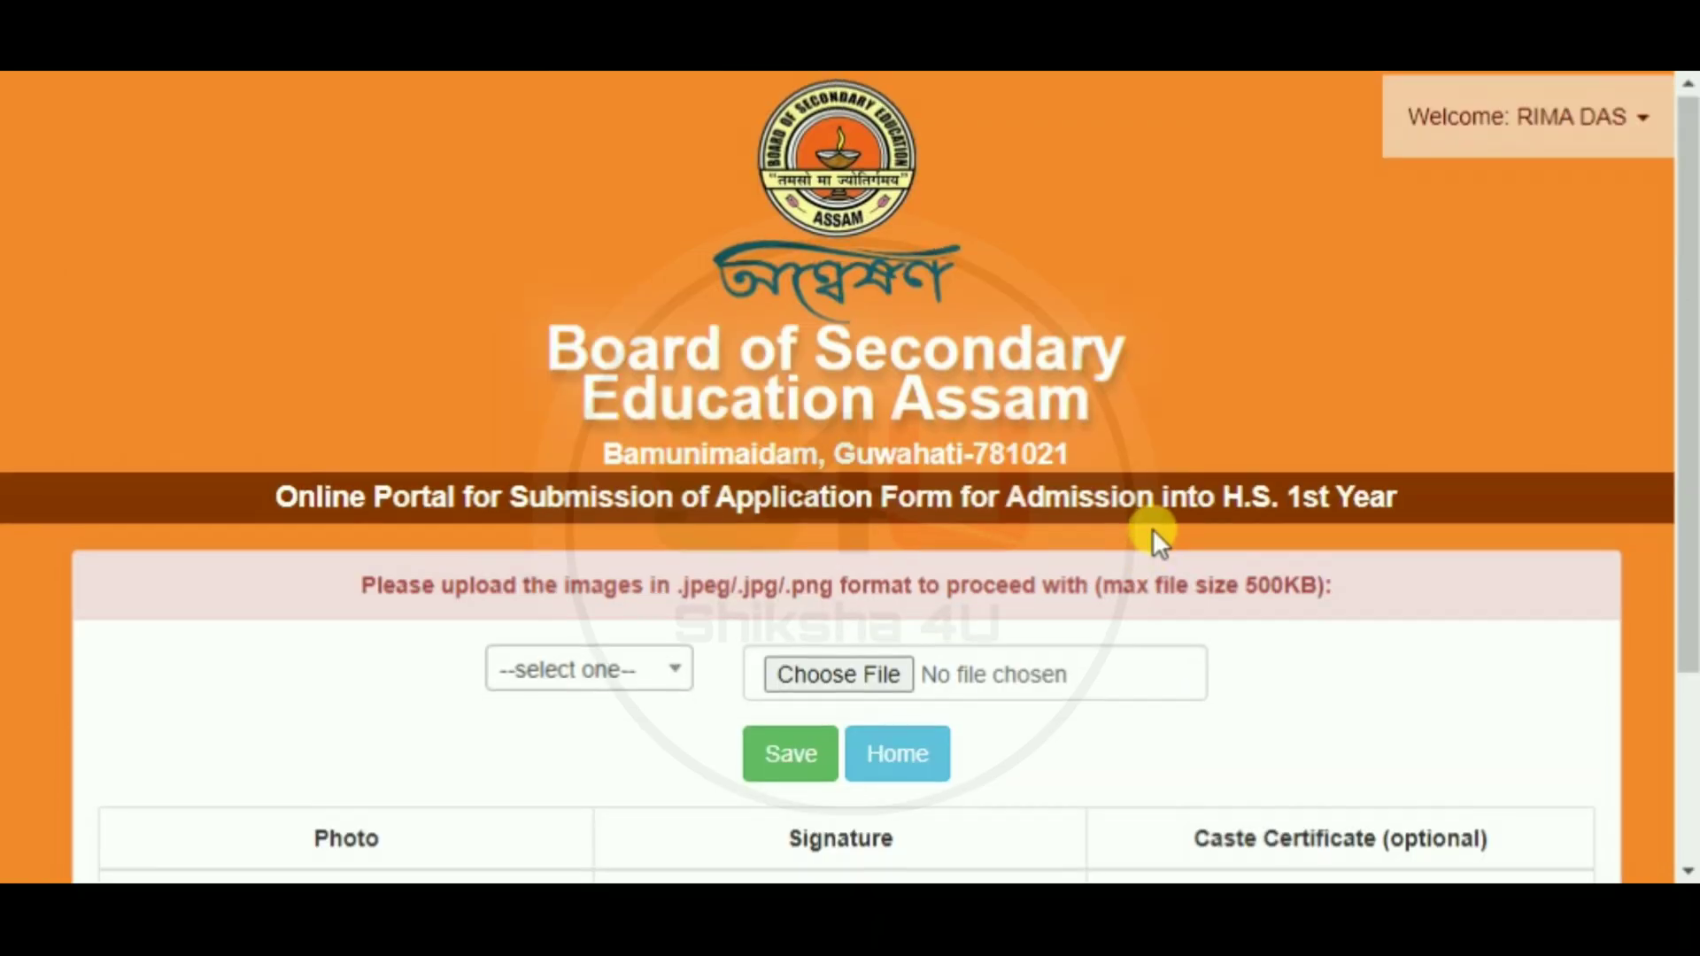
- Read the image upload requirements on file format and maximum file size, and check the document type selection
{"action": "scroll", "coordinate": [1152, 528], "scroll_direction": "down", "scroll_amount": 2}
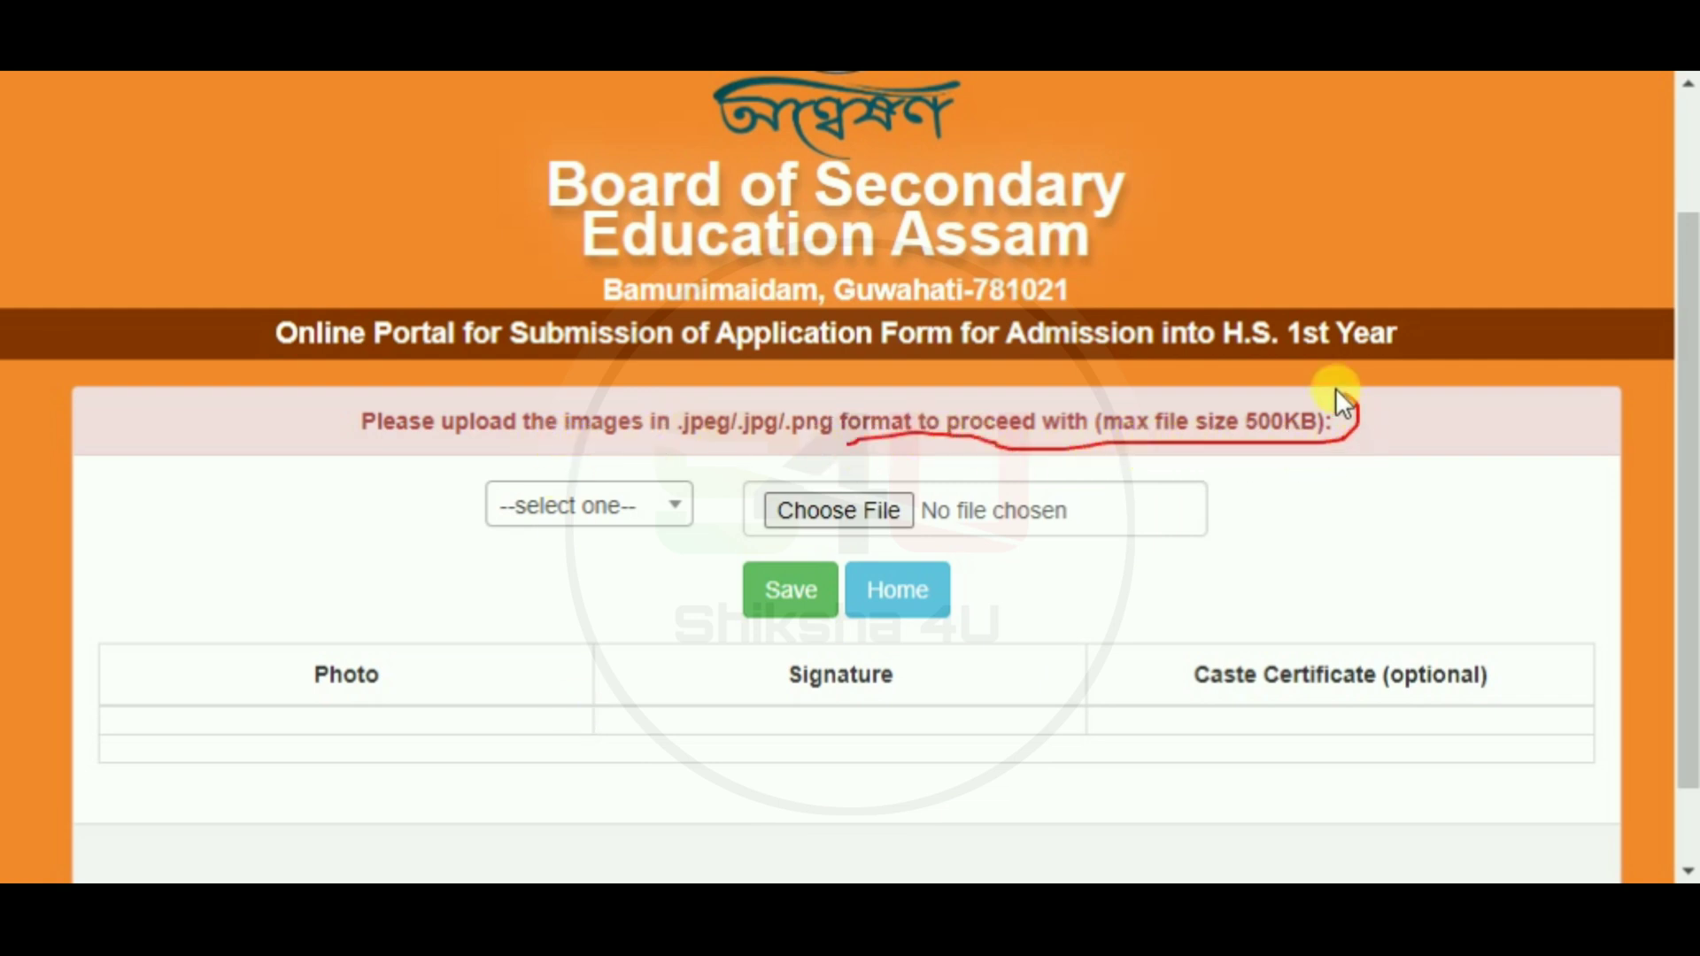
{"action": "mouse_move", "coordinate": [1155, 397]}
{"action": "left_mouse_down"}
{"action": "mouse_move", "coordinate": [1093, 441]}
{"action": "mouse_move", "coordinate": [1140, 467]}
{"action": "left_mouse_up"}
{"action": "left_click_drag", "start_coordinate": [847, 443], "coordinate": [997, 444]}
{"action": "left_click_drag", "start_coordinate": [847, 444], "coordinate": [956, 440]}
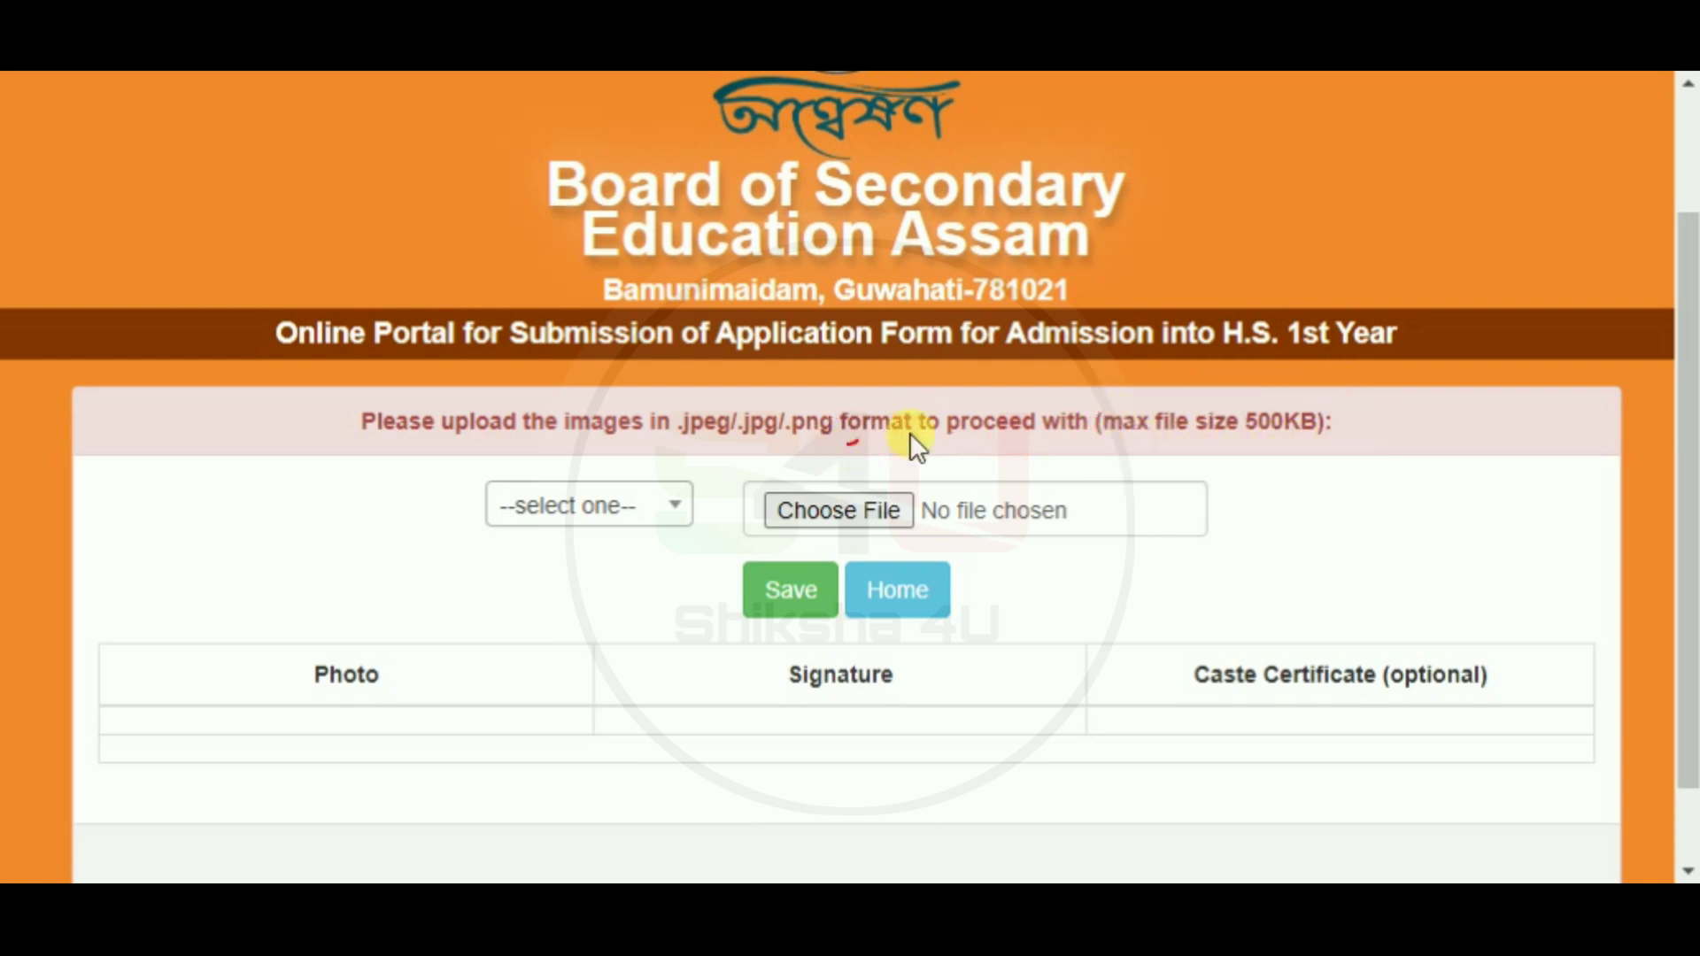
{"action": "left_click_drag", "start_coordinate": [1024, 458], "coordinate": [1160, 456]}
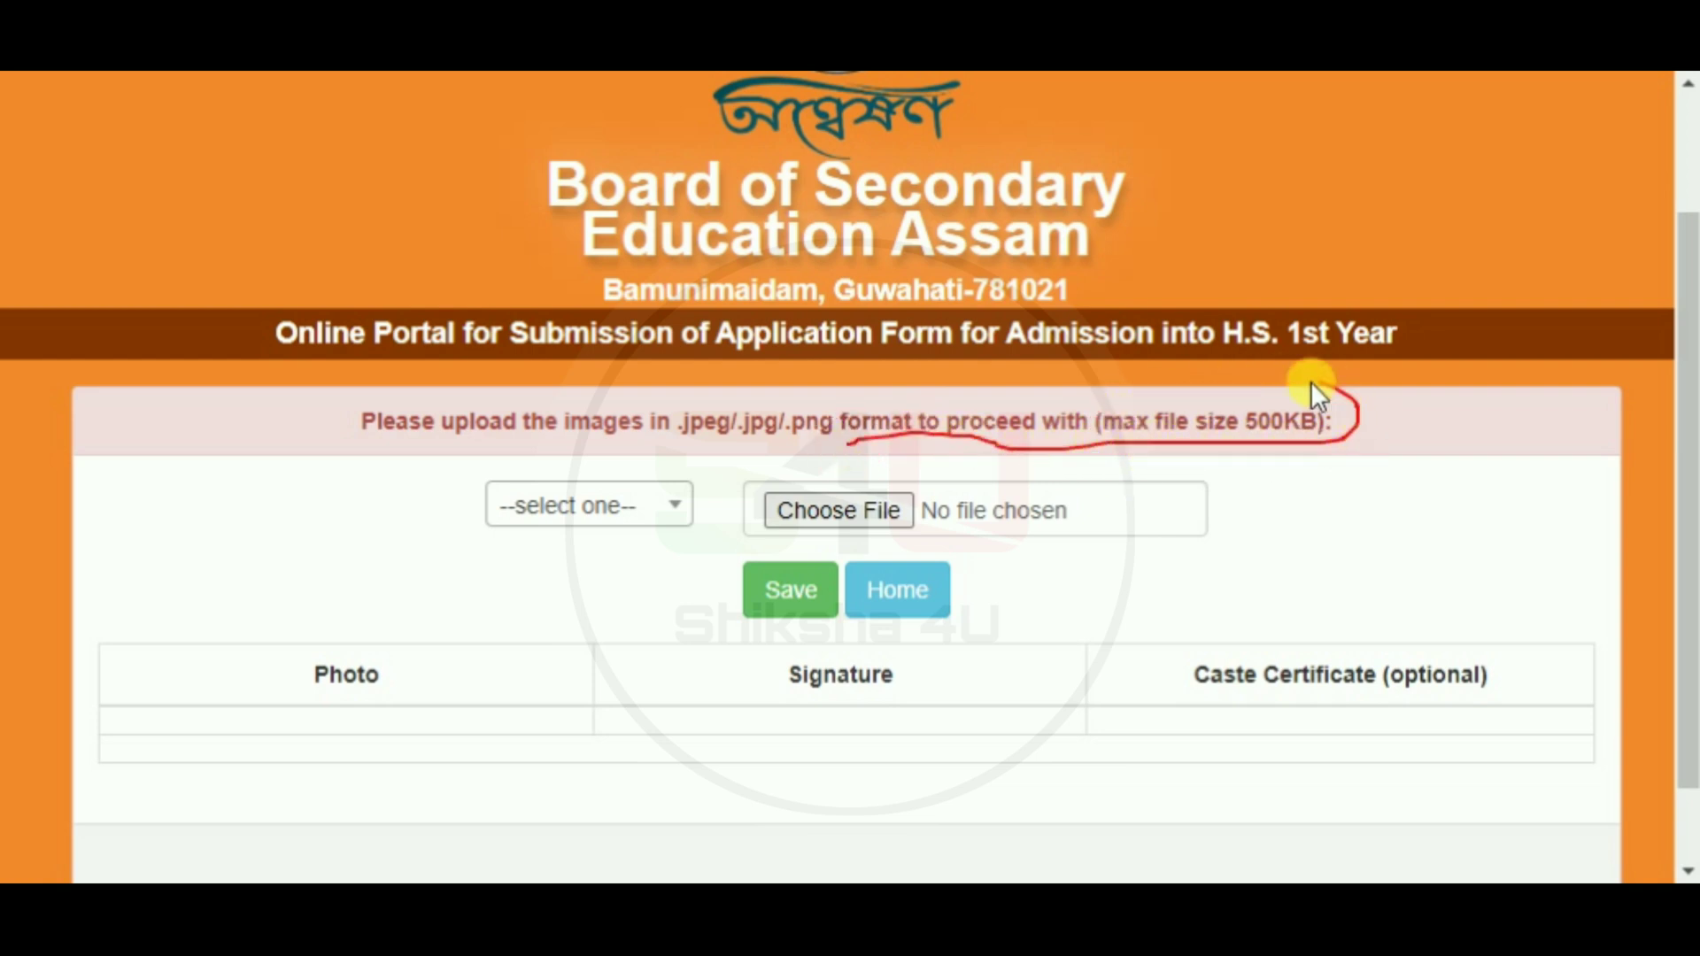
{"action": "left_click_drag", "start_coordinate": [830, 467], "coordinate": [787, 549]}
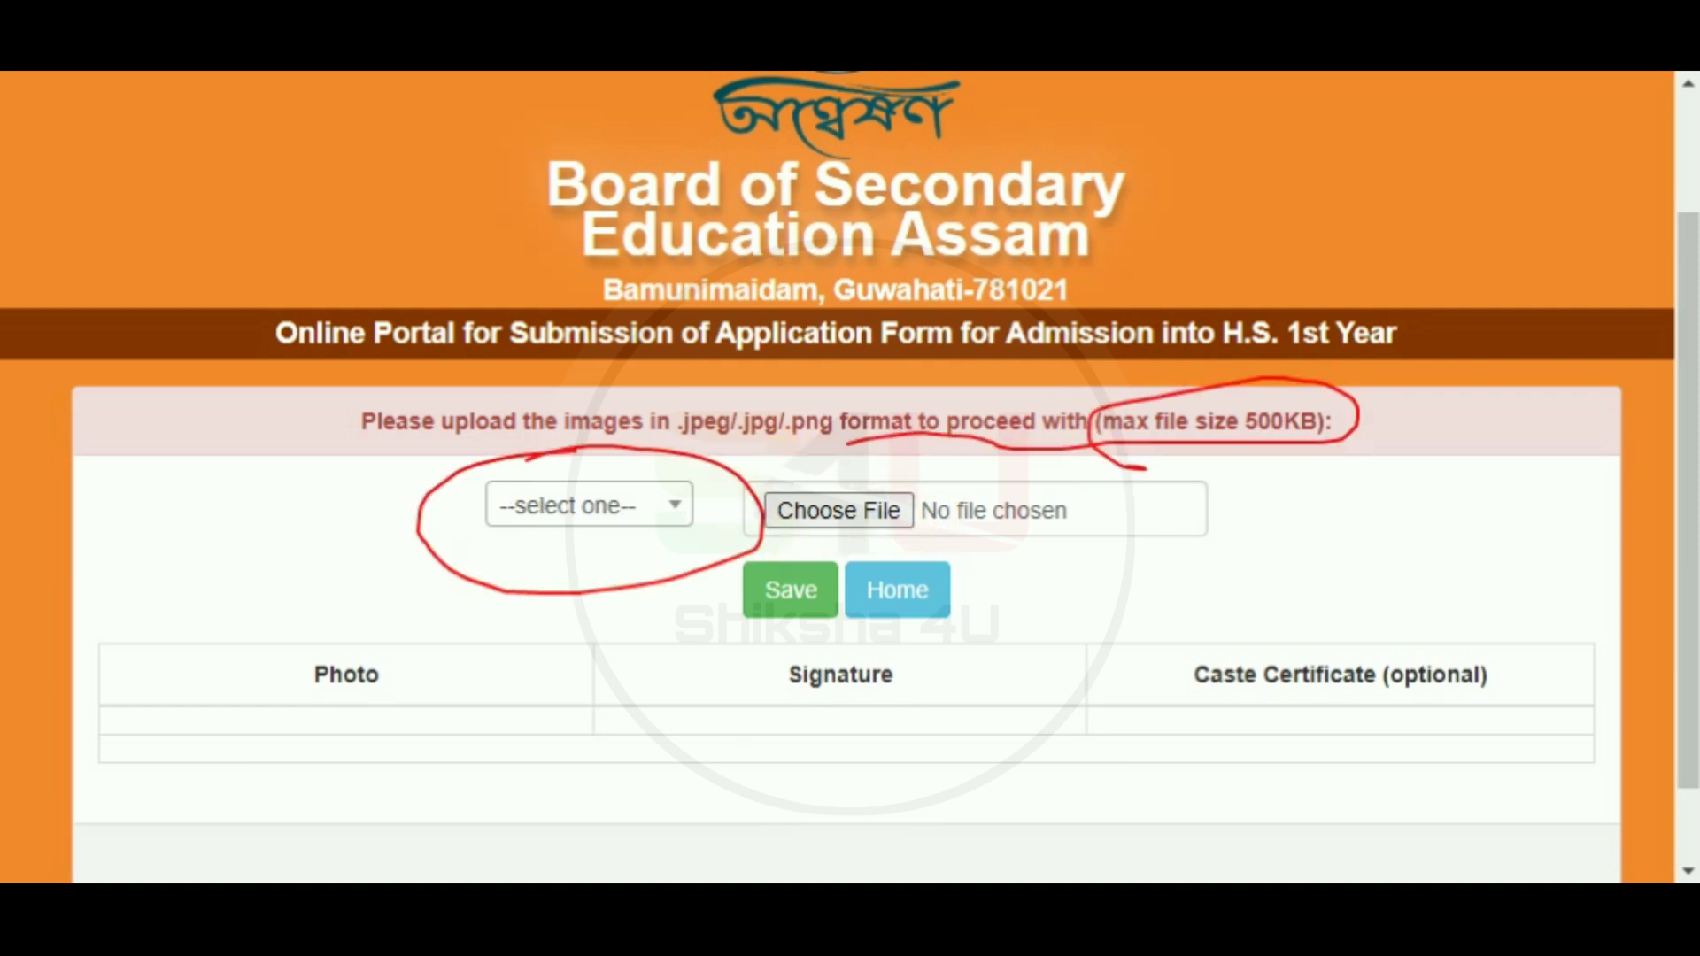
{"action": "key", "text": "Escape"}
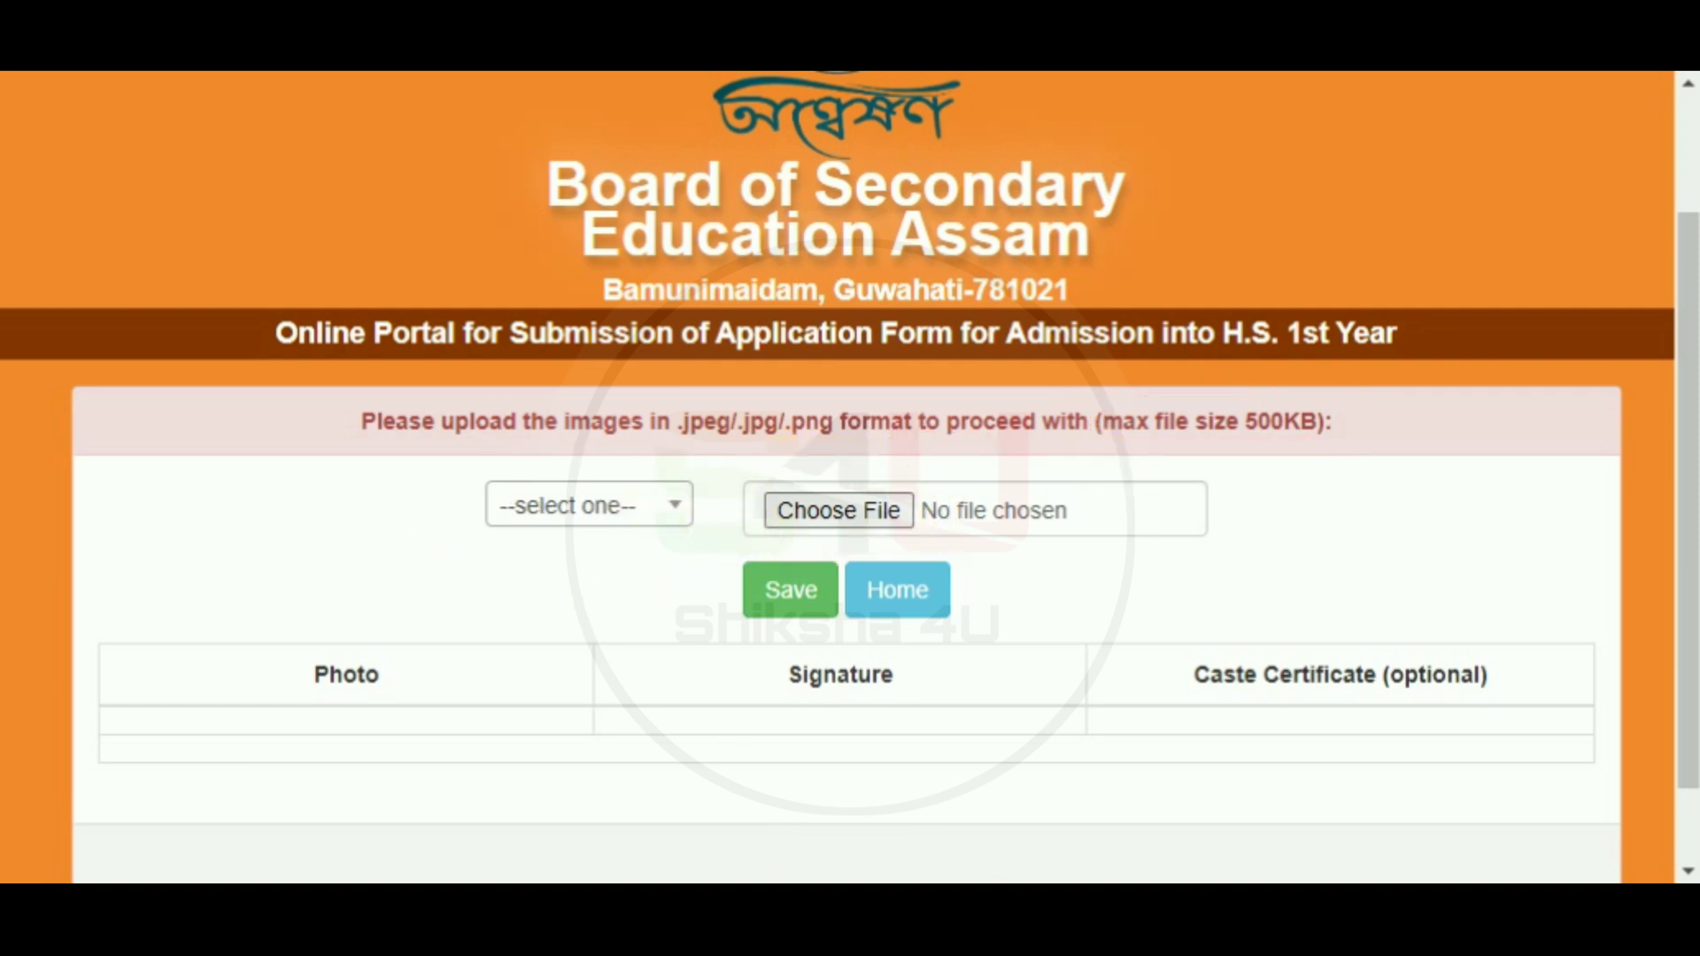
- Choose the category certificate as the document type for the upload
{"action": "left_click", "coordinate": [670, 509]}
{"action": "left_click", "coordinate": [588, 677]}
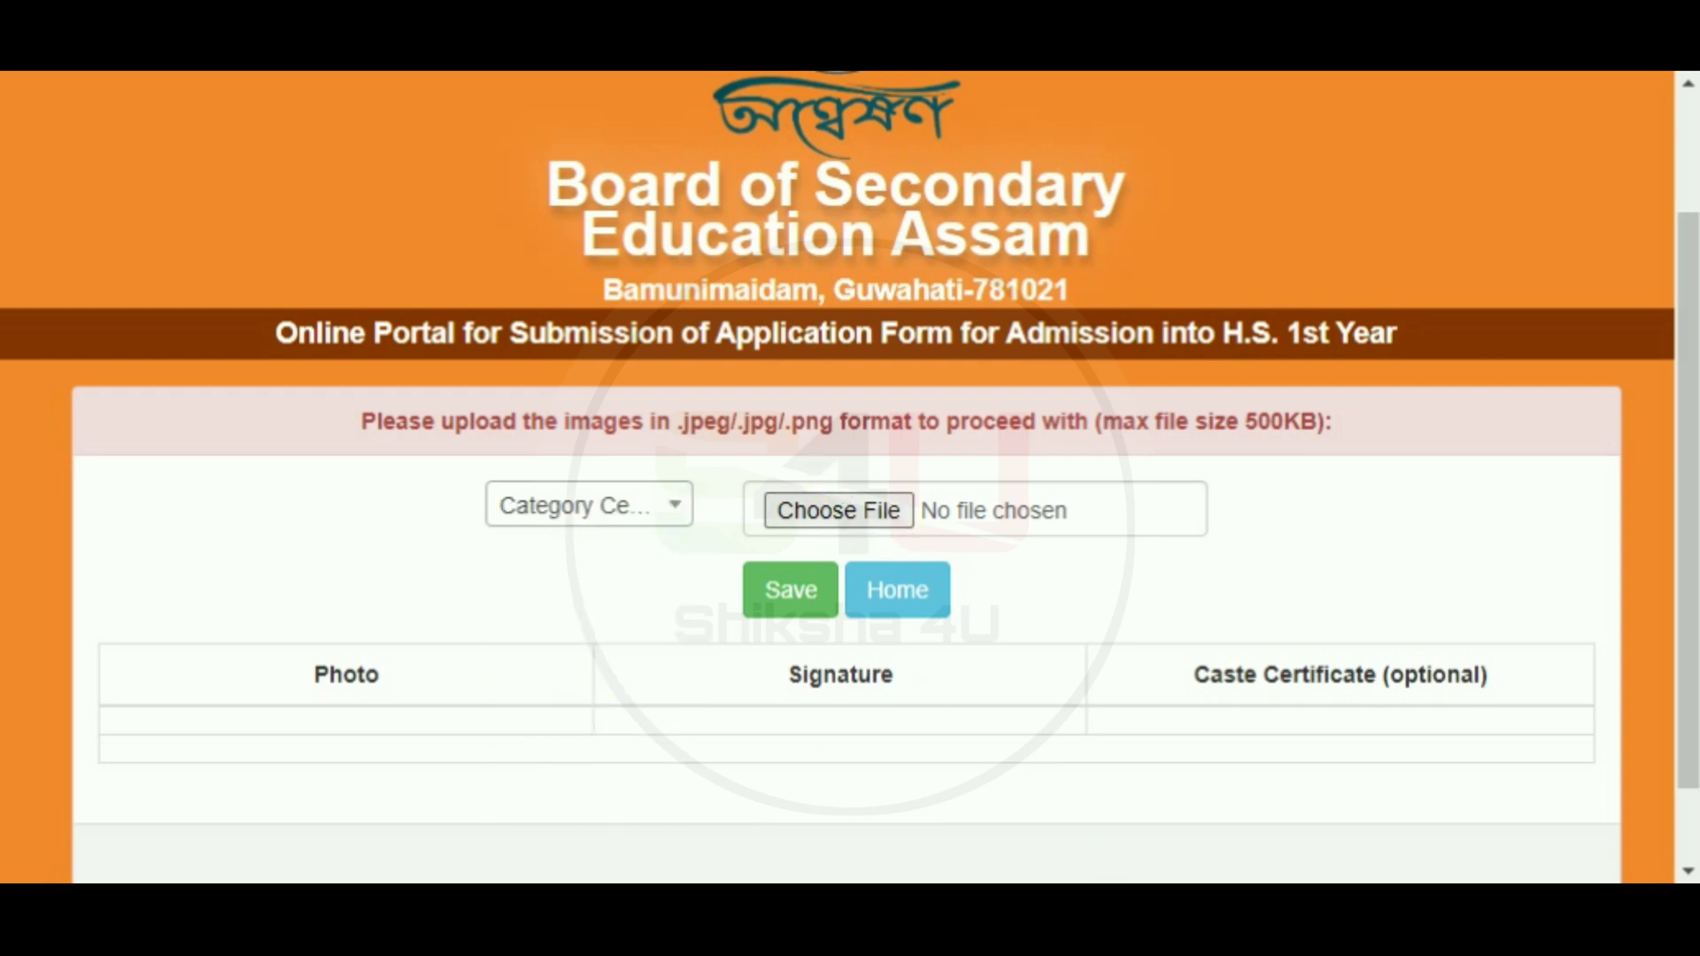
{"action": "left_click_drag", "start_coordinate": [786, 545], "coordinate": [751, 546]}
{"action": "left_click_drag", "start_coordinate": [837, 597], "coordinate": [751, 533]}
{"action": "scroll", "coordinate": [1093, 630], "scroll_direction": "down", "scroll_amount": 1}
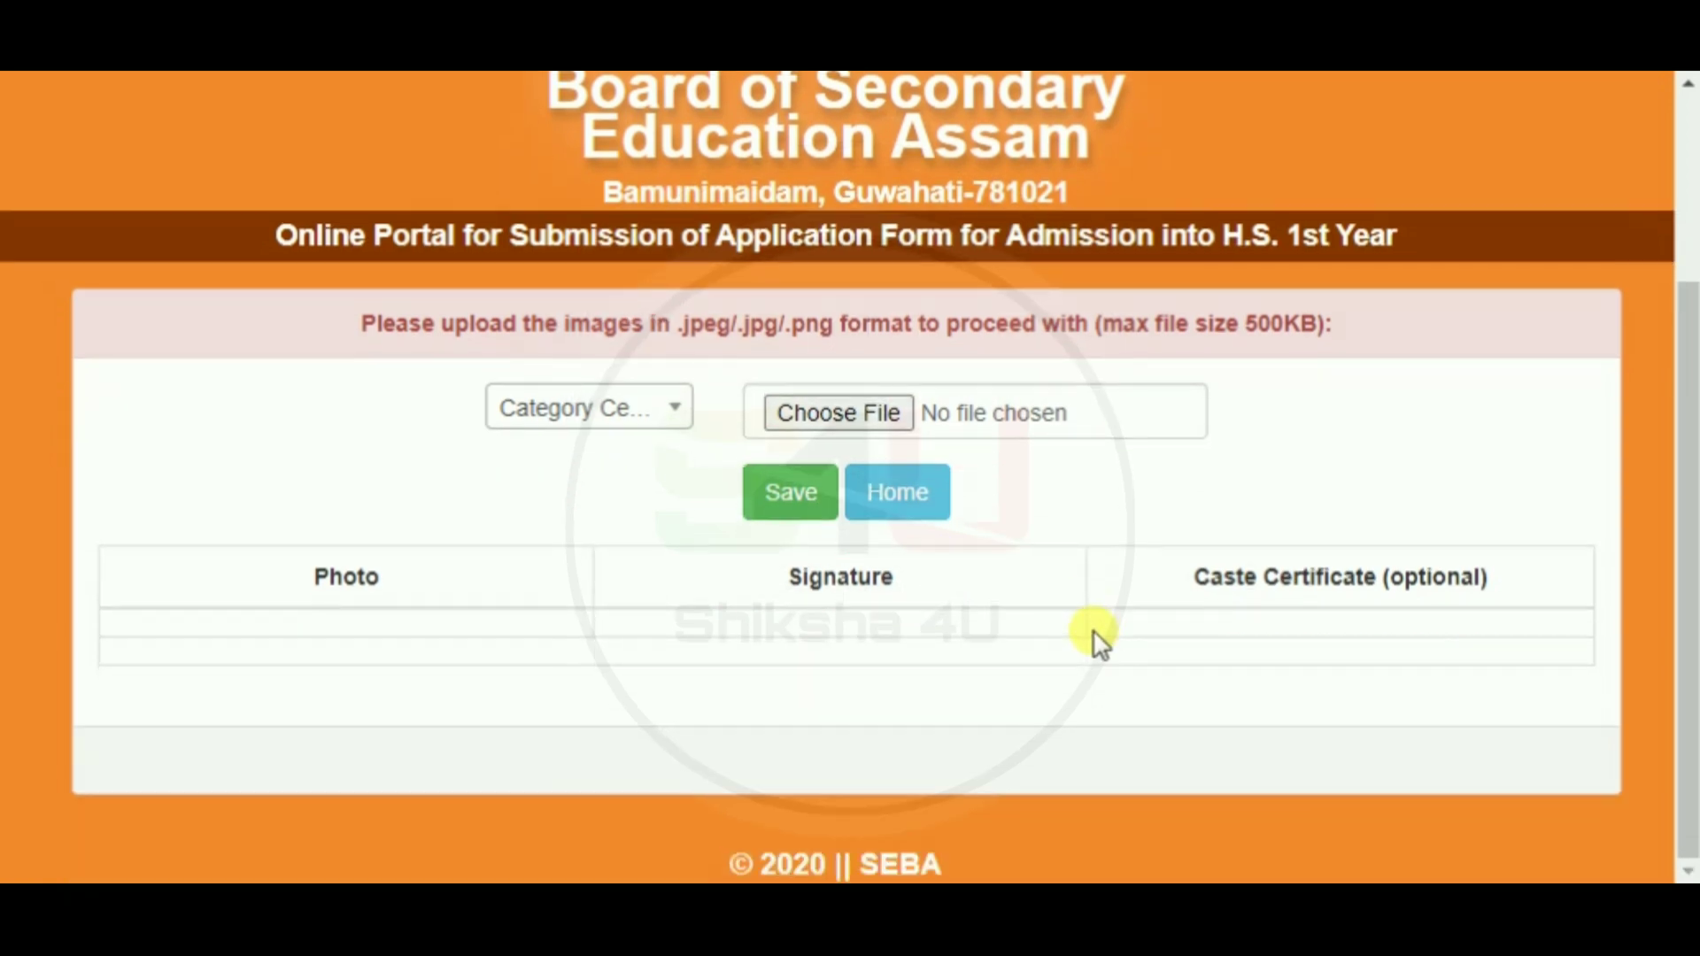
{"action": "scroll", "coordinate": [1093, 631], "scroll_direction": "up", "scroll_amount": 2}
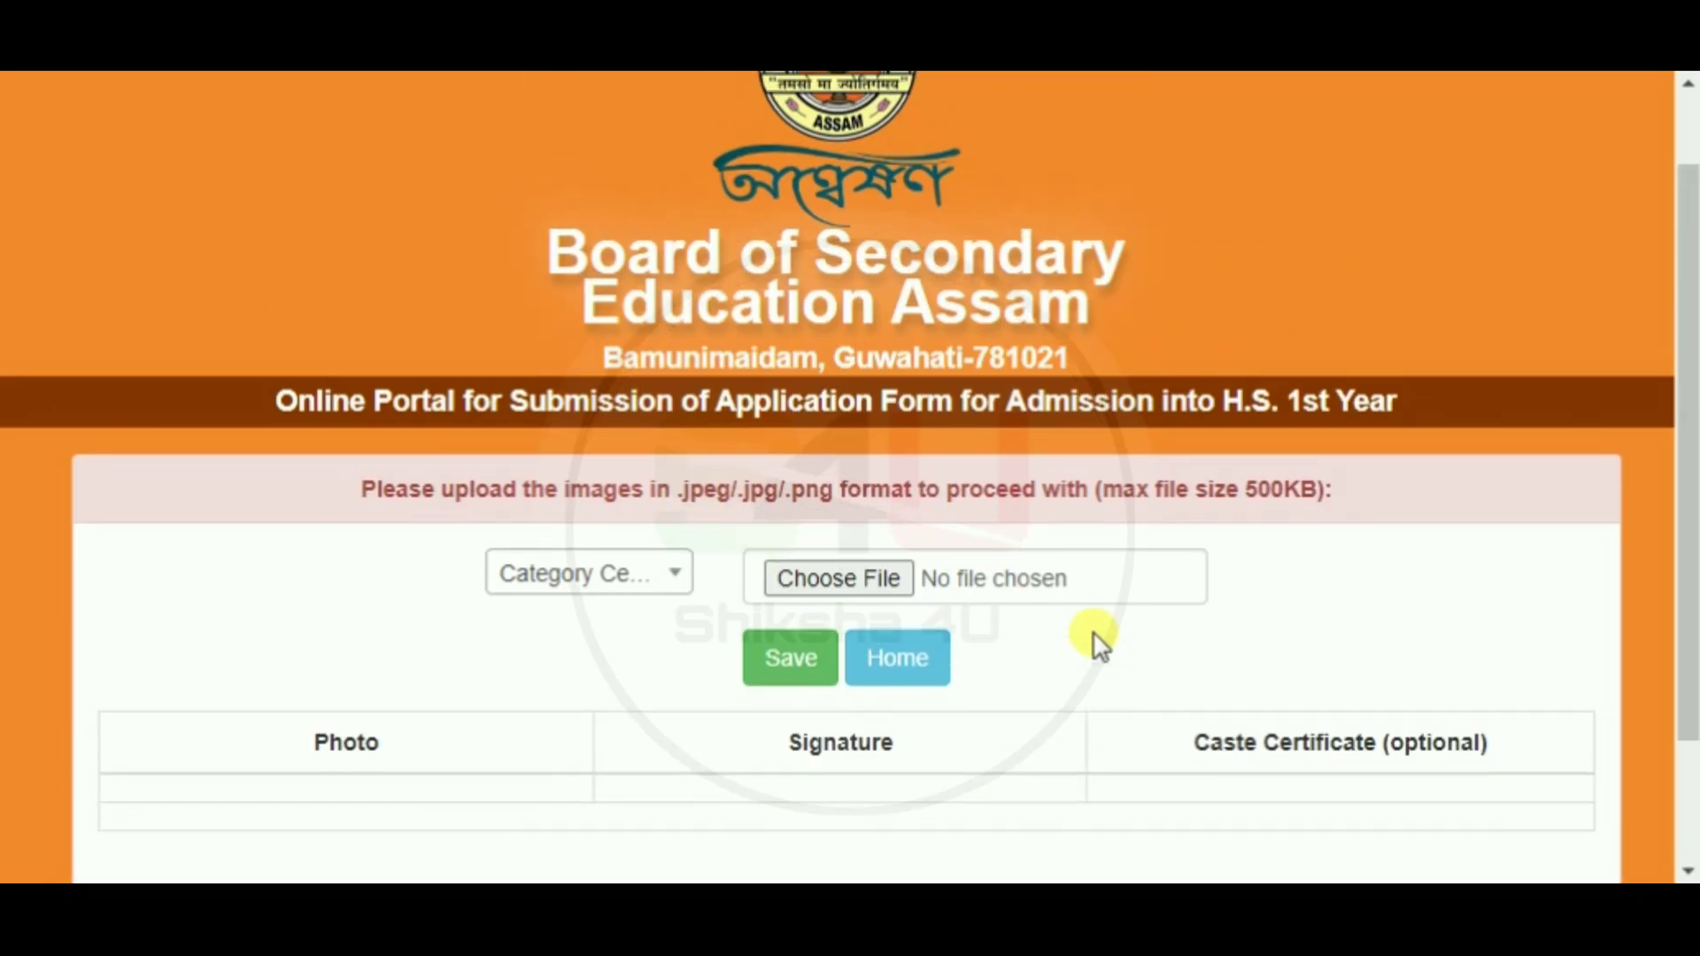
{"action": "scroll", "coordinate": [1093, 631], "scroll_direction": "down", "scroll_amount": 2}
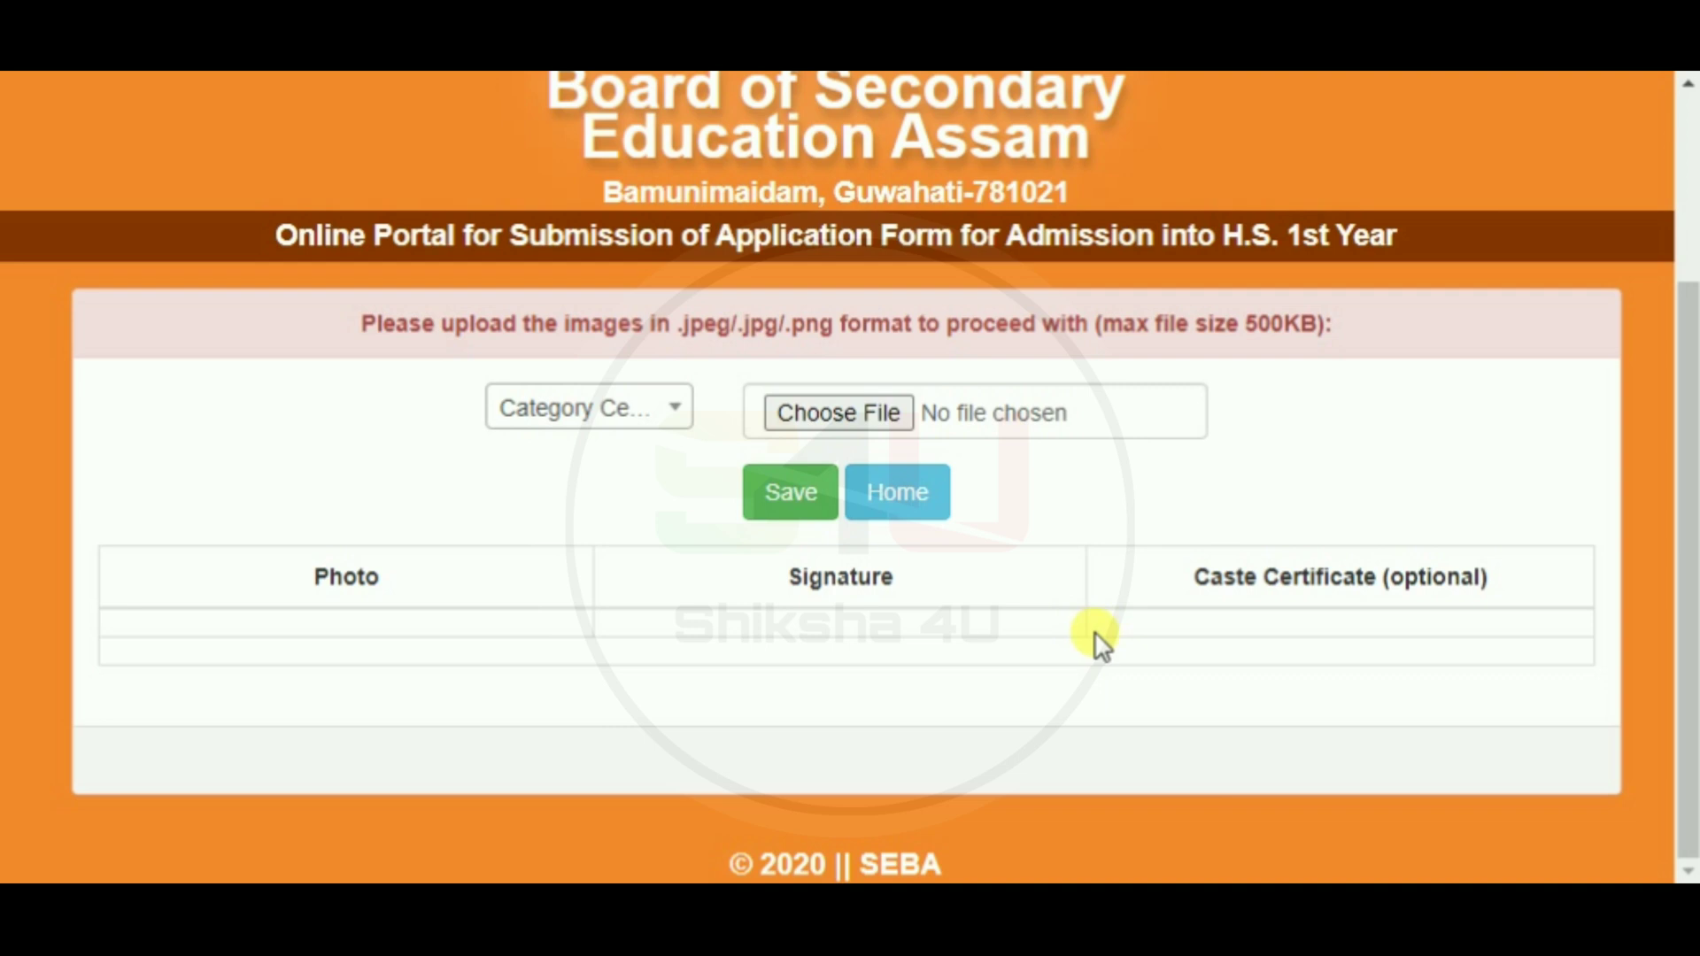
{"action": "scroll", "coordinate": [1095, 630], "scroll_direction": "up", "scroll_amount": 3}
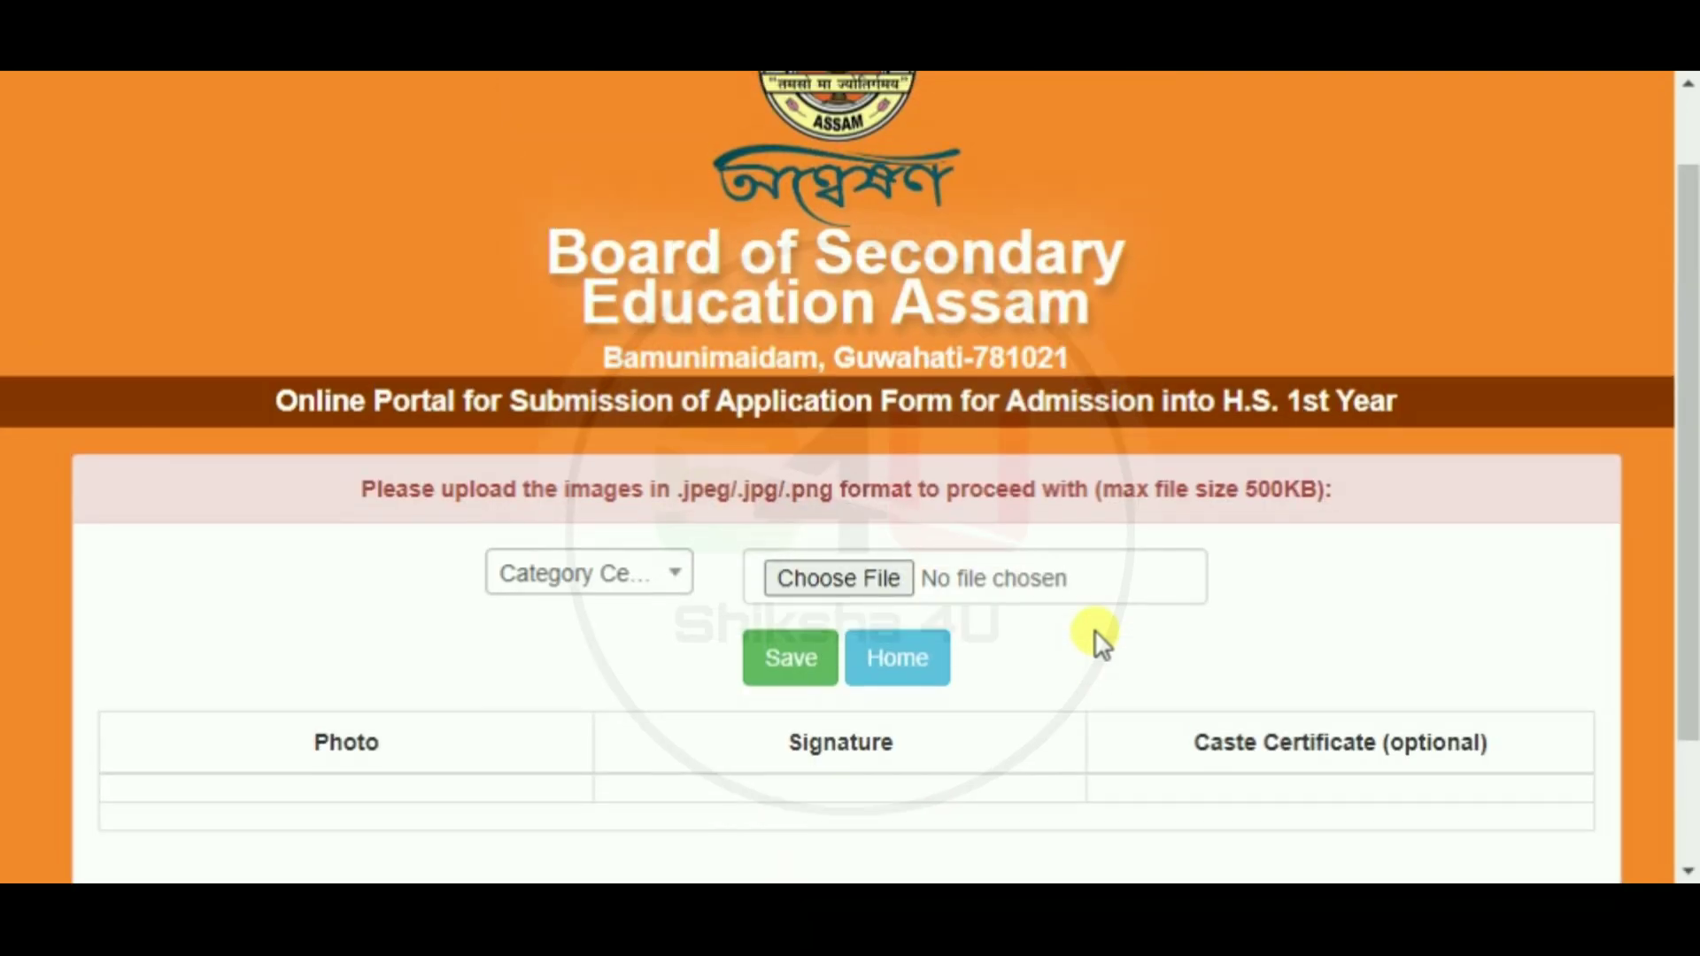